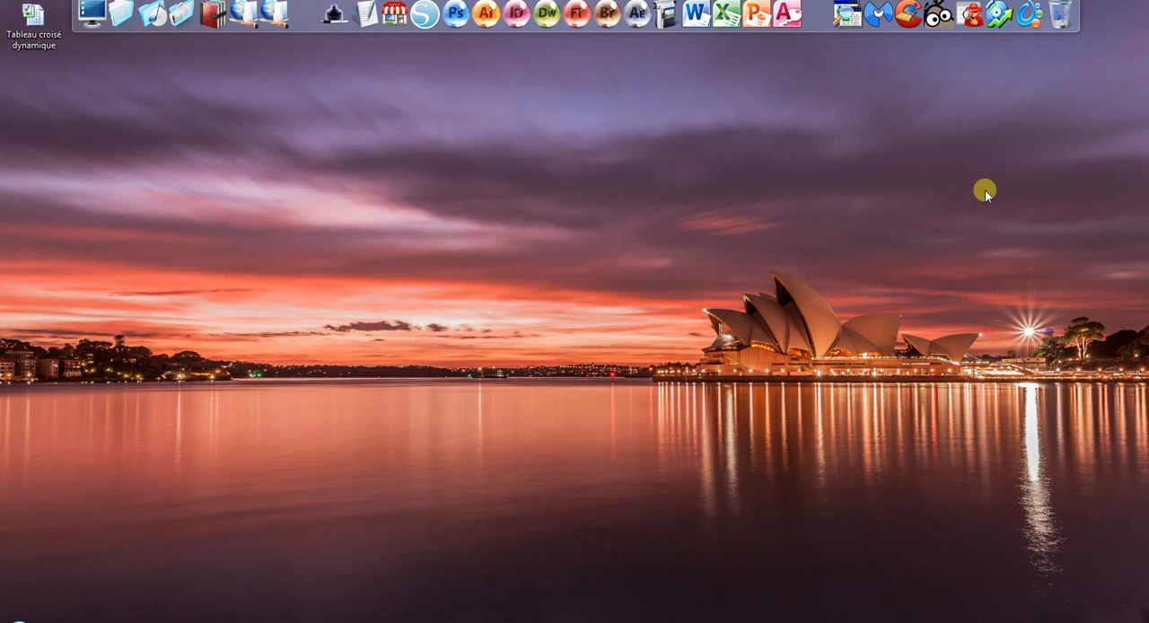
- Open the "Tableau croisé dynamique" workbook and start a pivot table with range A1:E27 as its source
click(18, 29)
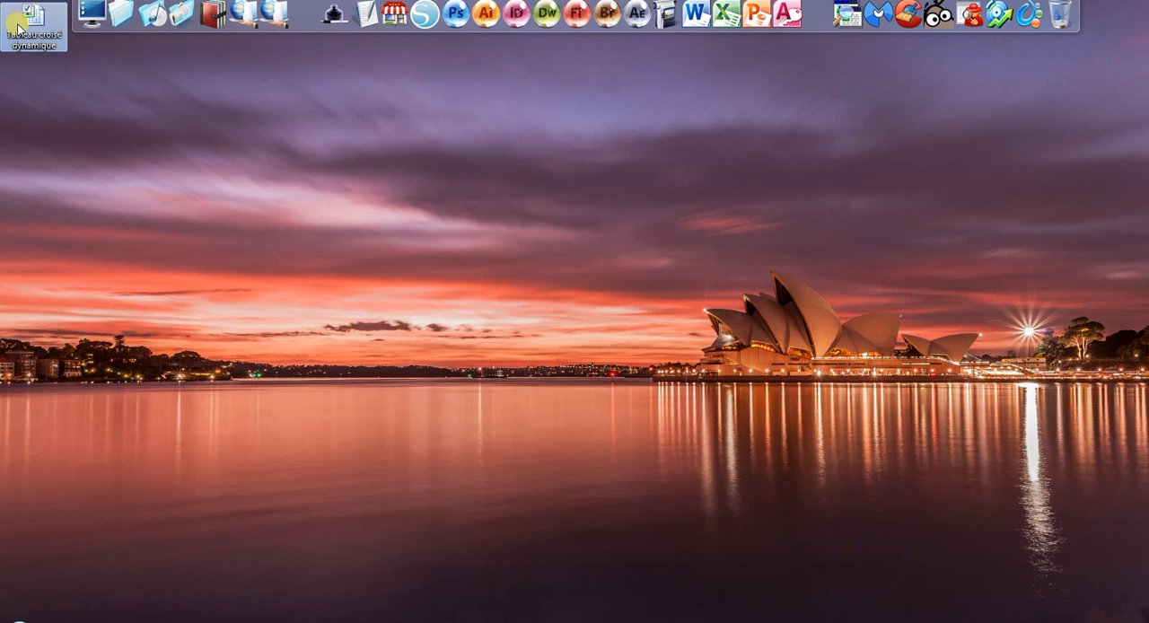
double_click(17, 29)
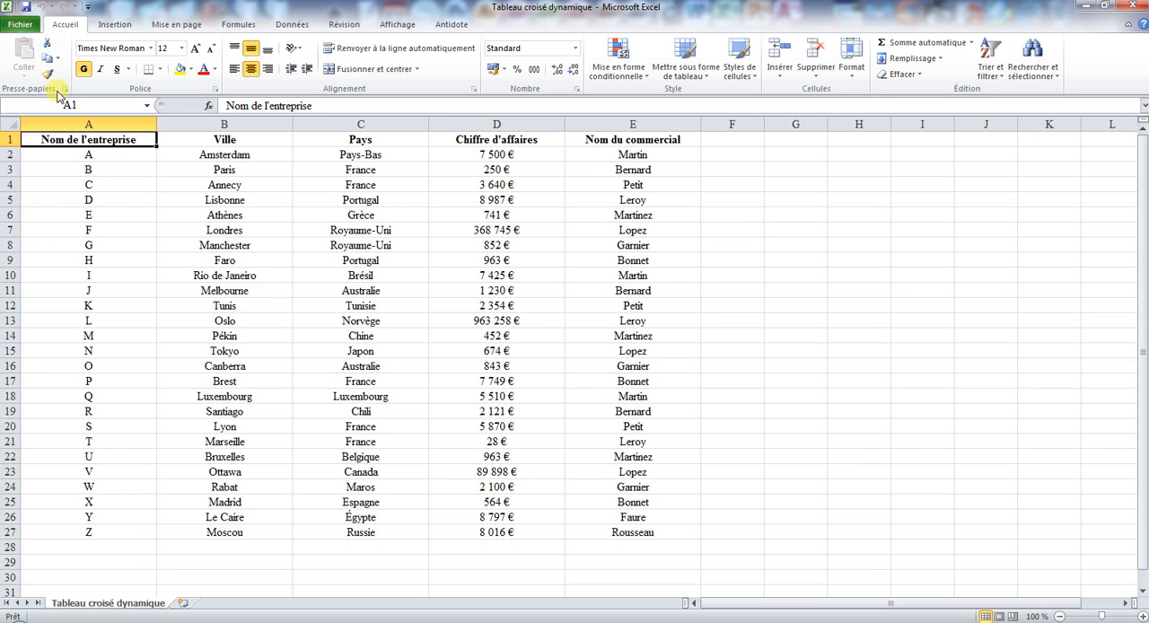
click(207, 214)
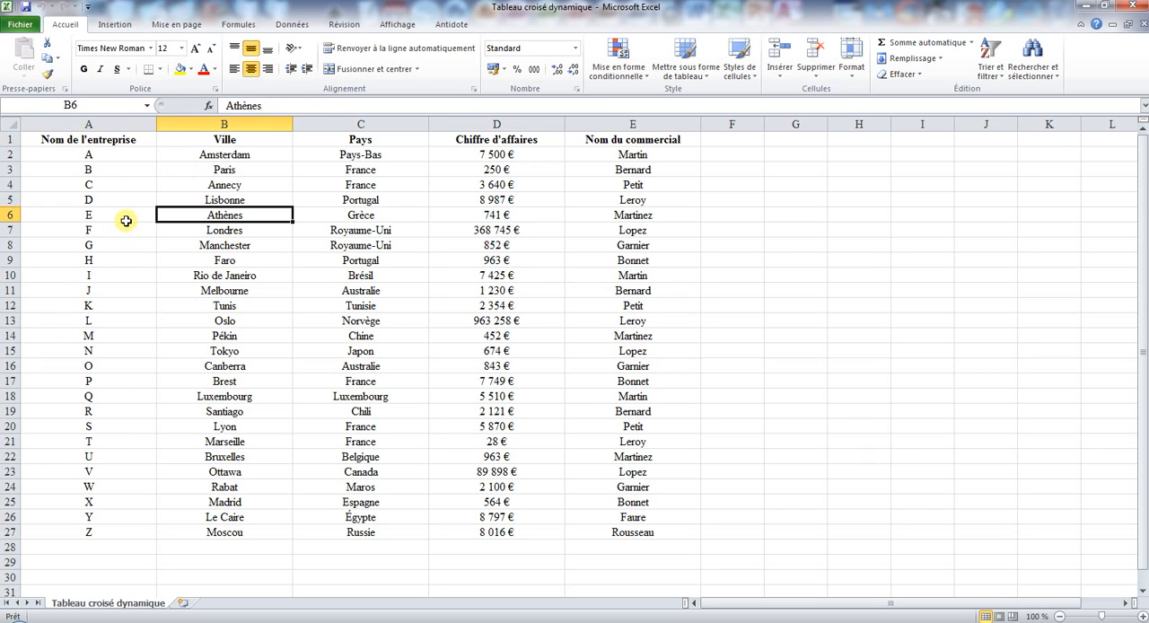
click(114, 24)
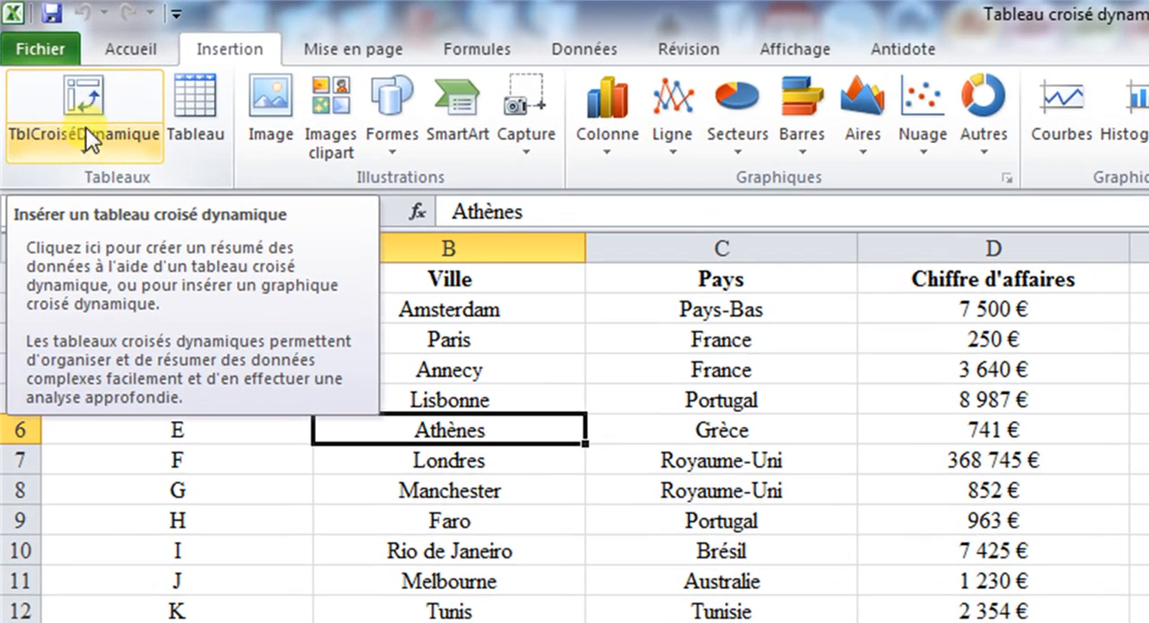
click(50, 90)
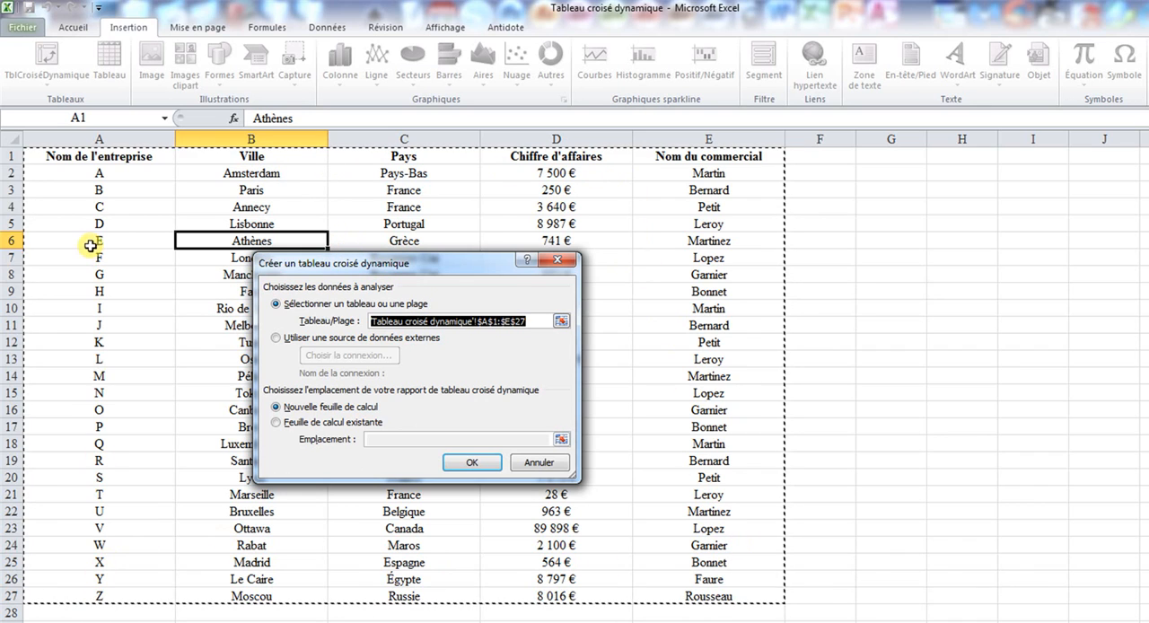
click(567, 321)
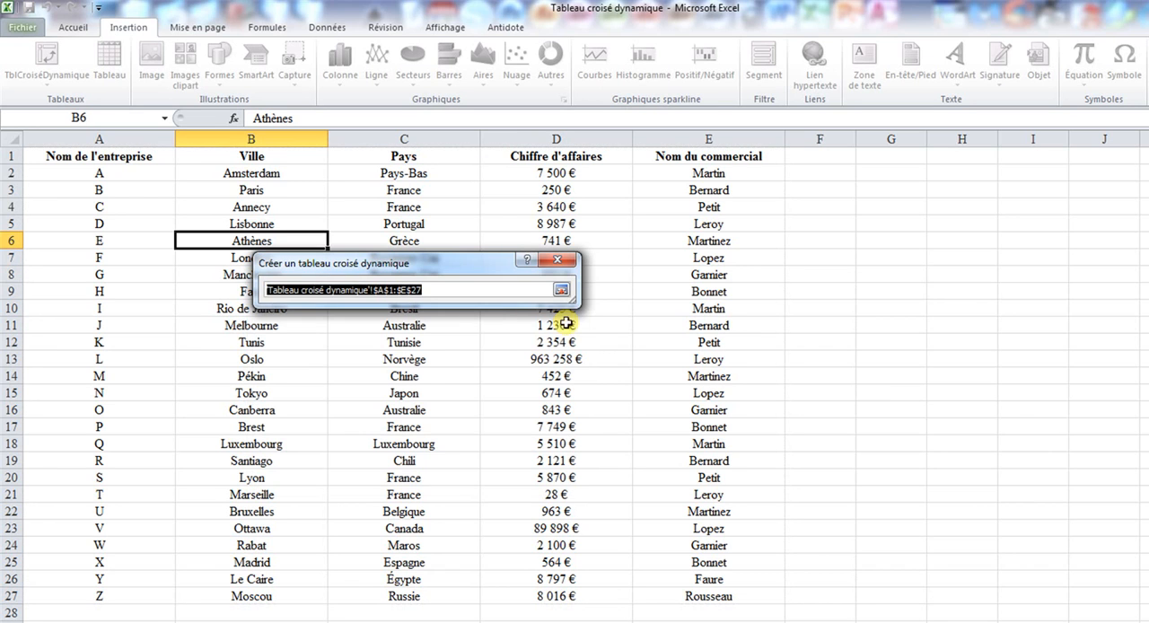
drag(97, 158, 691, 590)
click(562, 291)
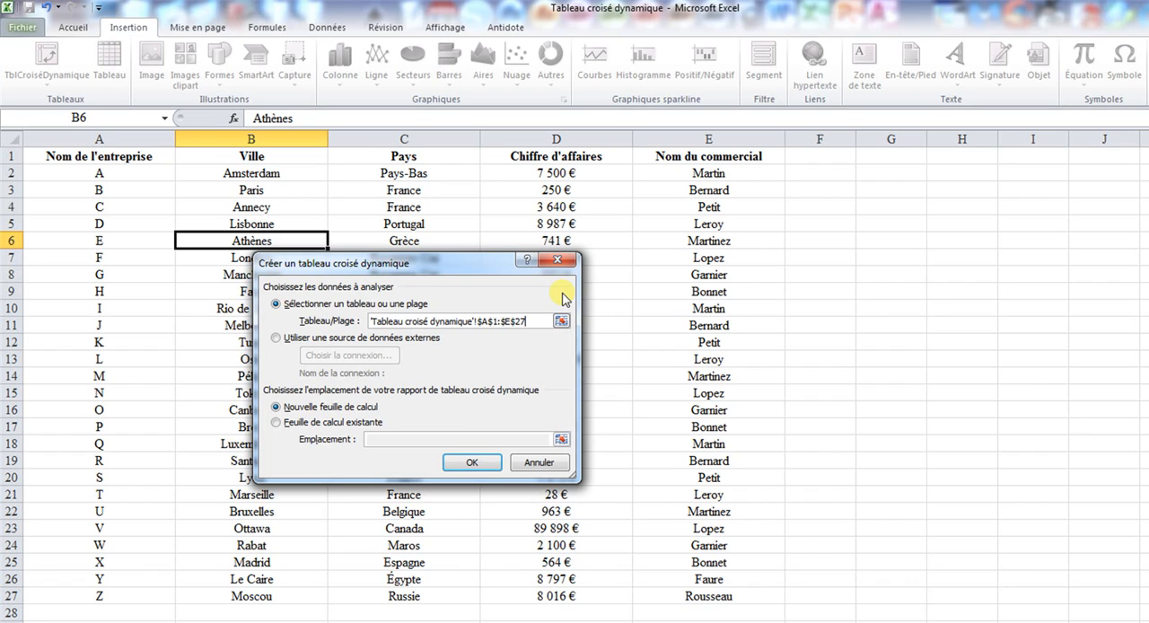
- Place the pivot table report on the existing worksheet at cell F1 and create it
click(342, 423)
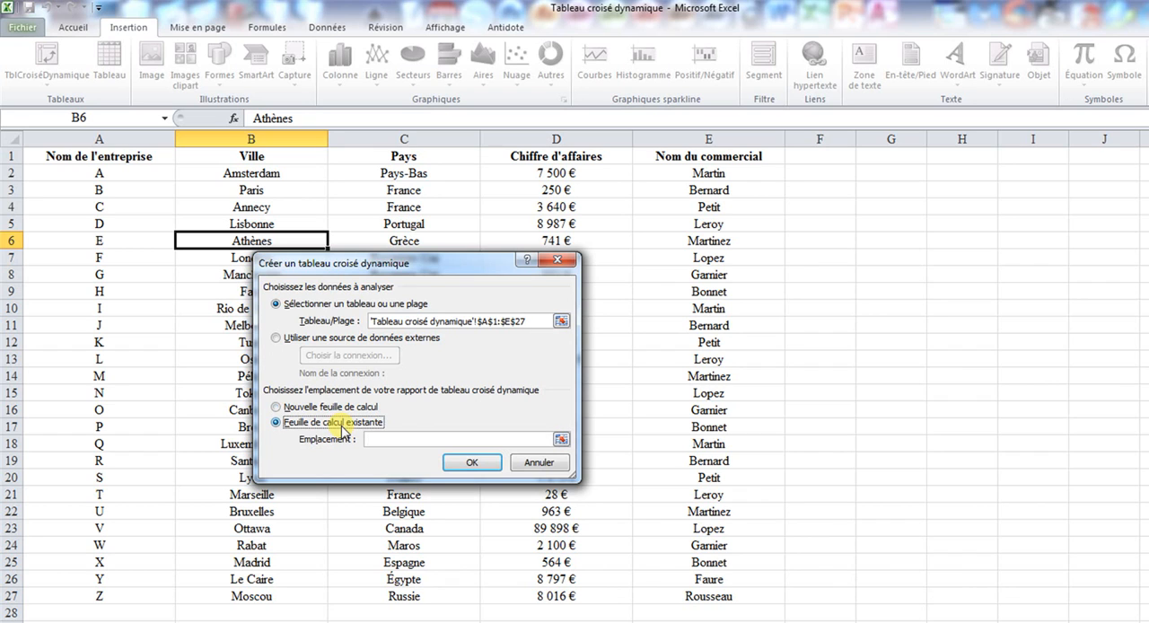
click(561, 439)
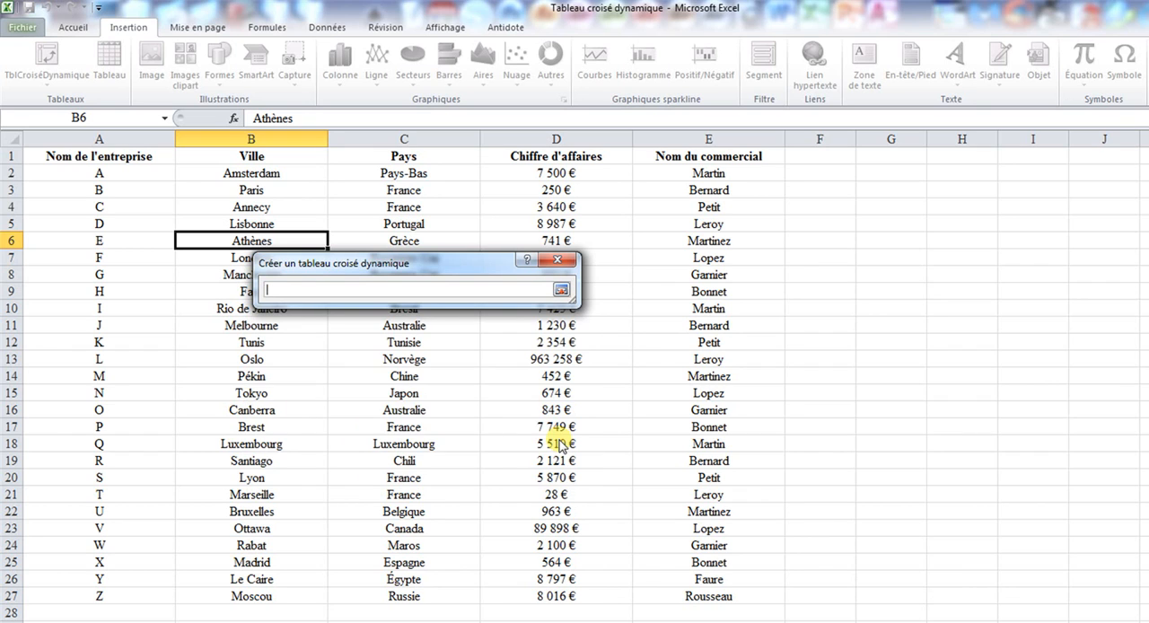
click(821, 152)
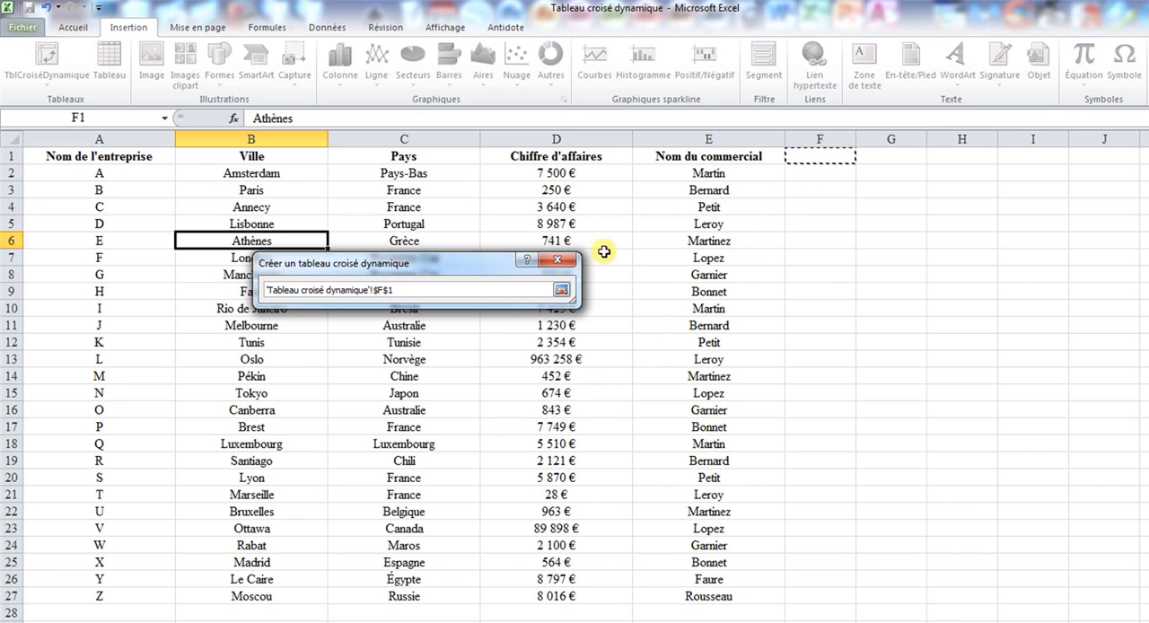
click(561, 289)
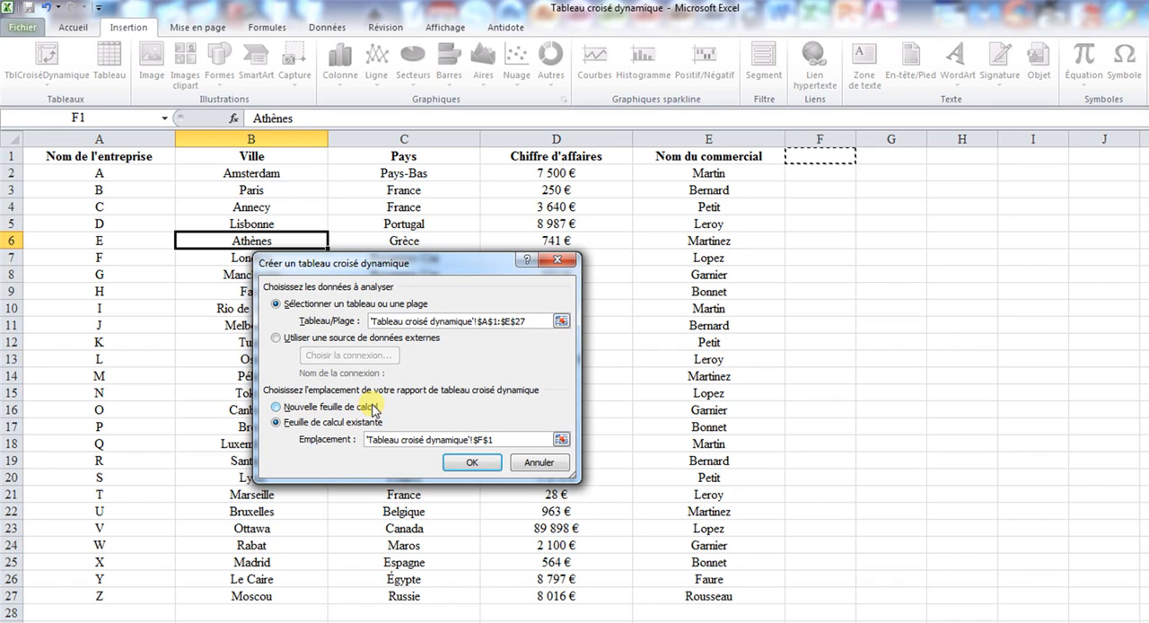
click(472, 465)
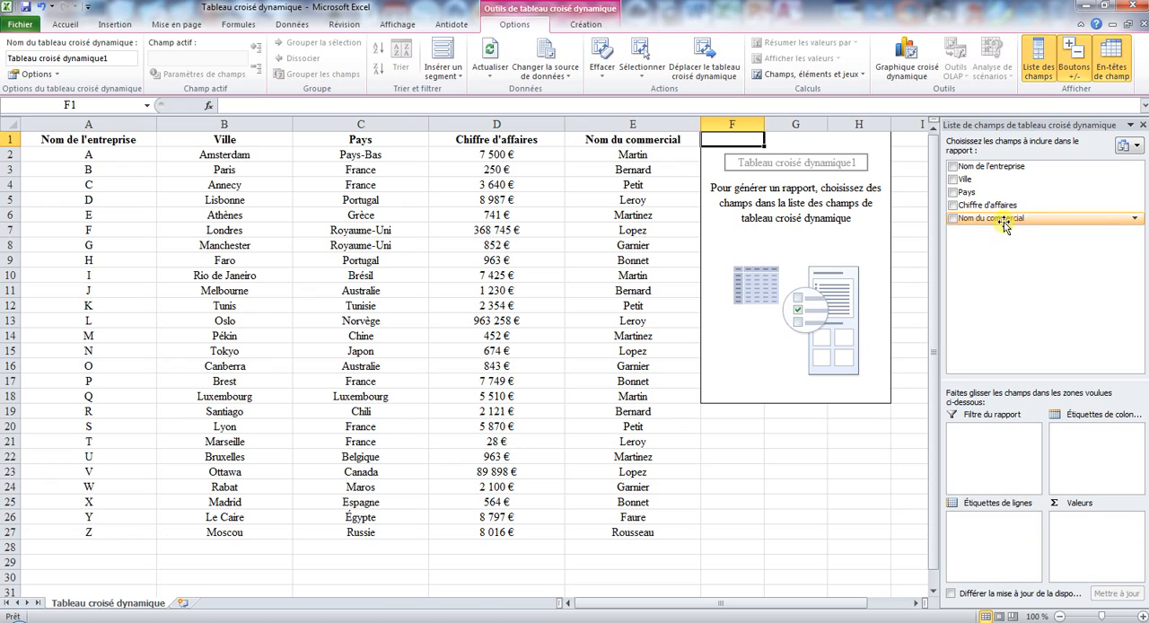
- Try including the Nom du commercial field in the pivot table's row labels and remove it again
click(798, 438)
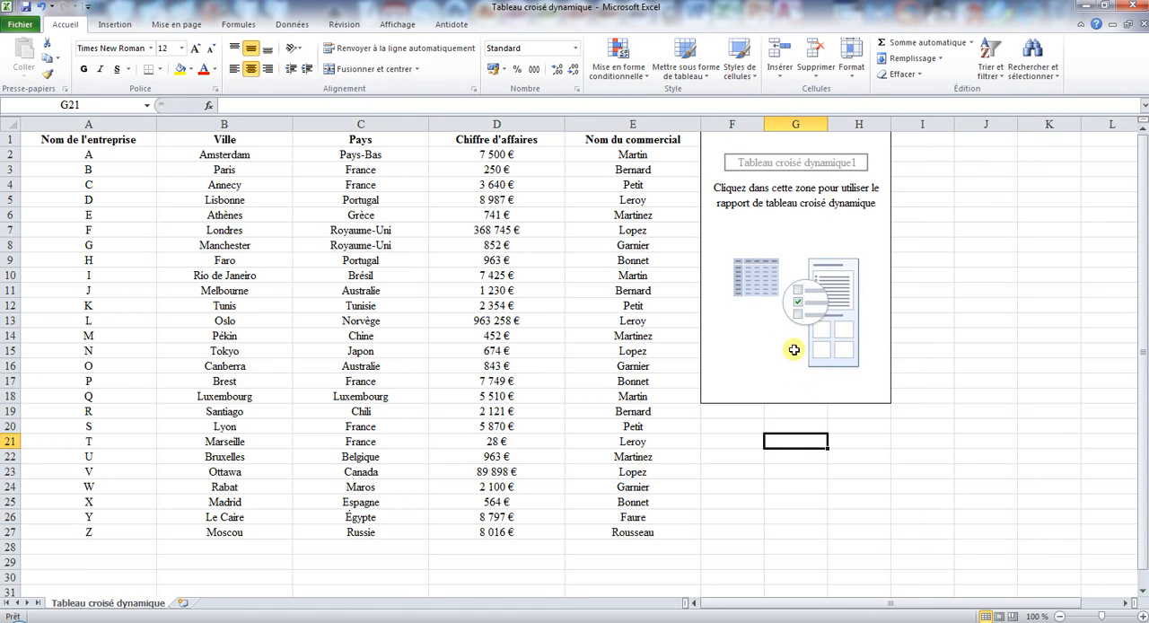
click(780, 221)
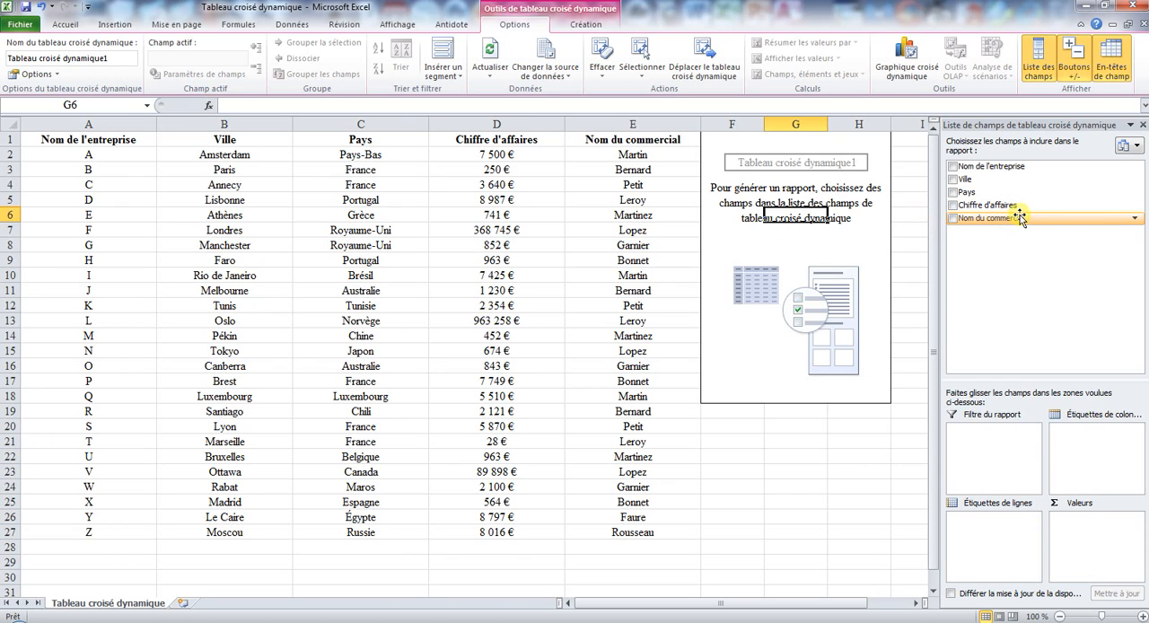
drag(1020, 219, 1038, 320)
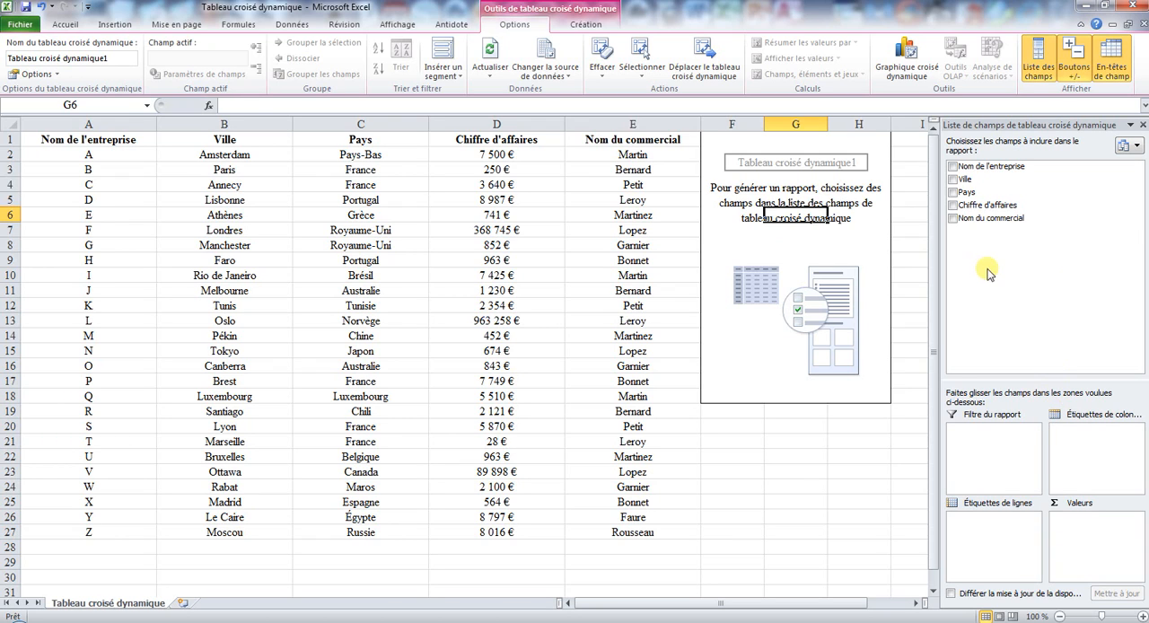
click(953, 219)
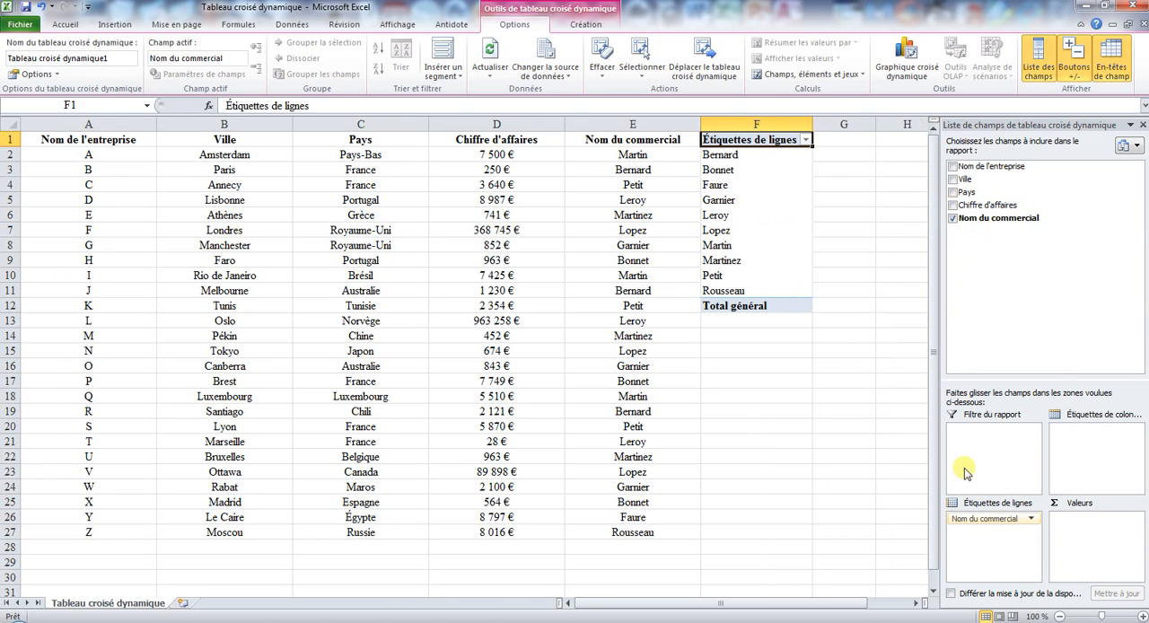
drag(985, 520, 974, 249)
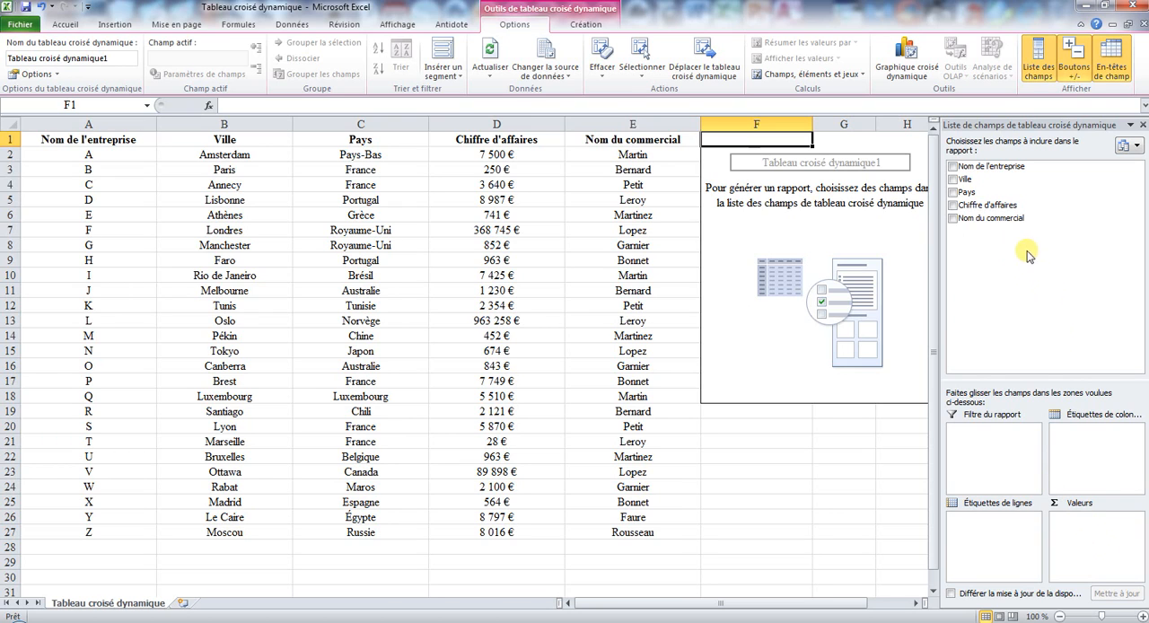
- Try Nom du commercial as the pivot table's report filter and take the field back out
drag(990, 220, 1005, 262)
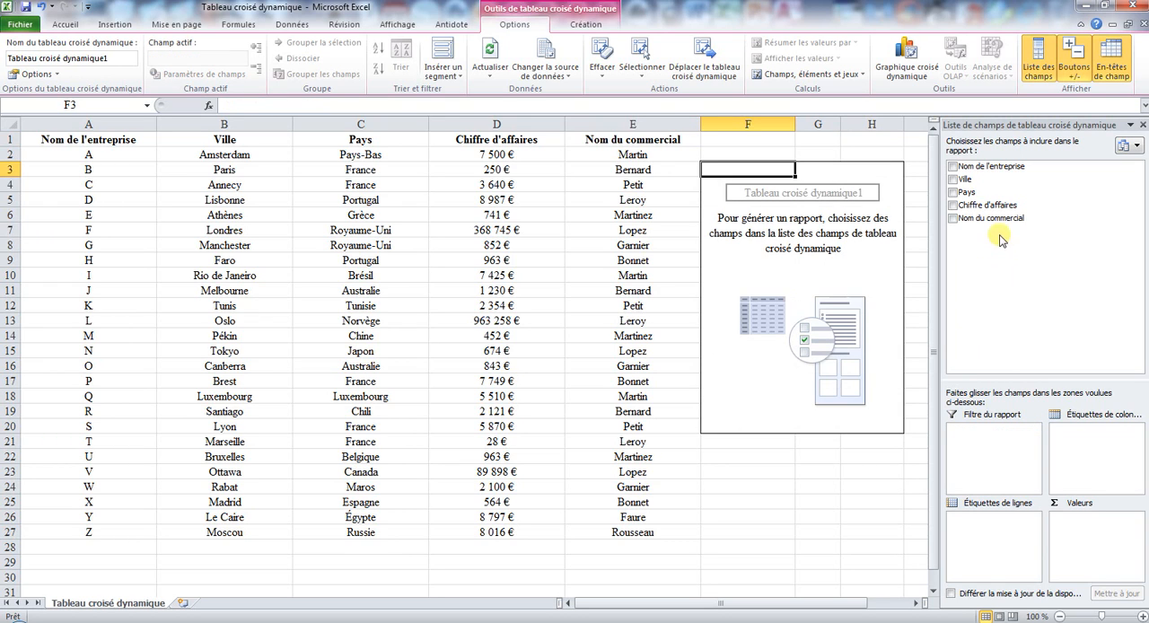
drag(996, 218, 994, 475)
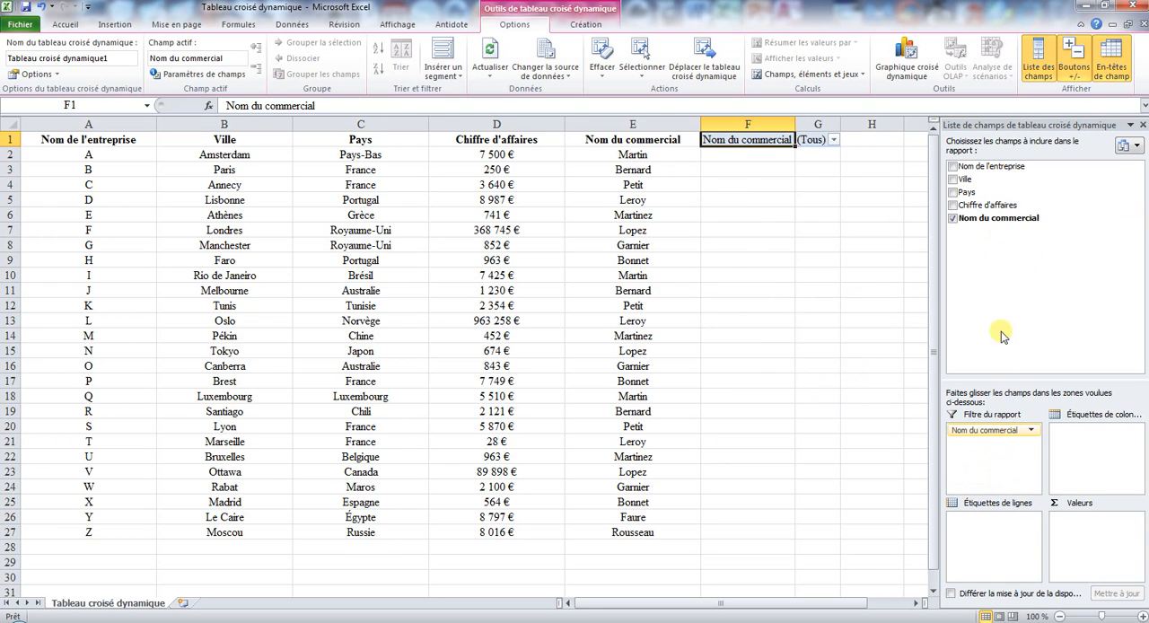
click(953, 220)
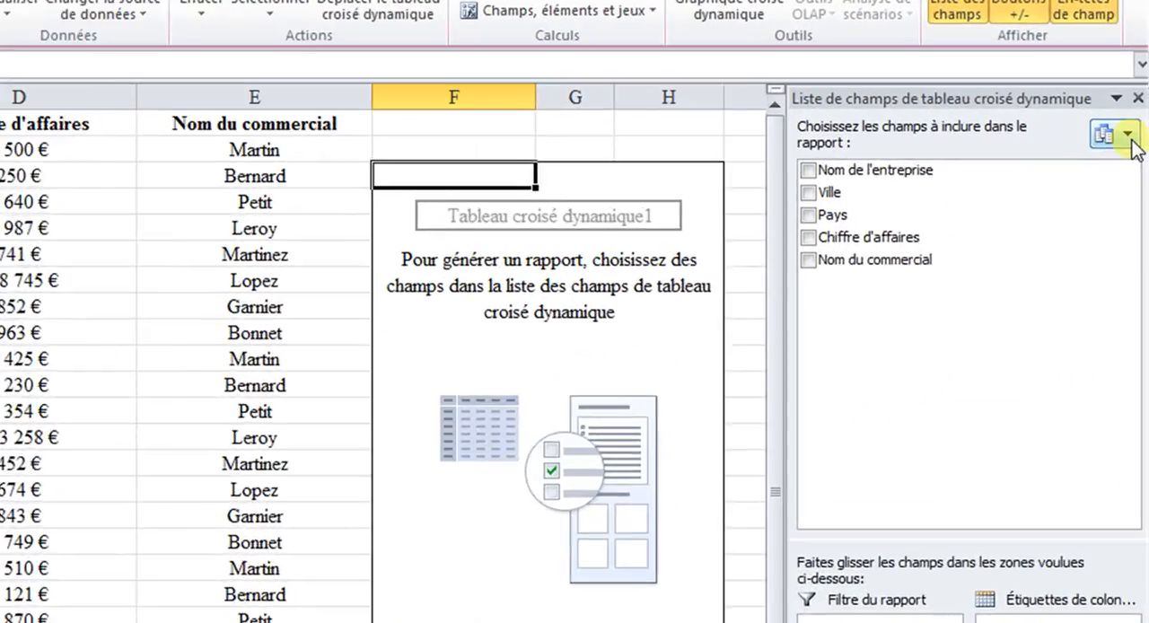
- Try the side-by-side fields and areas layout for the pivot field list and restore the stacked layout
click(1135, 145)
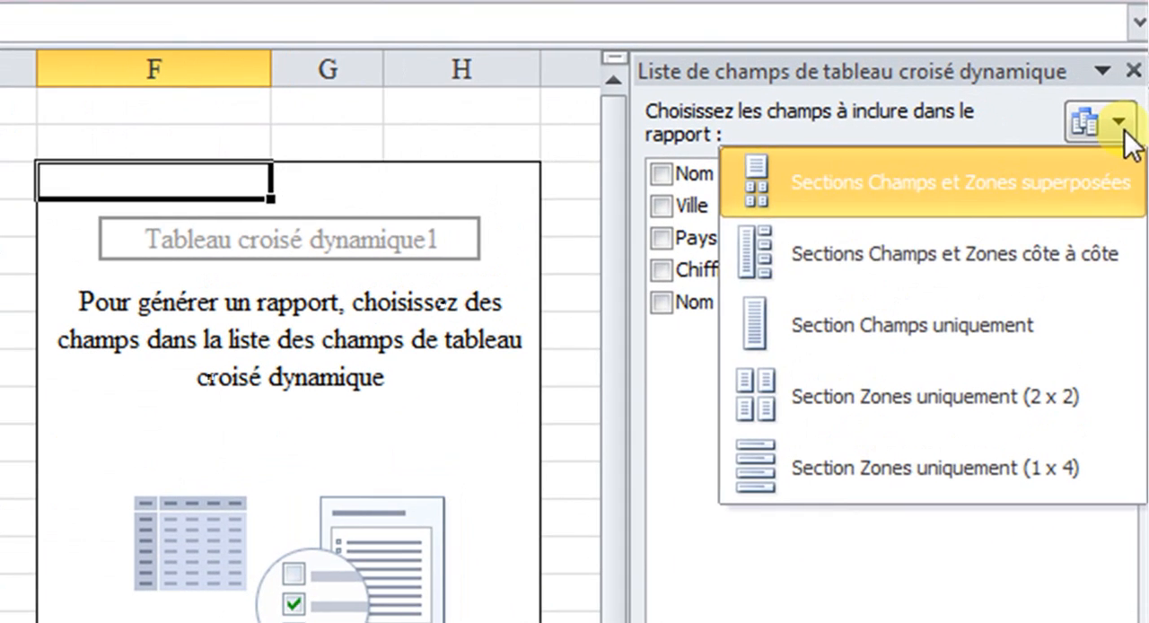
click(1028, 259)
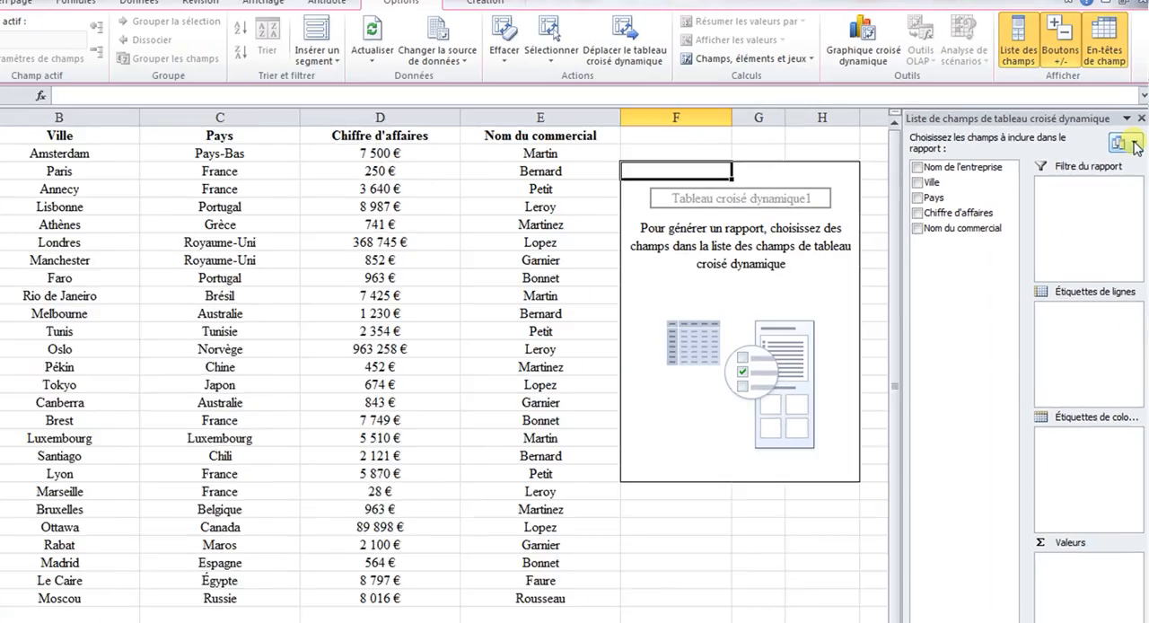
click(1120, 122)
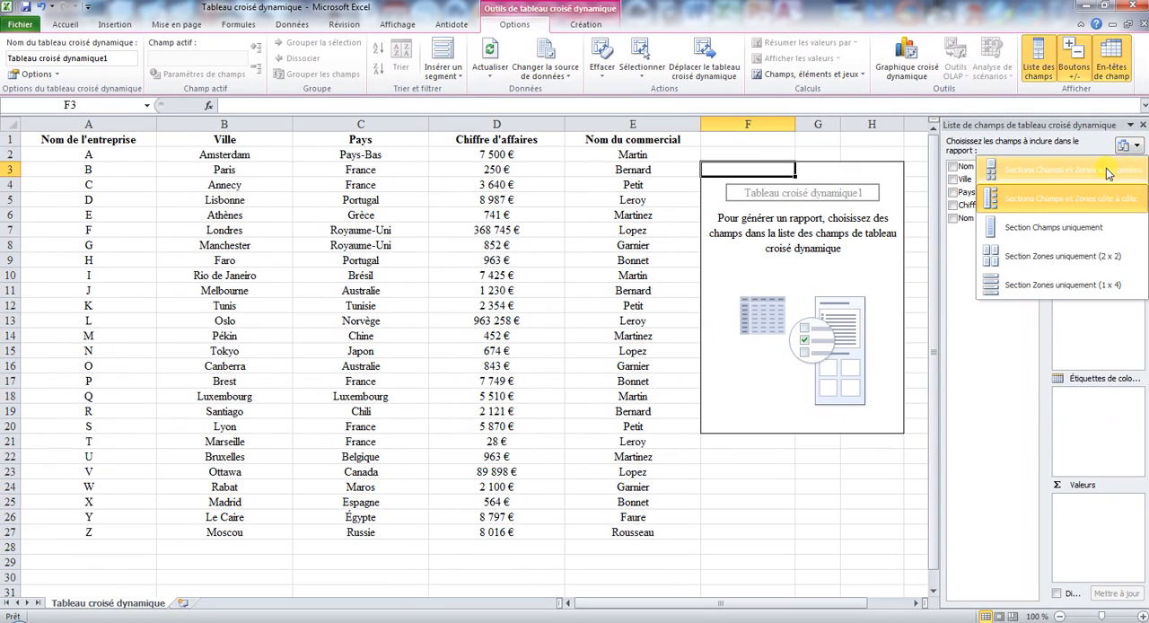
click(1104, 170)
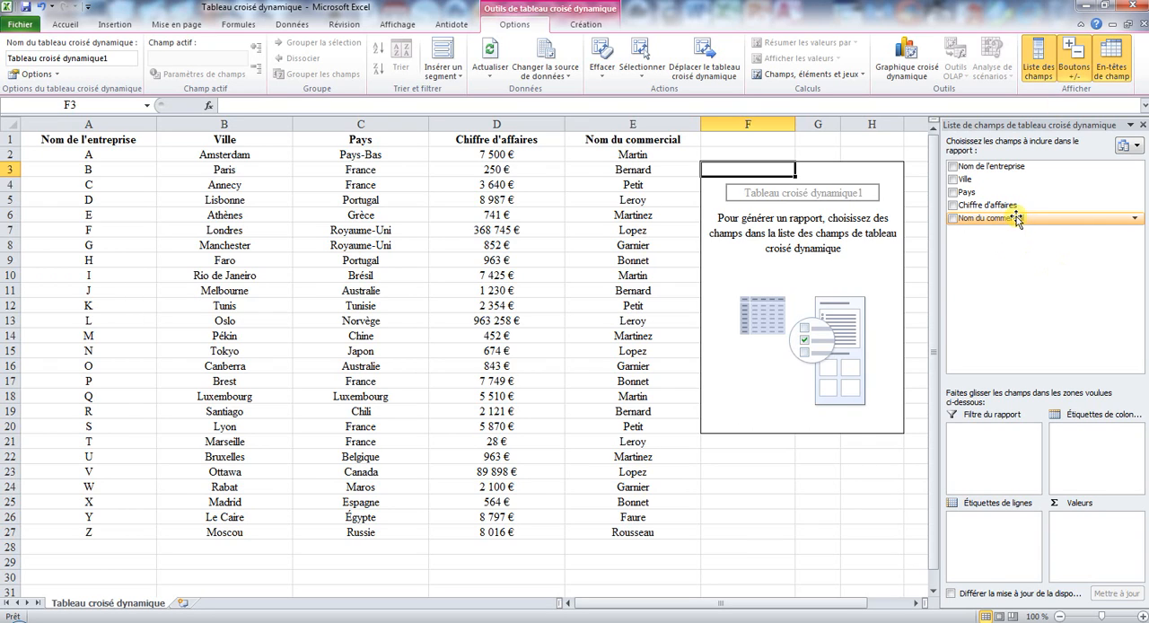
- Add Nom du commercial to the pivot table's row labels and Chiffre d'affaires to its values
drag(1012, 219, 1003, 534)
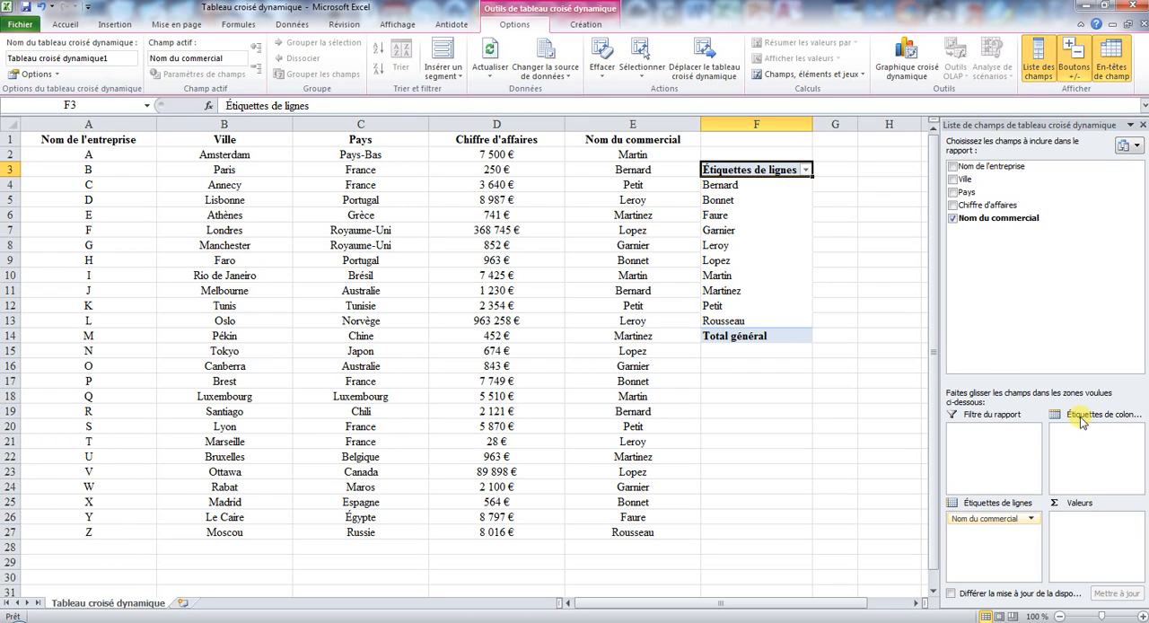
drag(989, 206, 1113, 545)
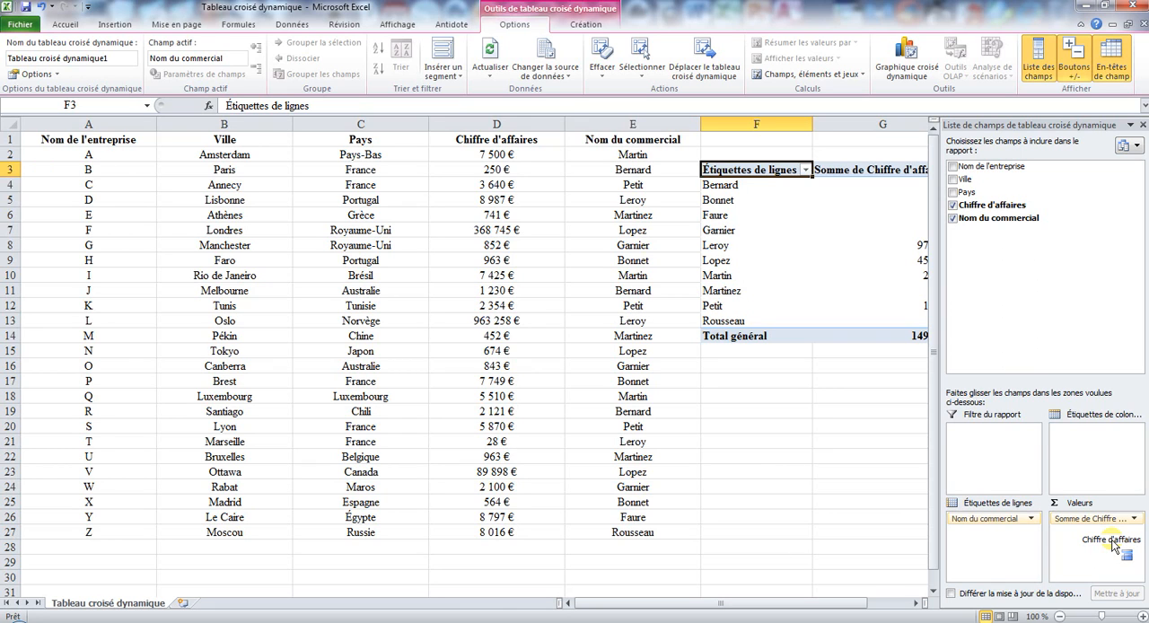
- Format the pivot table's values and grand total (G4:G14) as Monétaire with 0 decimals and the € symbol
click(916, 603)
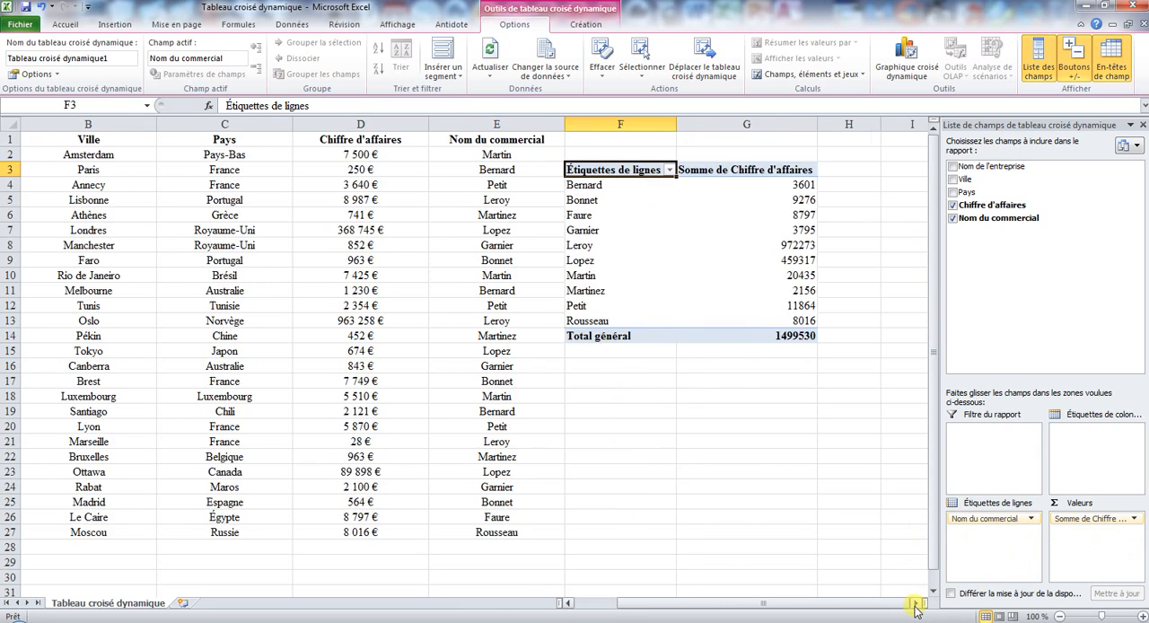
click(916, 603)
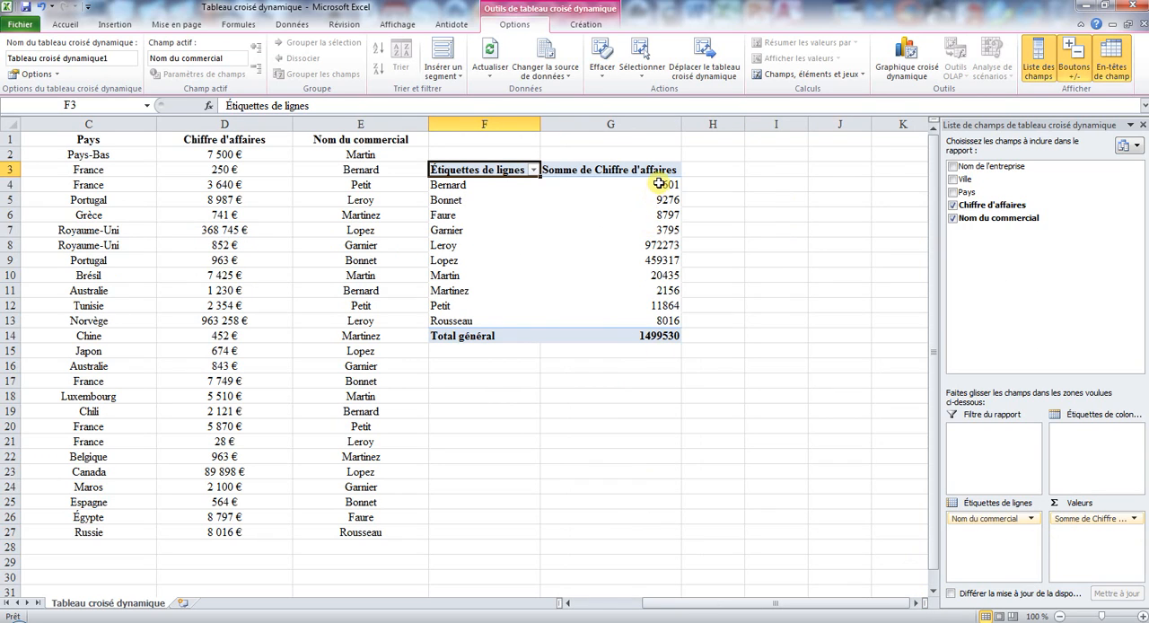
mouse_move(659, 180)
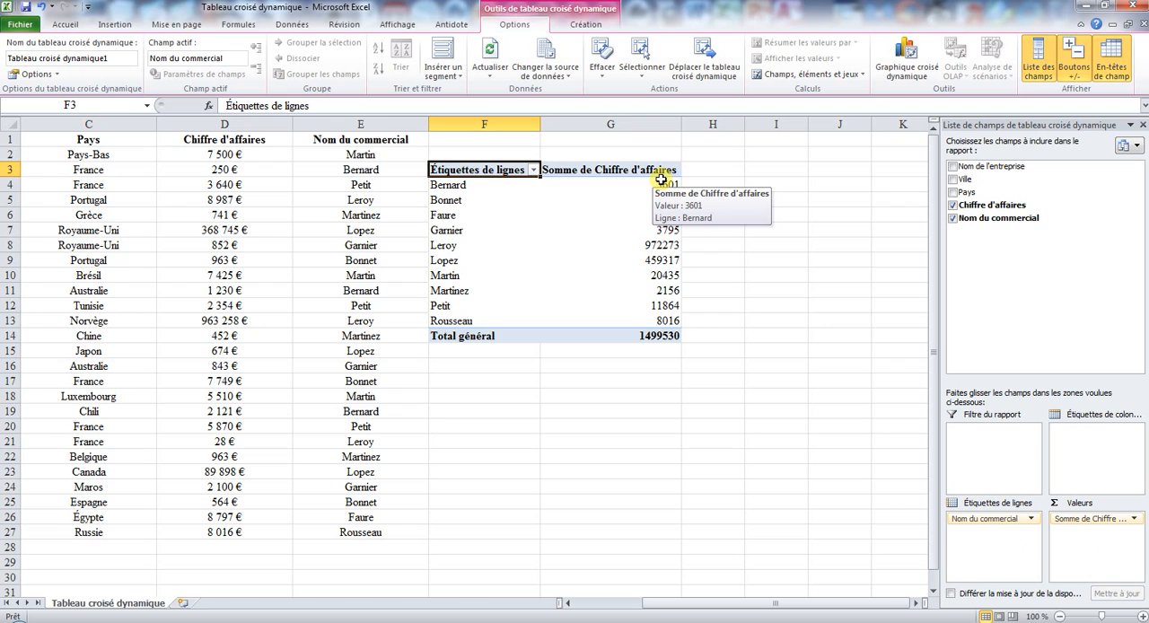
drag(661, 185, 634, 337)
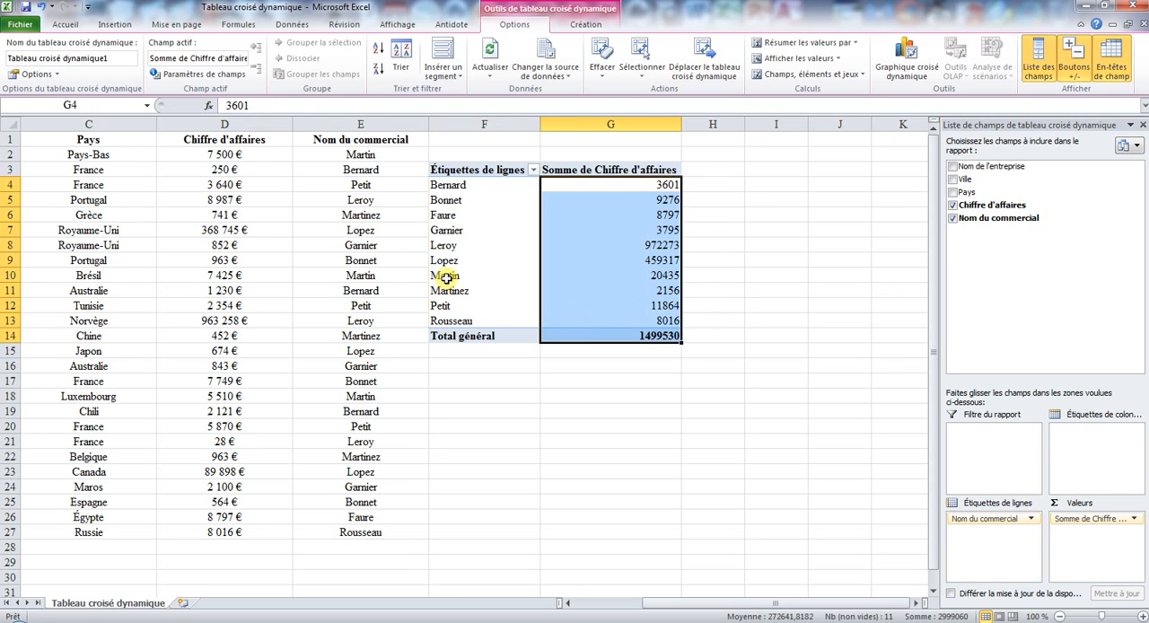
click(78, 27)
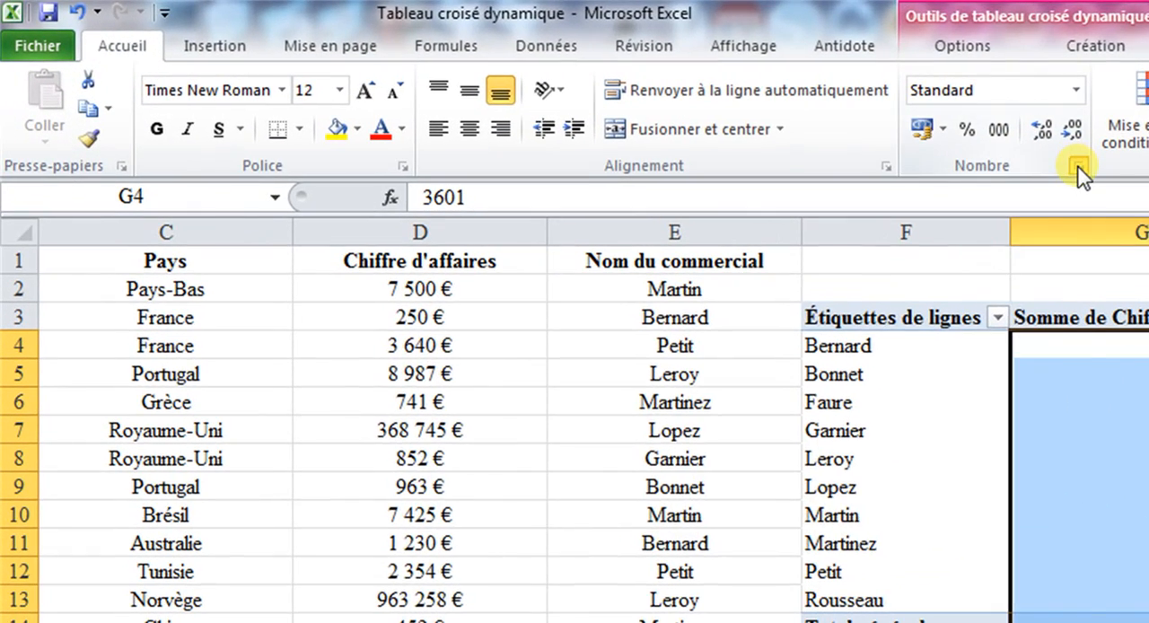
click(1078, 166)
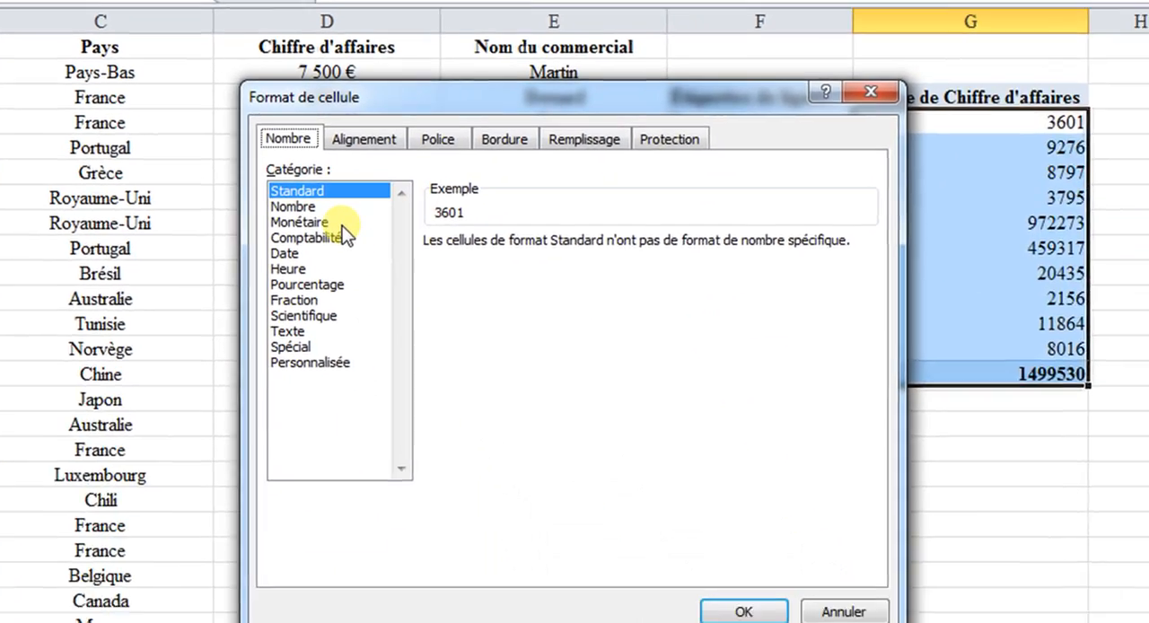
click(341, 224)
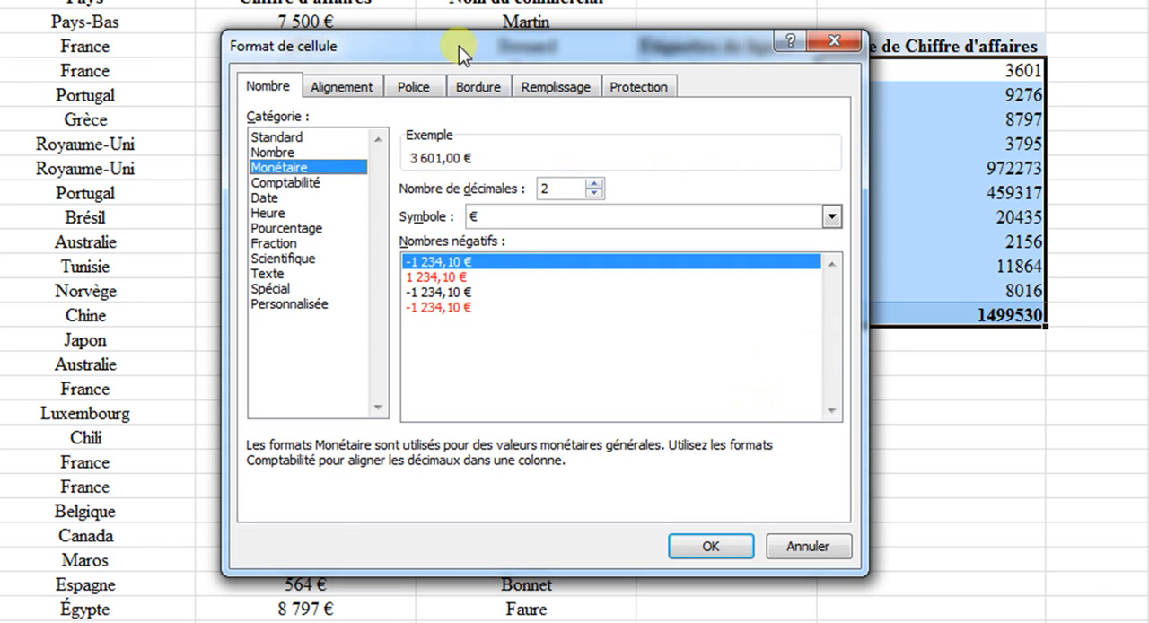
drag(458, 46, 906, 50)
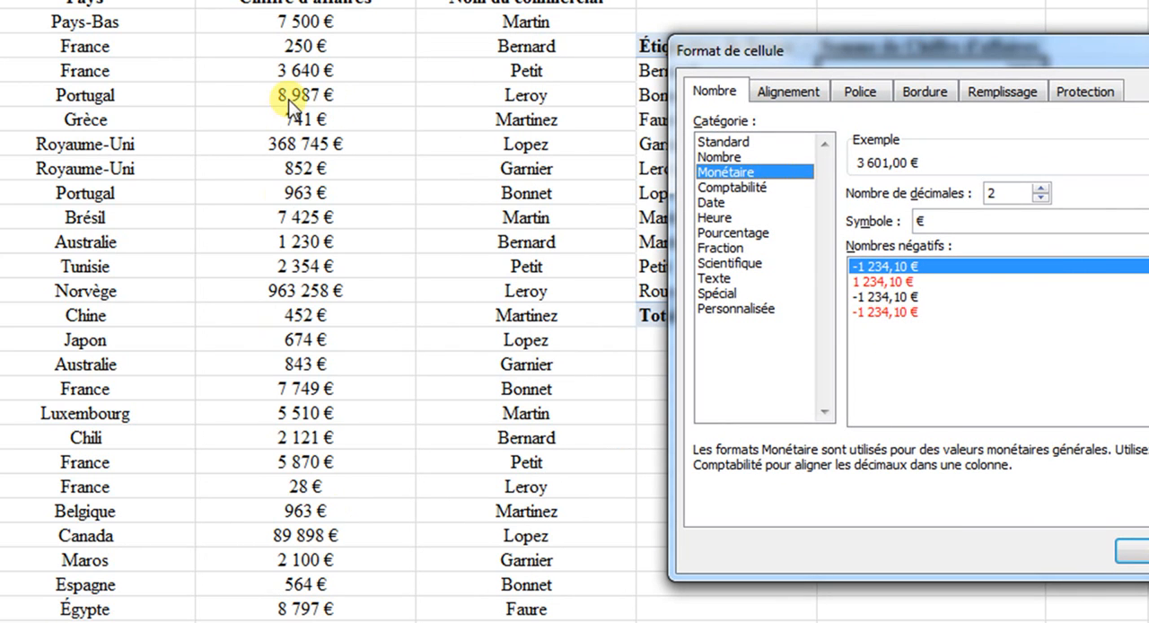
click(1040, 199)
click(1041, 199)
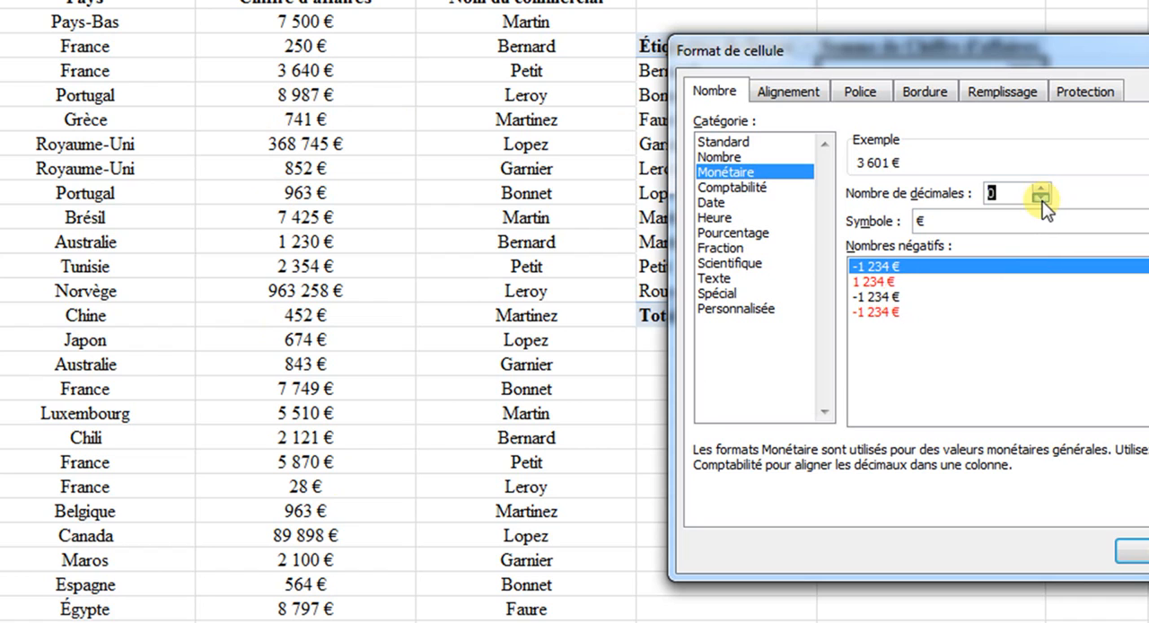
drag(949, 50, 625, 50)
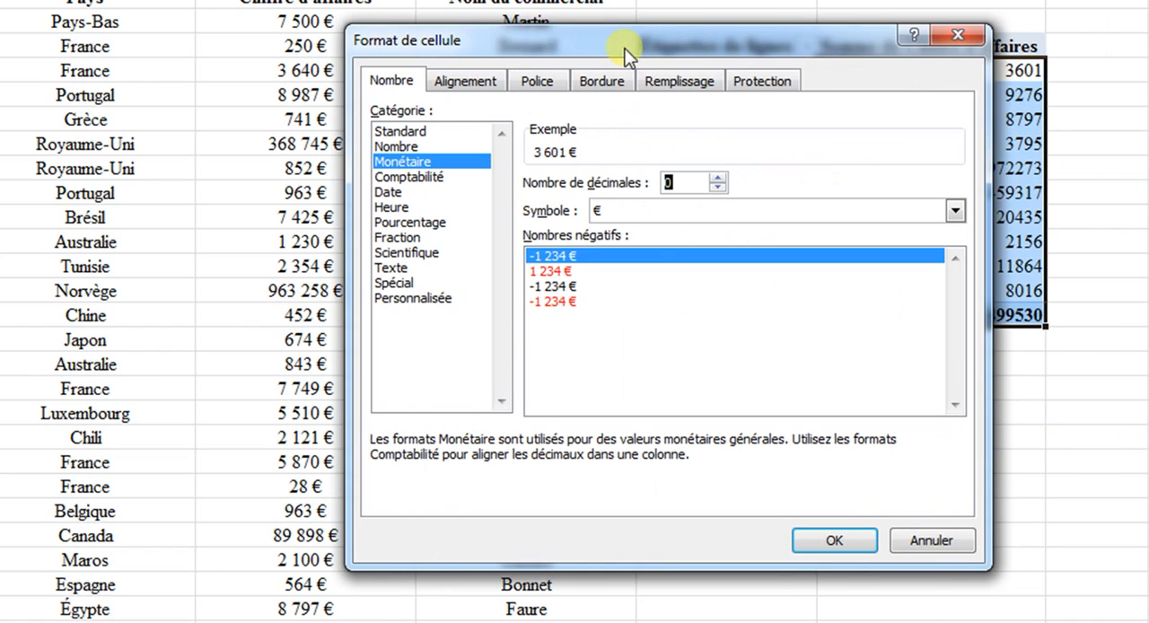
click(838, 538)
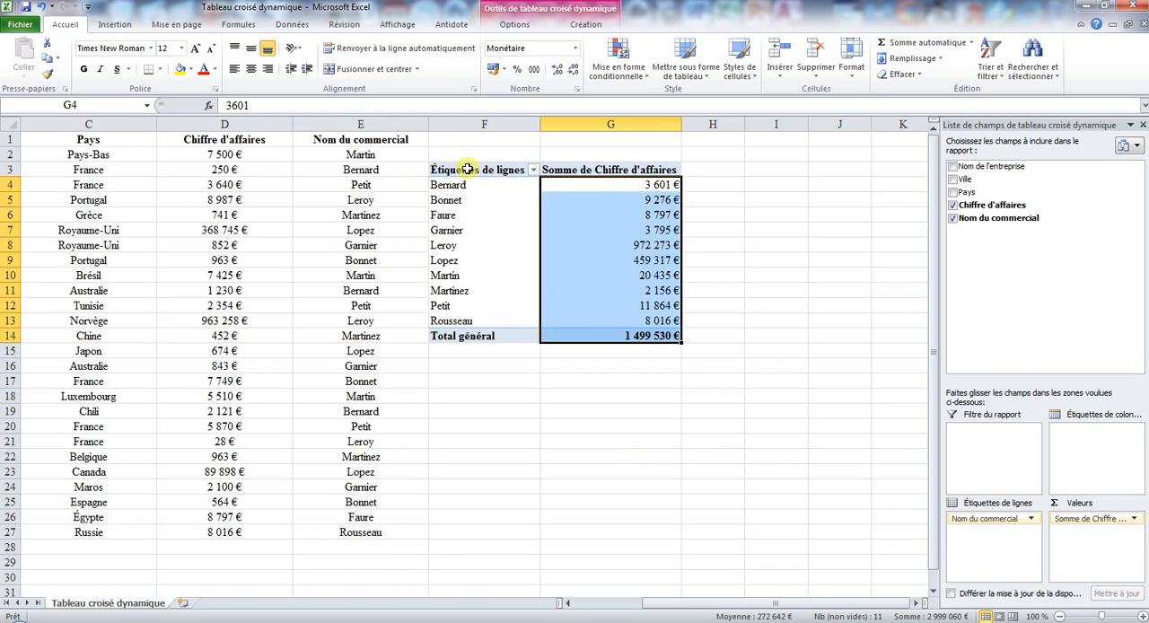
- Apply the style "Style de tableau croisé dynamique moyen 23" to the whole pivot table
drag(467, 167, 578, 335)
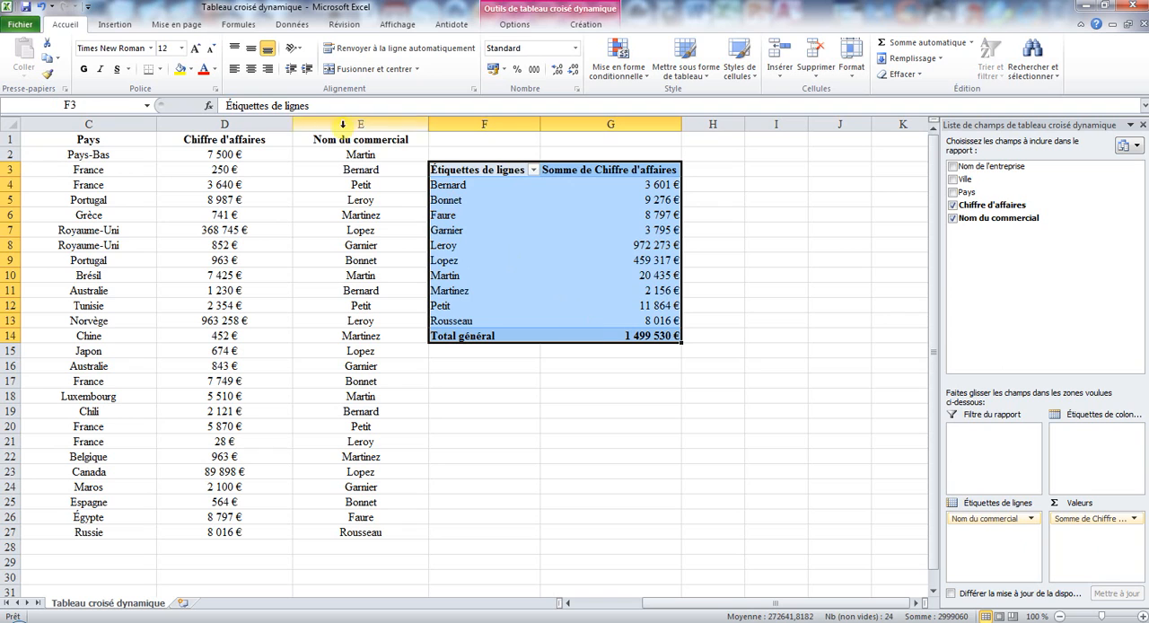
click(585, 24)
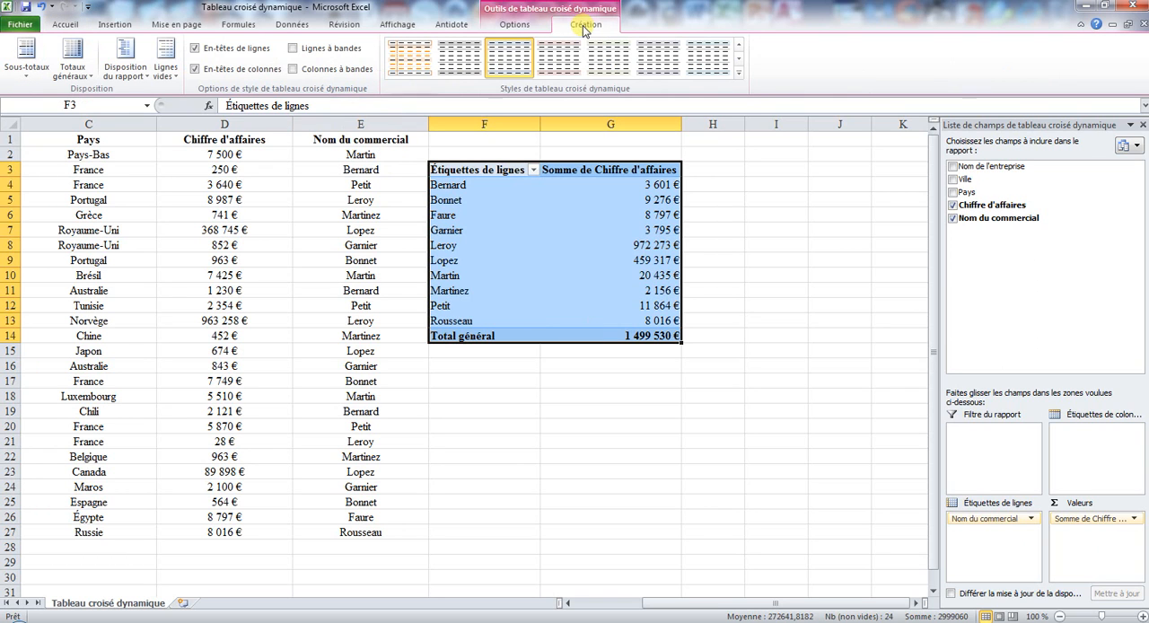
click(737, 71)
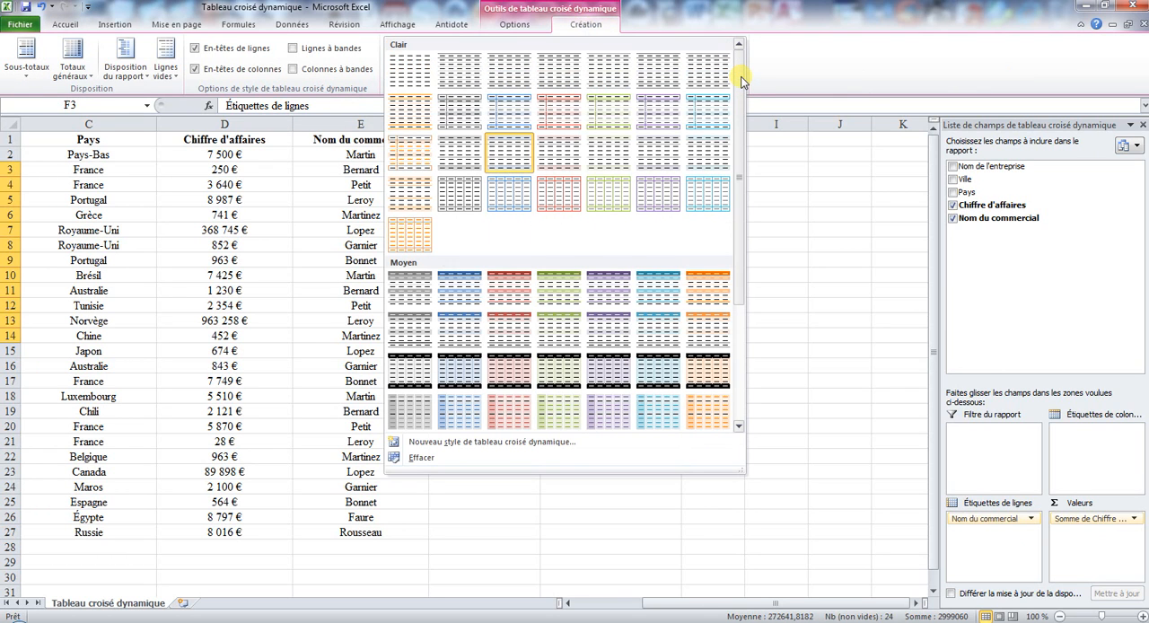
click(688, 24)
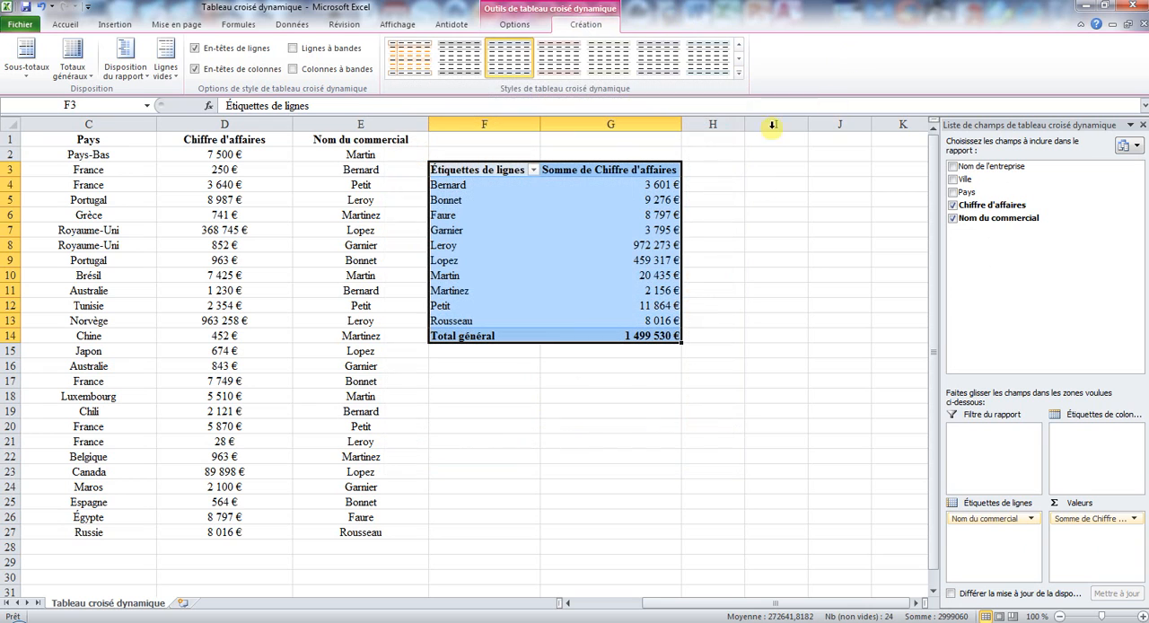
click(915, 602)
click(915, 602)
click(915, 602)
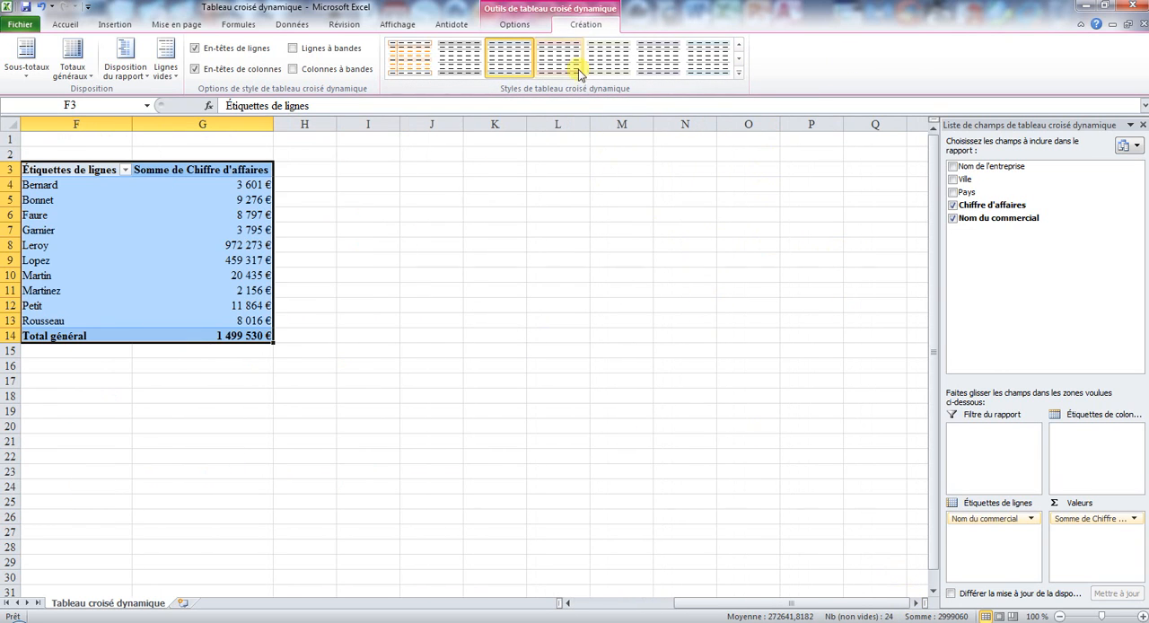
click(738, 71)
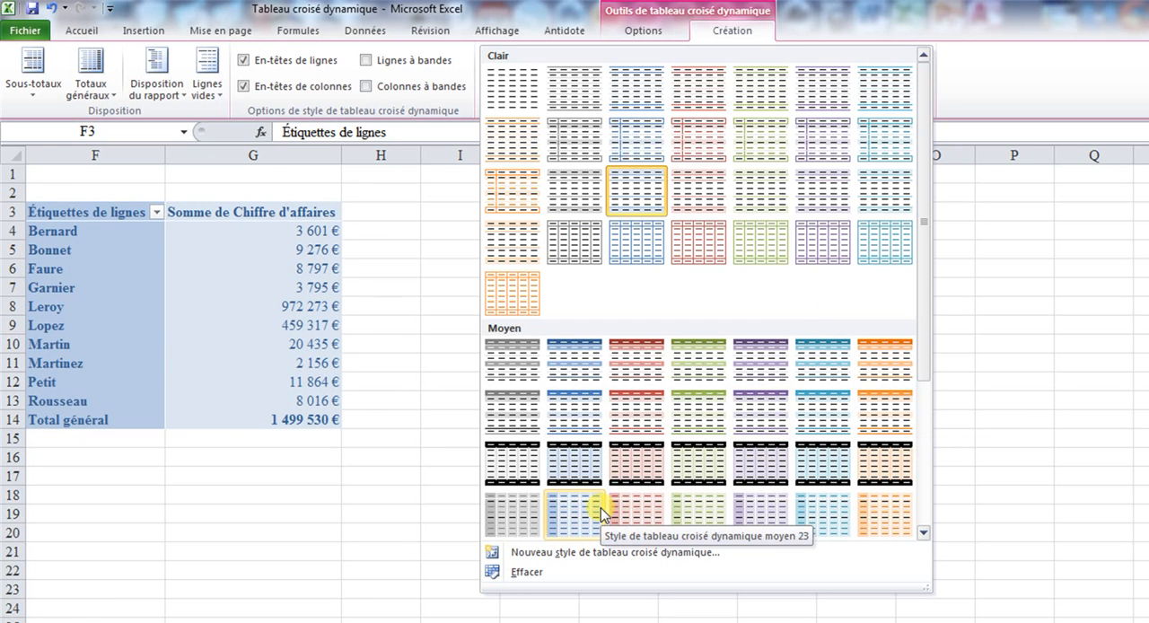
click(570, 513)
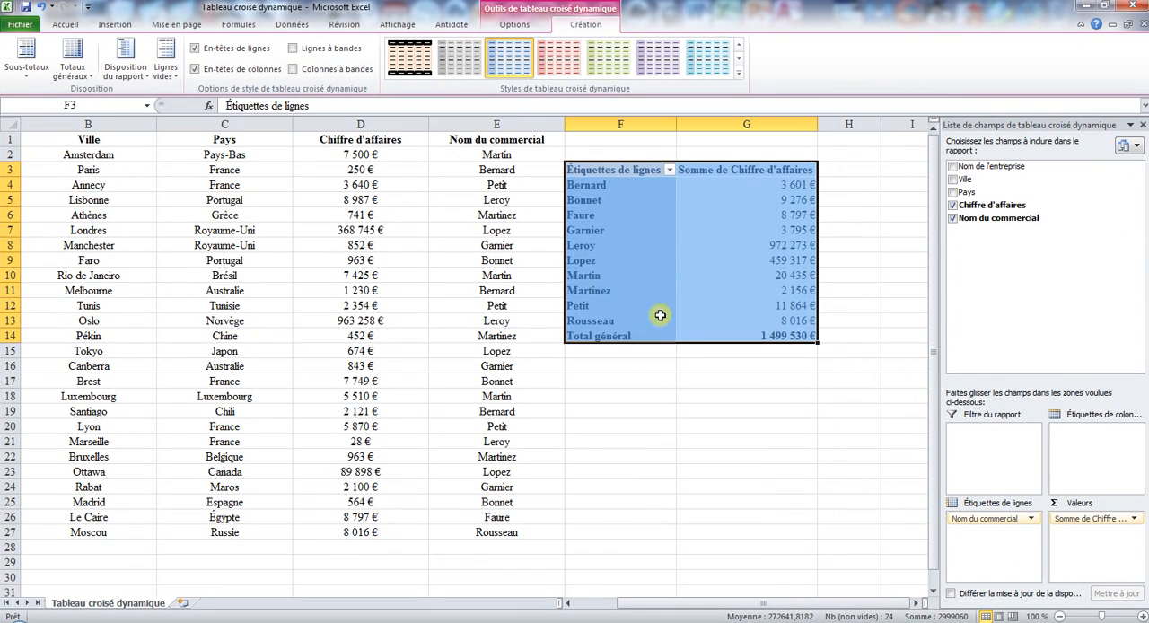
click(232, 266)
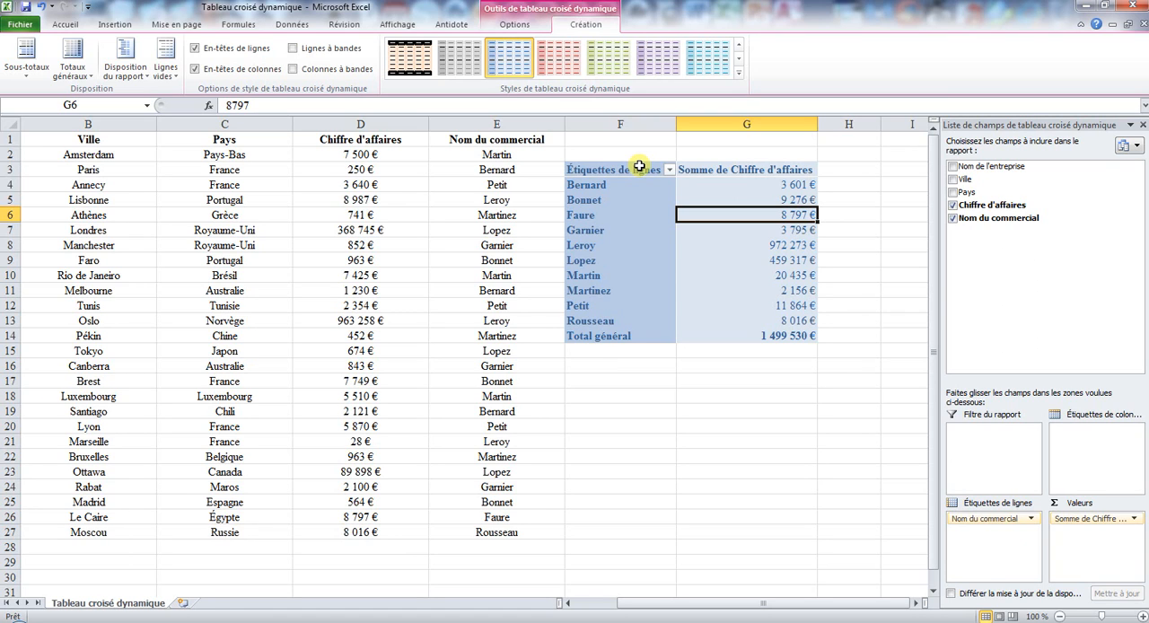
- Try to rename the pivot table's values header in G3 as "Chiffre d'affaires" and restore the previous text
click(725, 173)
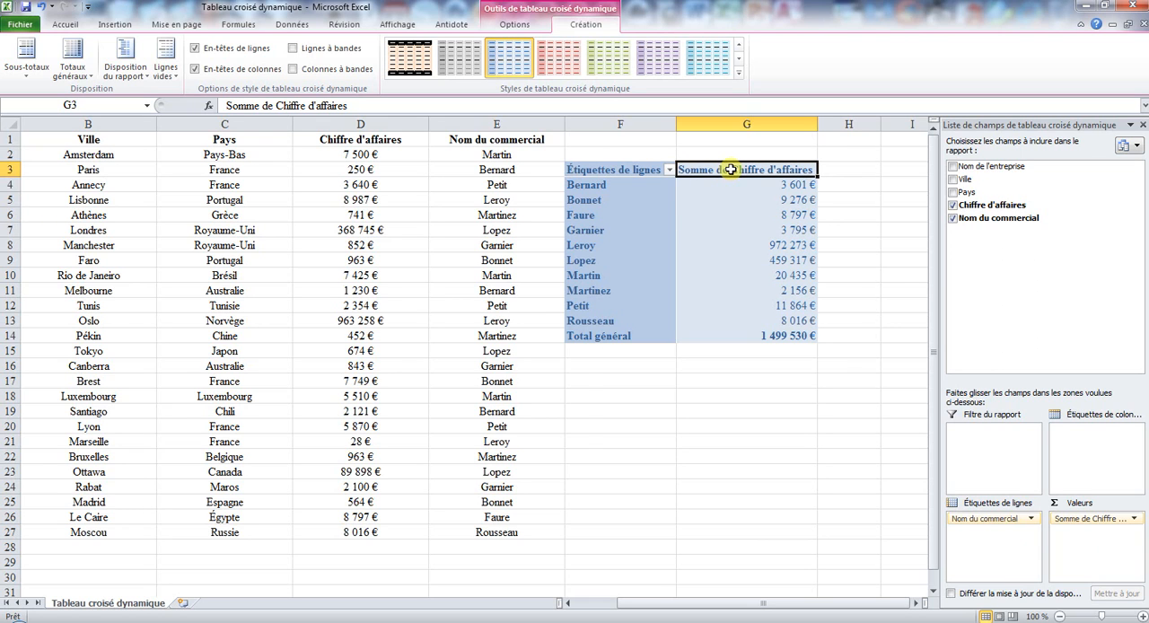
double_click(730, 169)
click(575, 224)
drag(277, 102, 226, 105)
key(BackSpace)
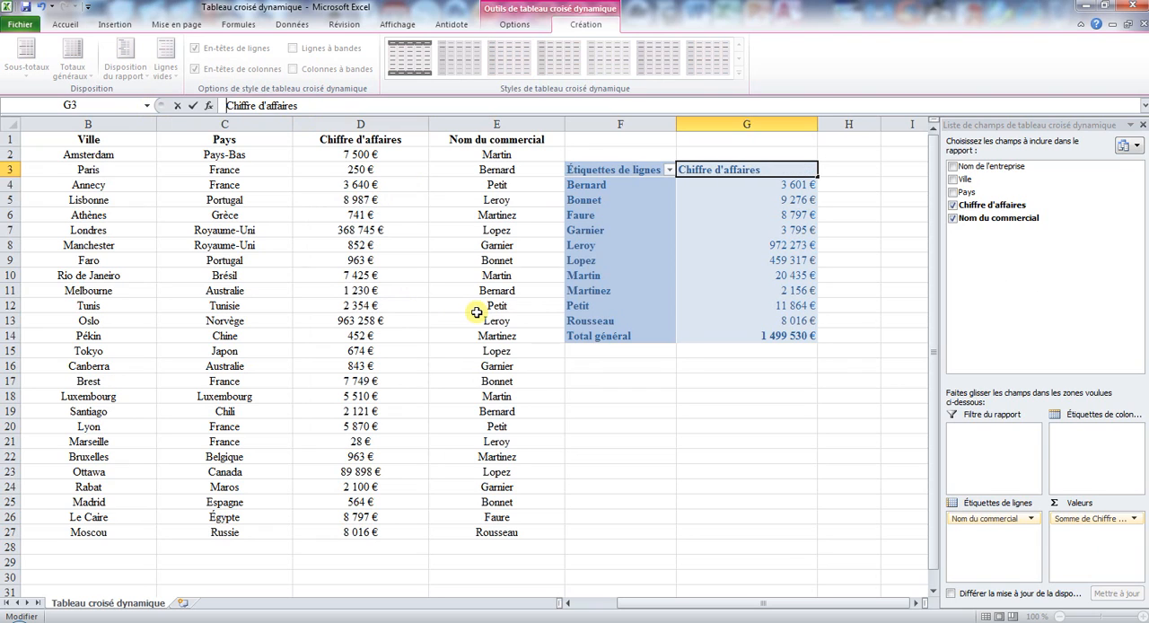
key(Return)
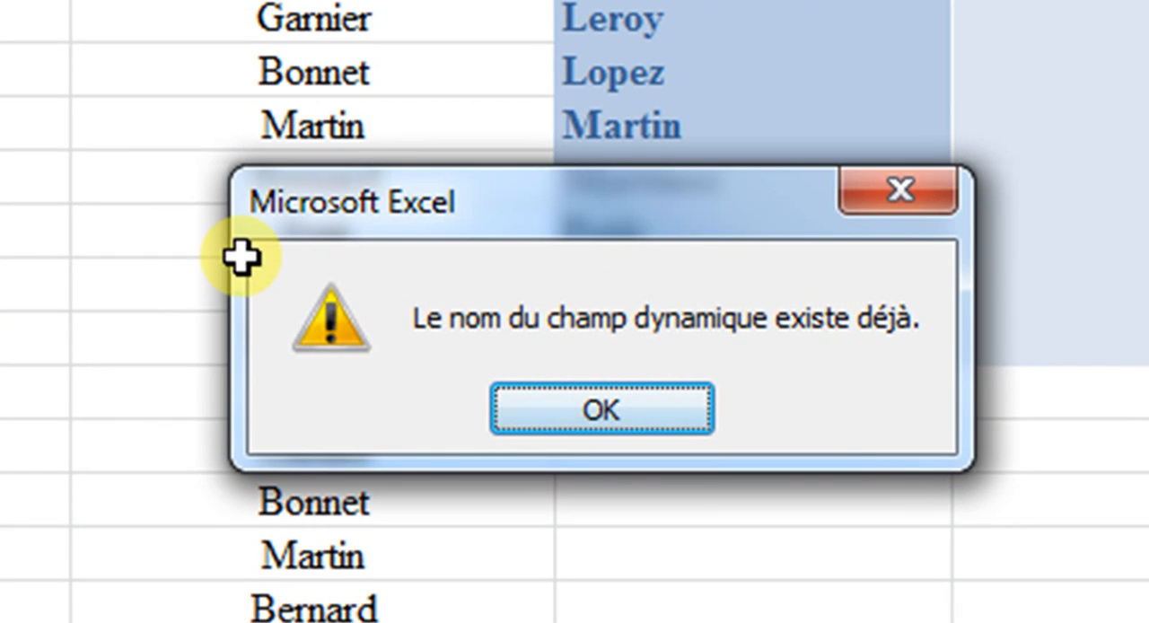
click(526, 420)
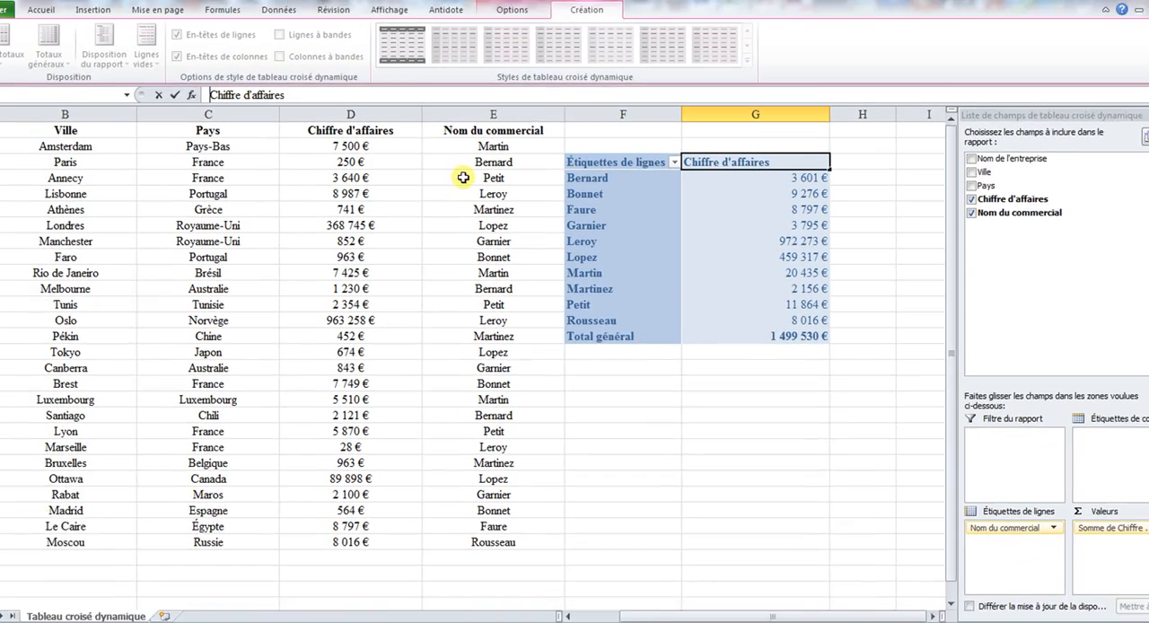
click(703, 196)
click(588, 355)
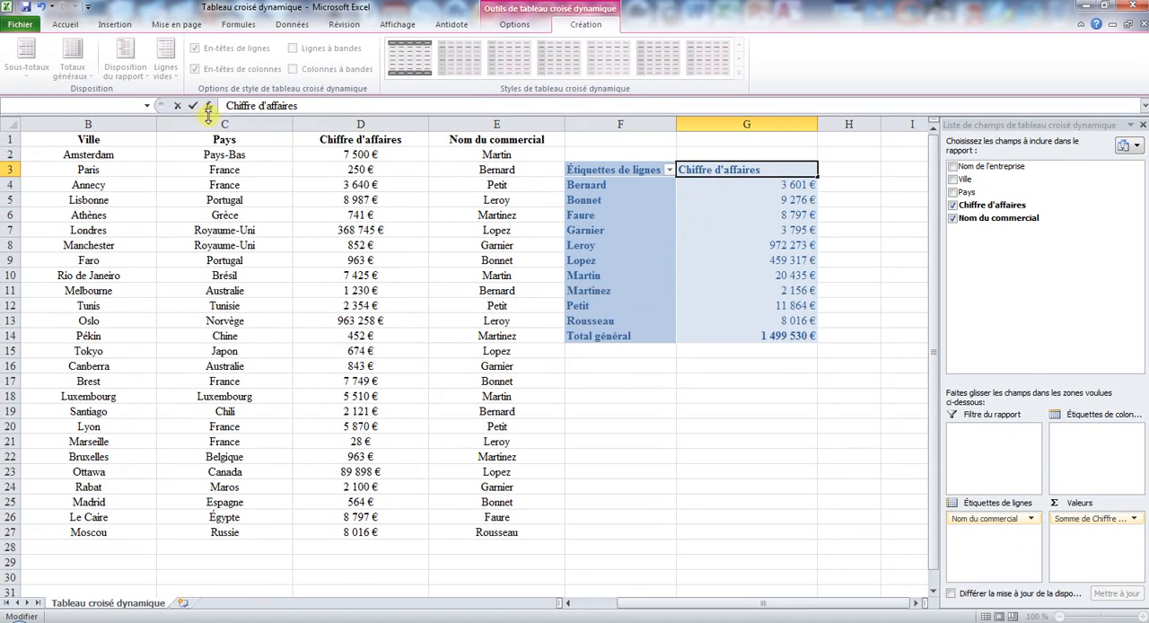
key(ctrl+z)
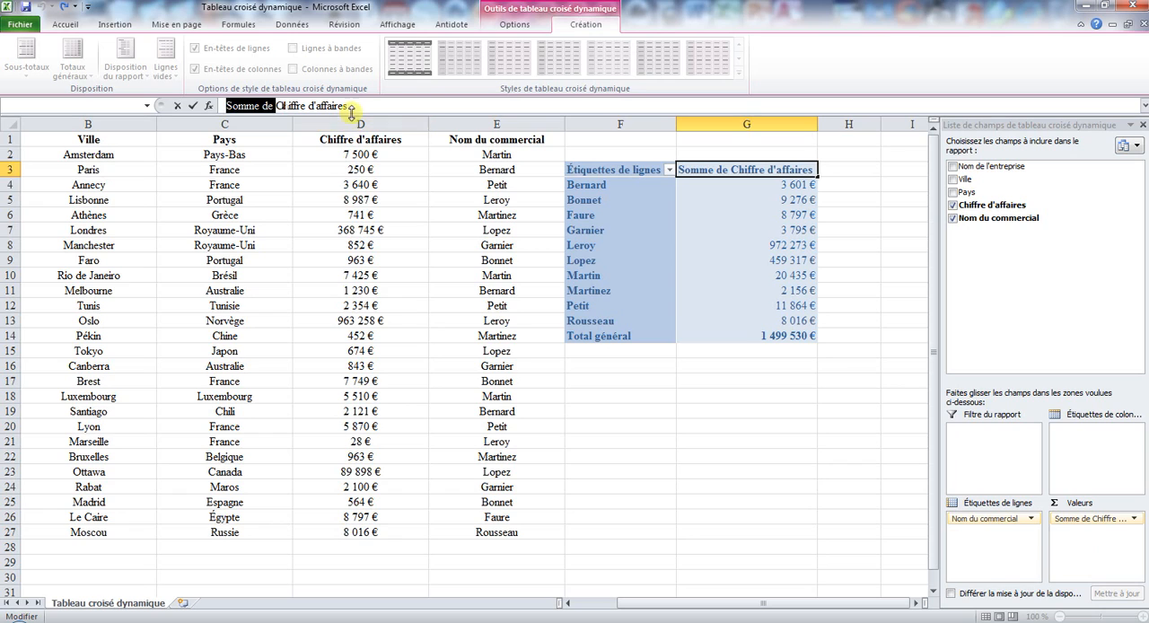
click(359, 105)
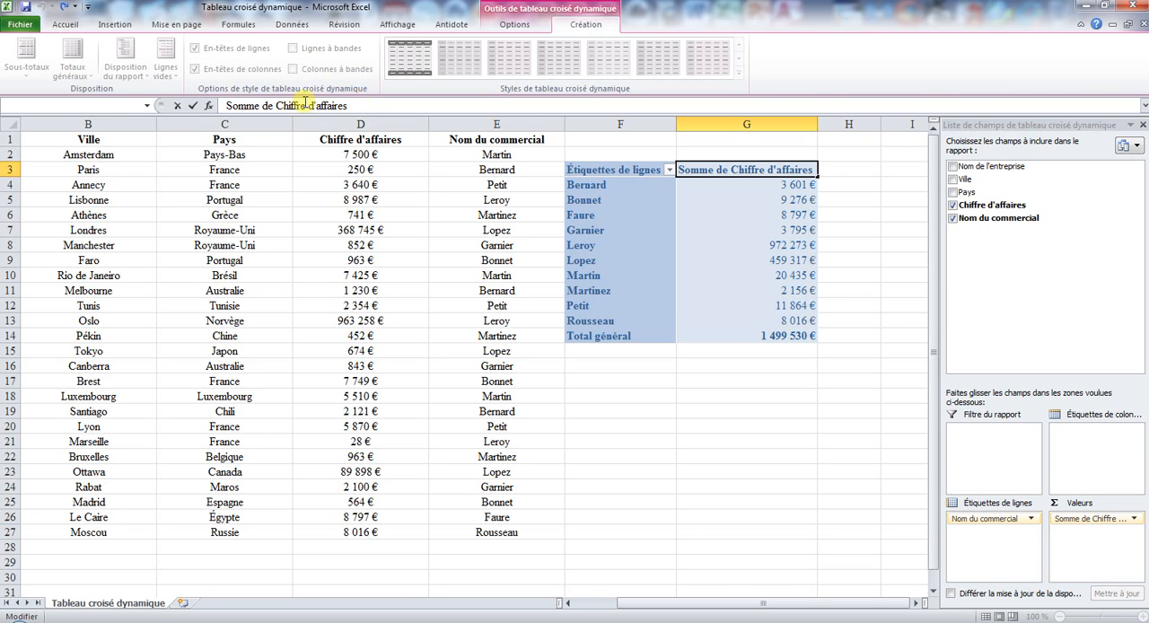
- Rename the pivot table's values header in G3 as "Chiffre d'affaires généré"
drag(275, 105, 219, 106)
key(Delete)
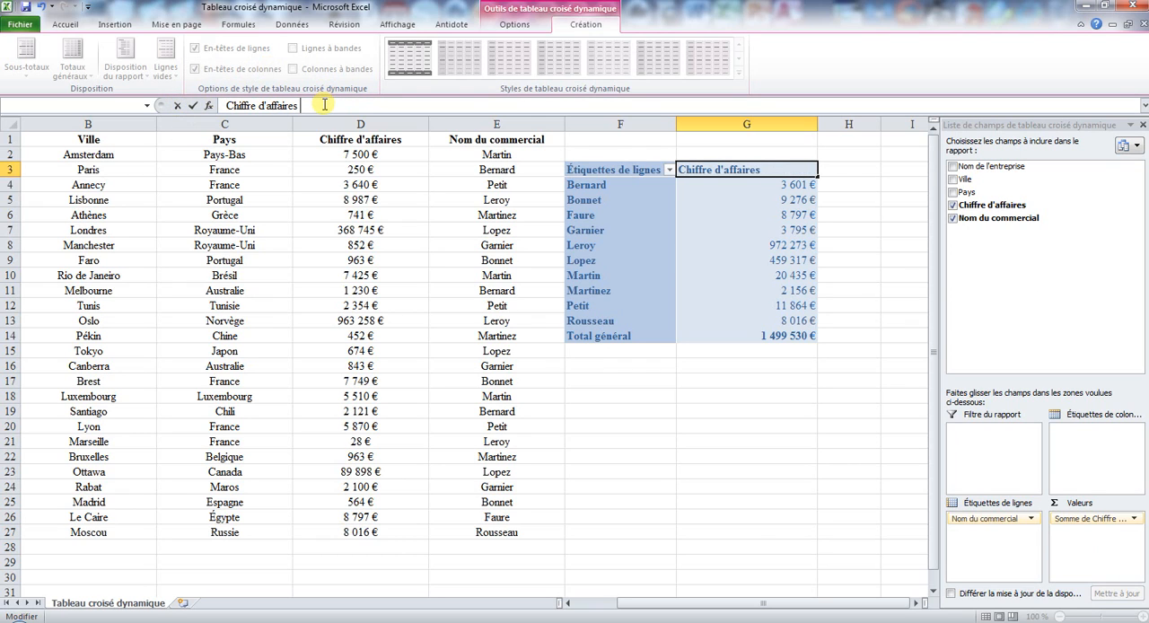
text(généré)
key(Return)
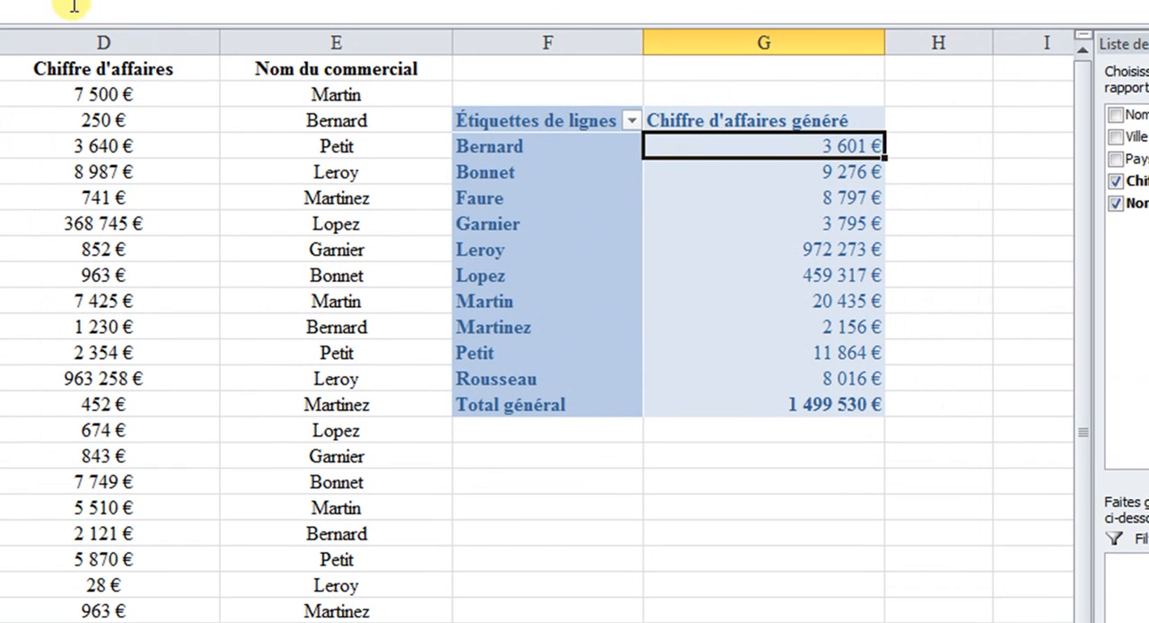
- Rename the pivot table's row labels header in F3 as "Commerciaux"
click(535, 122)
text(C)
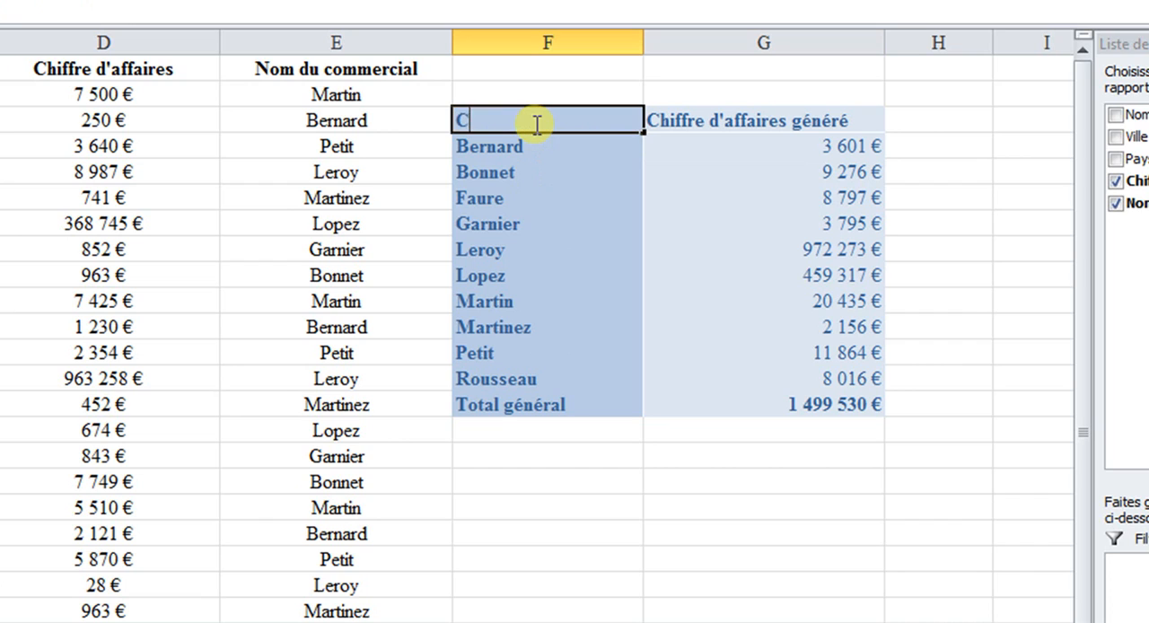
text(ommerciaux)
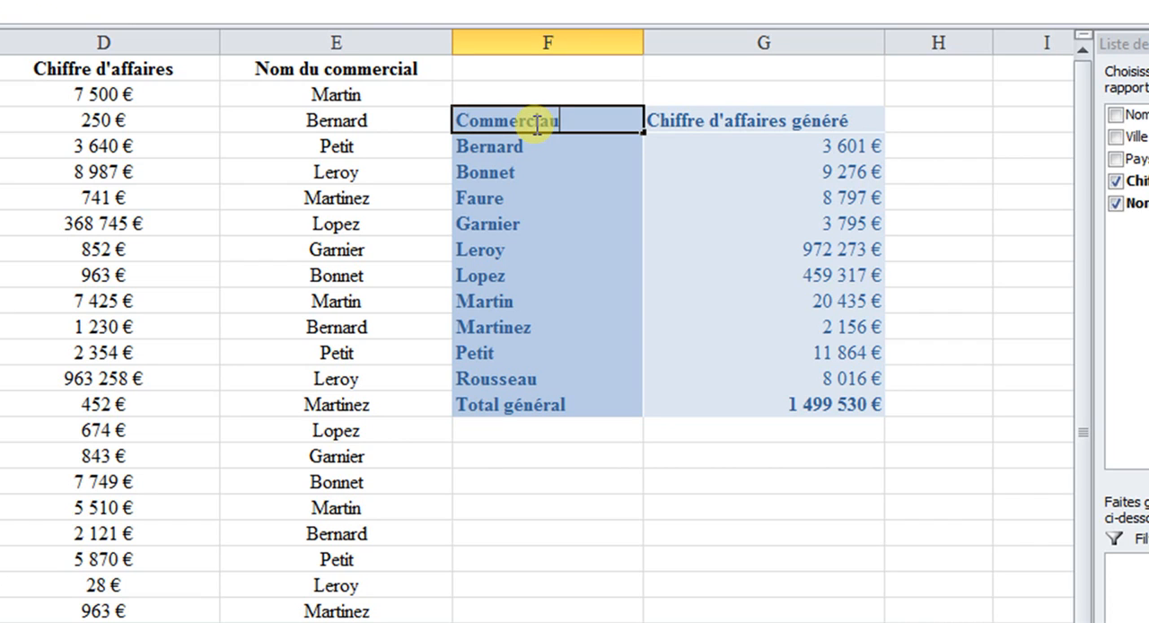
key(Return)
- Centre the two pivot table headers and colour the Total général row's text red
drag(535, 123, 687, 108)
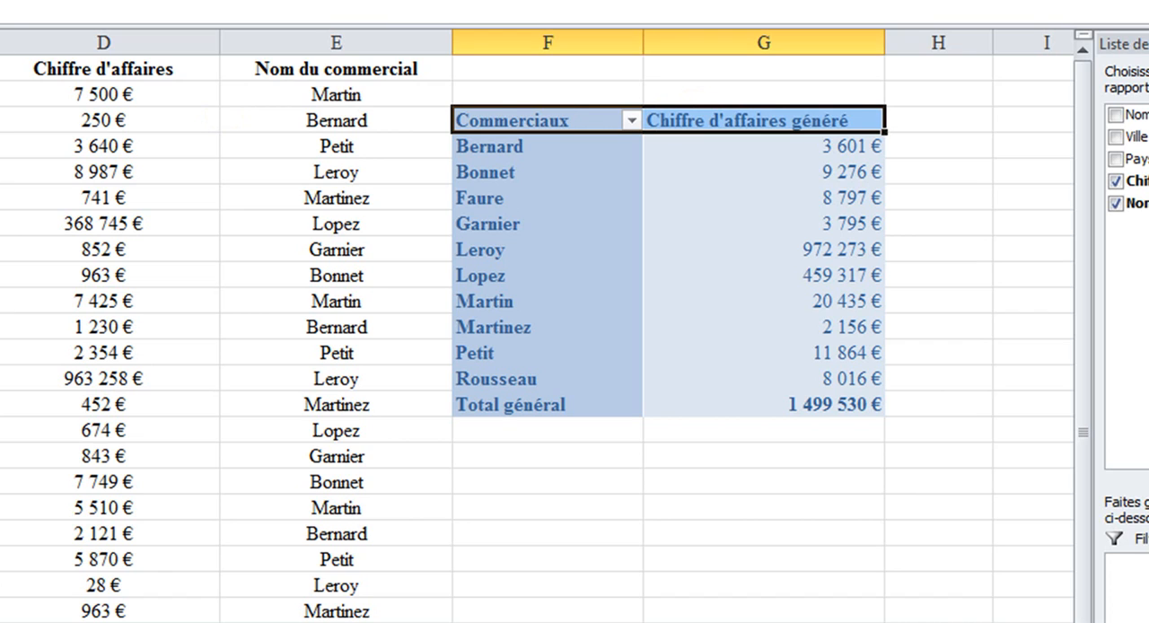
drag(554, 403, 788, 410)
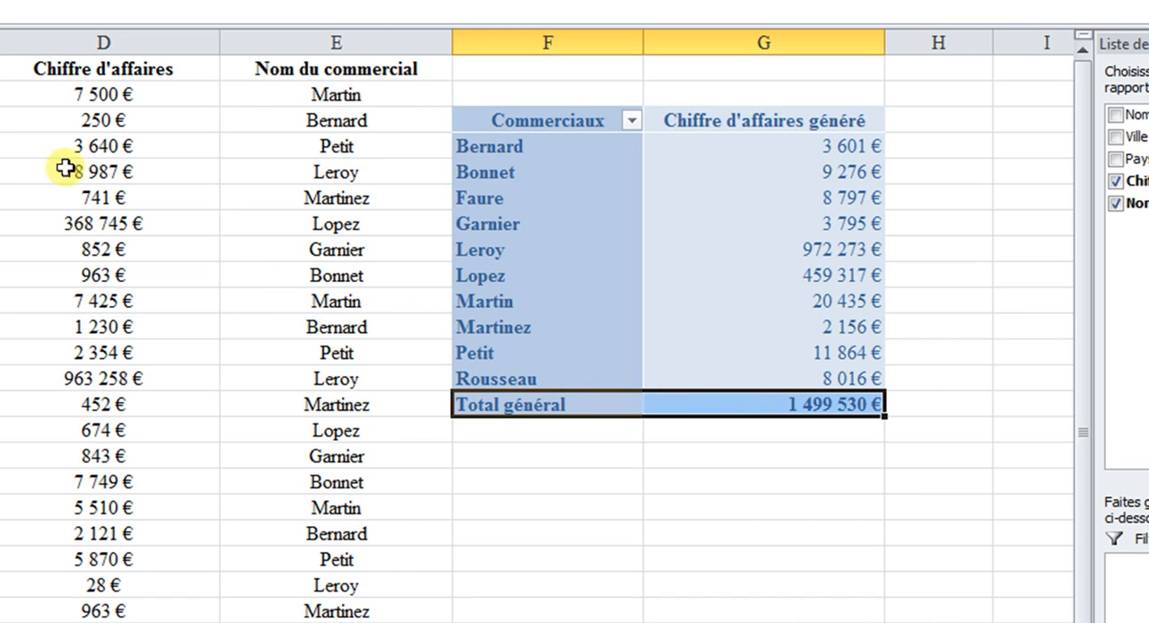
click(772, 458)
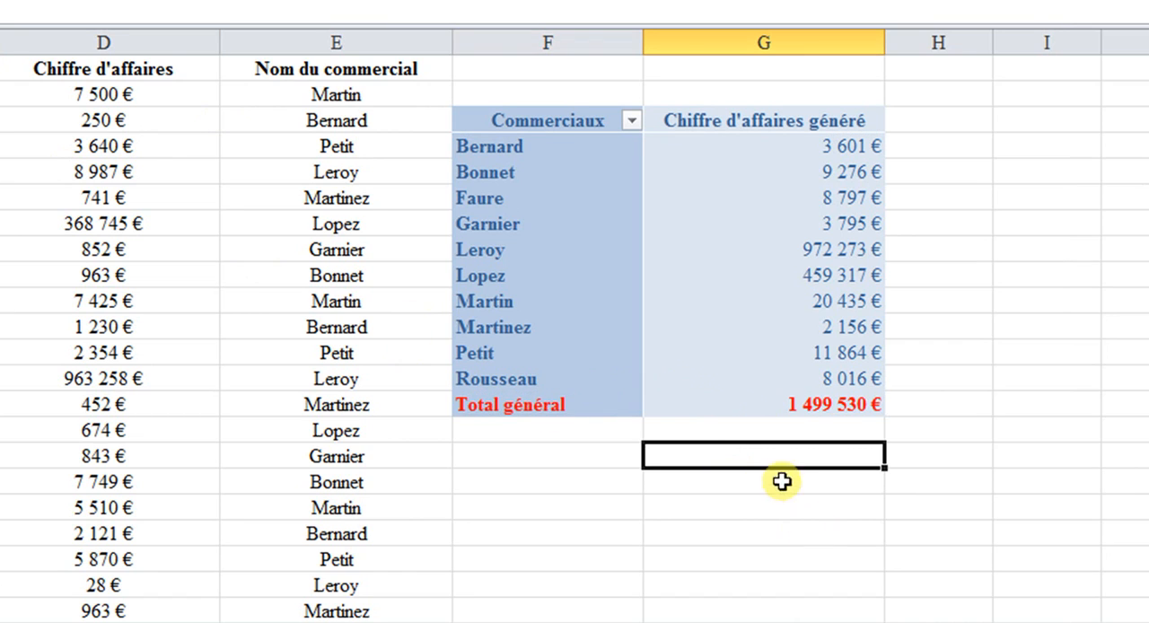
- Filter the pivot table's Commerciaux row labels to only the first, eighth and ninth salespeople in the list
click(714, 251)
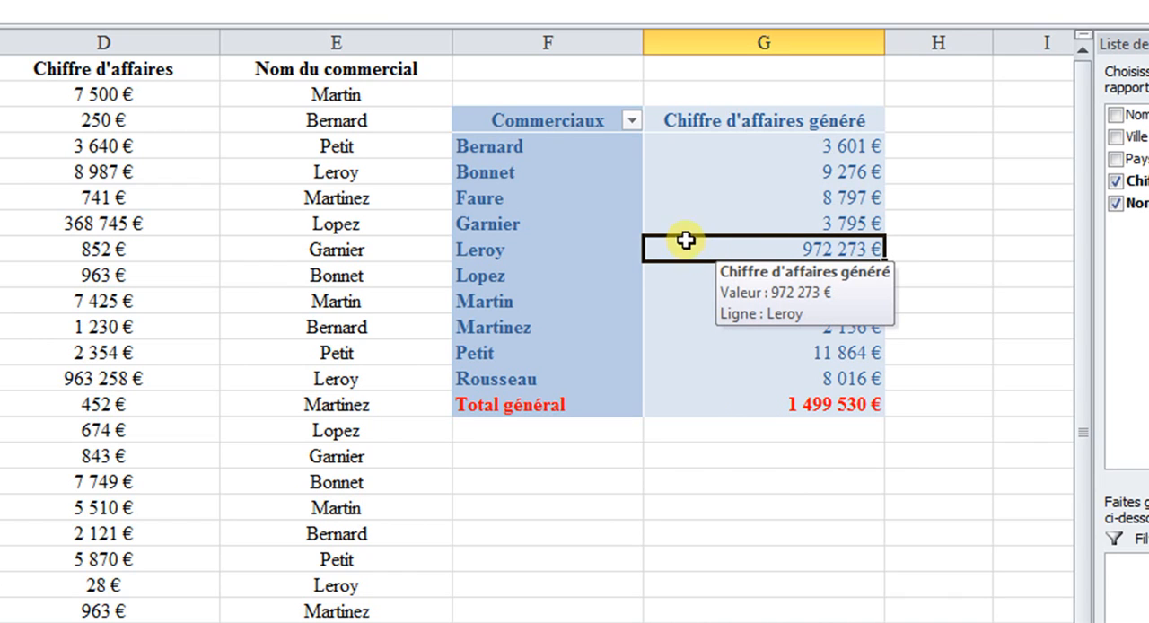
click(632, 120)
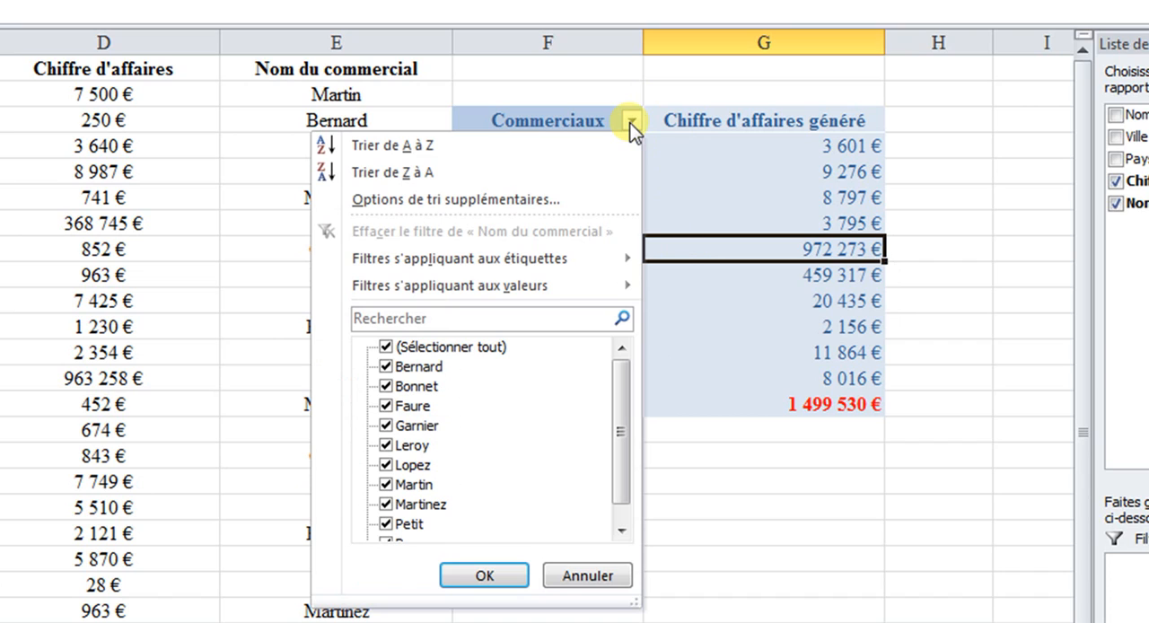
click(387, 344)
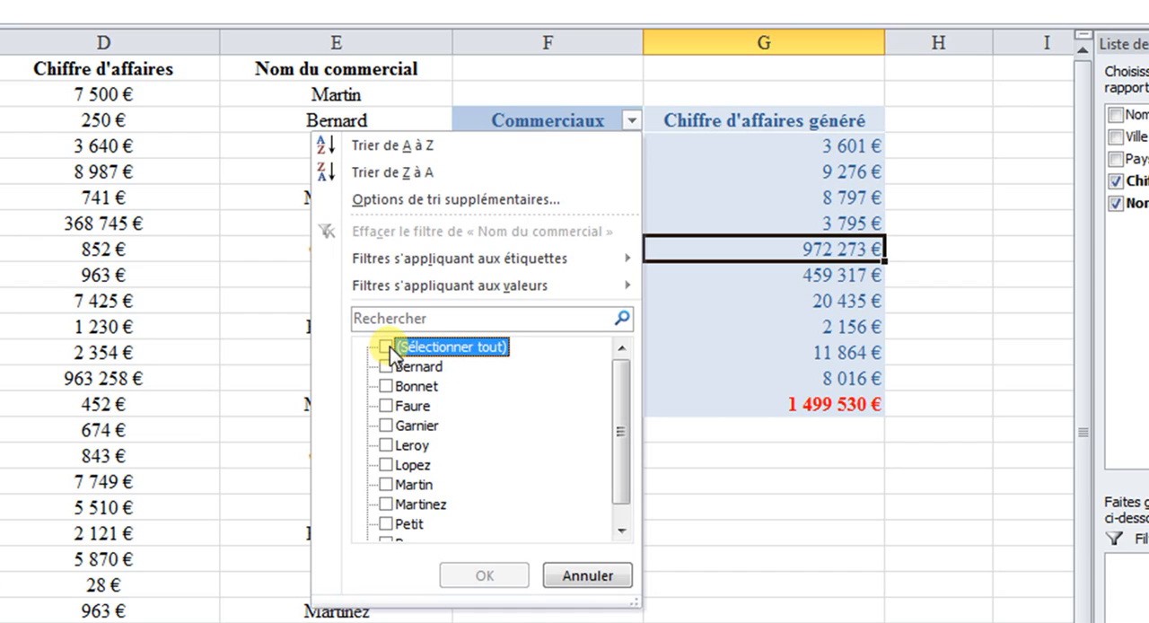
click(385, 346)
click(385, 346)
click(386, 367)
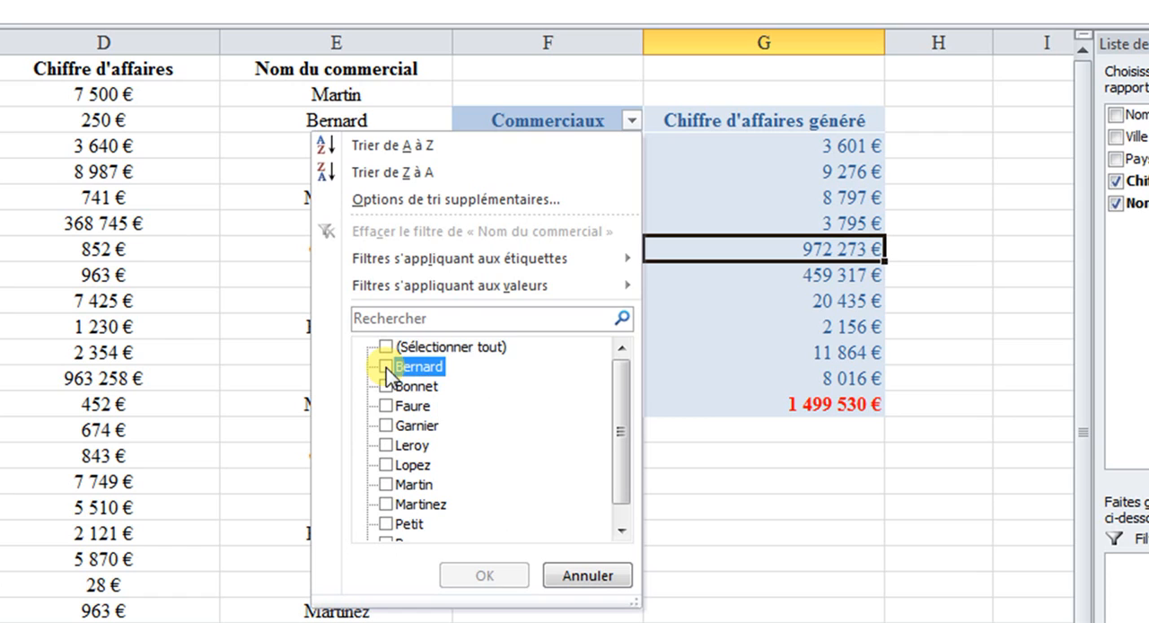
click(387, 504)
click(387, 524)
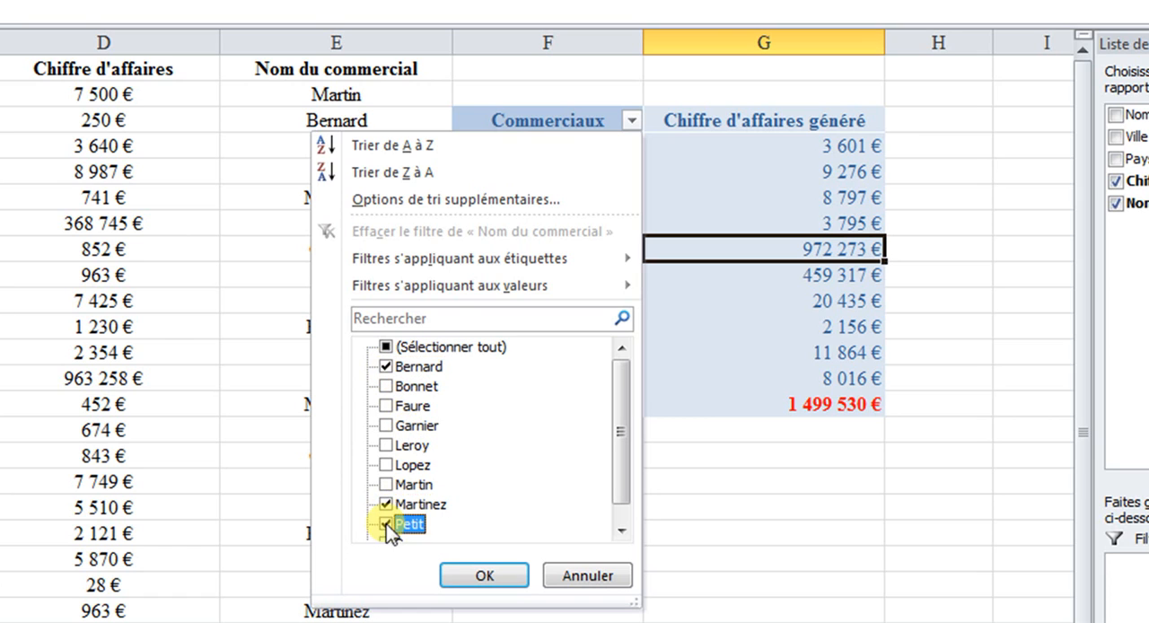
click(484, 575)
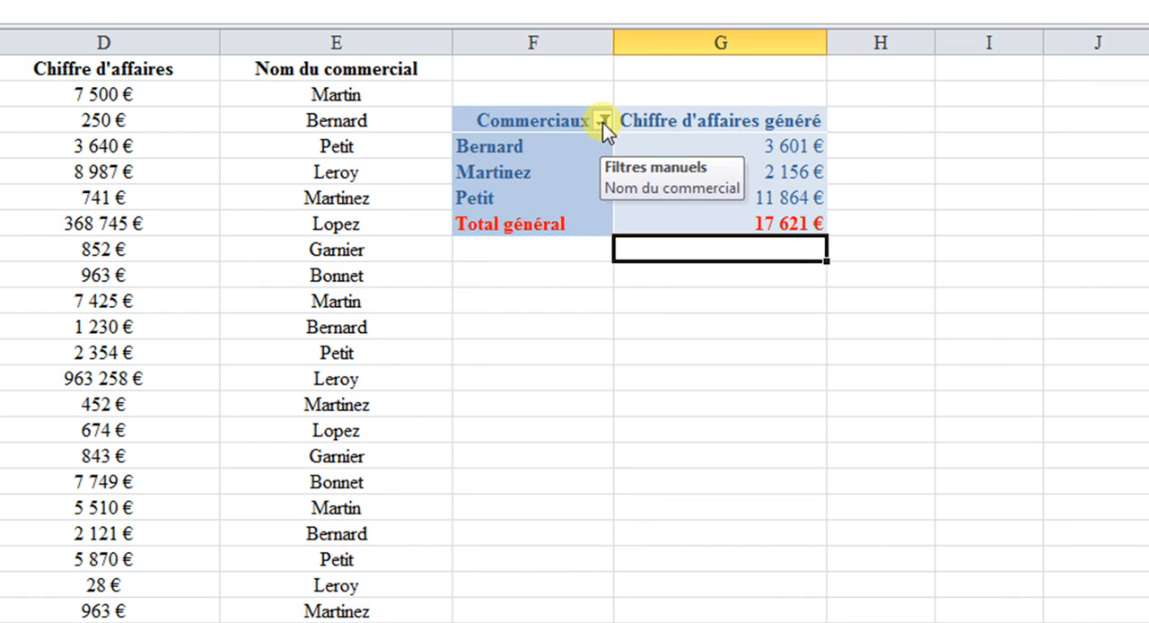
- Clear the Nom du commercial filter, then filter the Commerciaux row labels again to the first, eighth and ninth salespeople
click(602, 122)
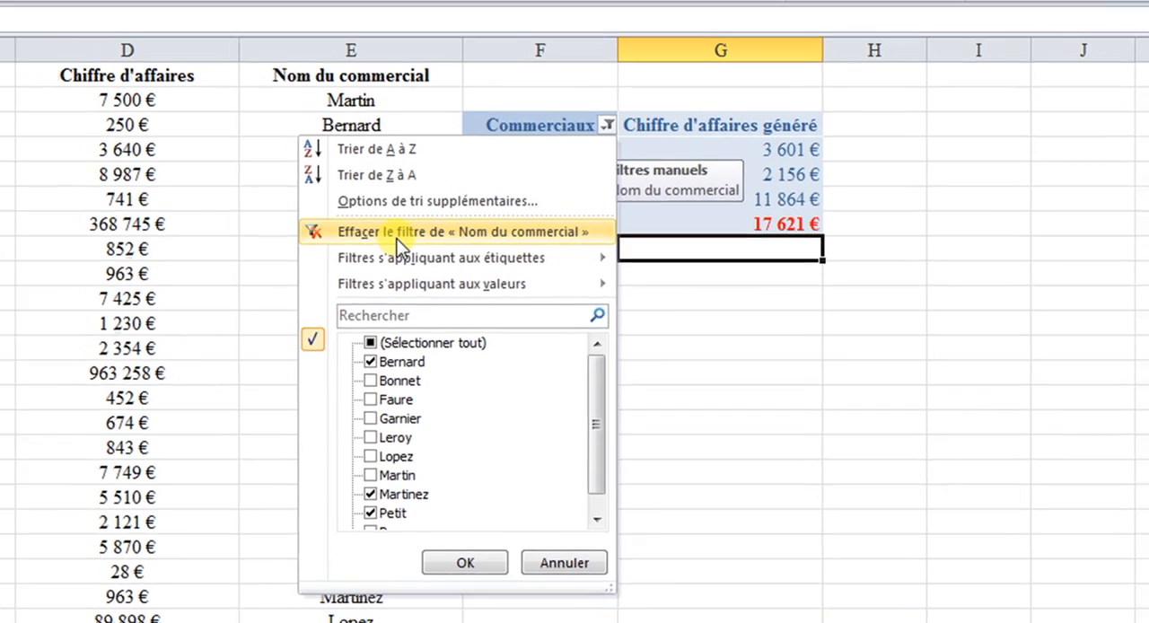
click(383, 238)
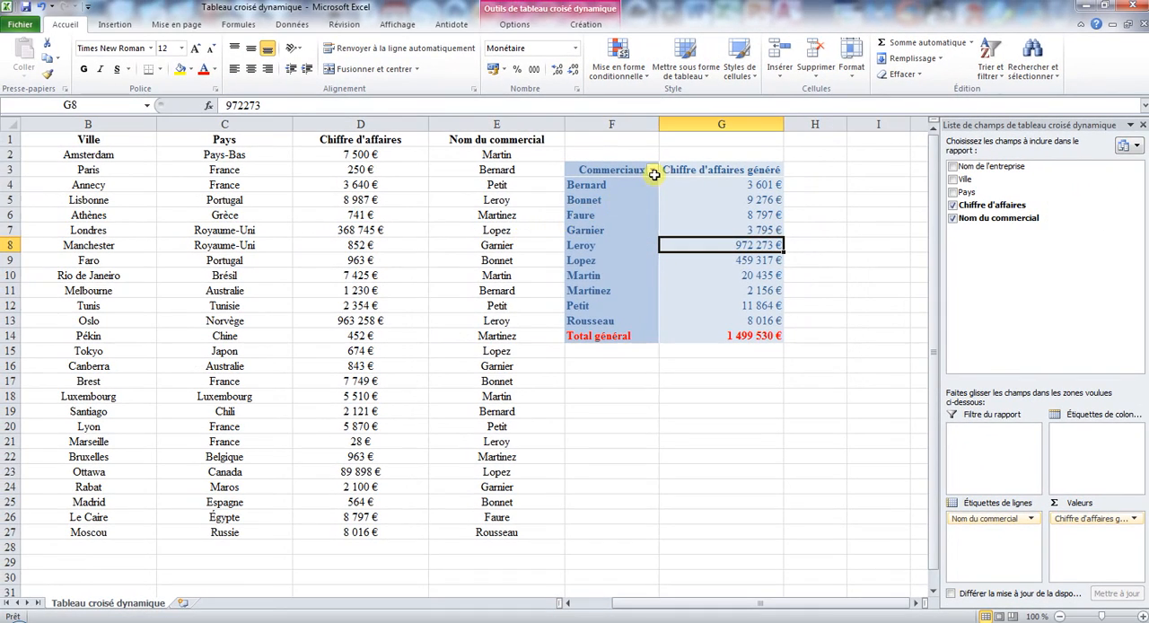
click(652, 171)
click(509, 303)
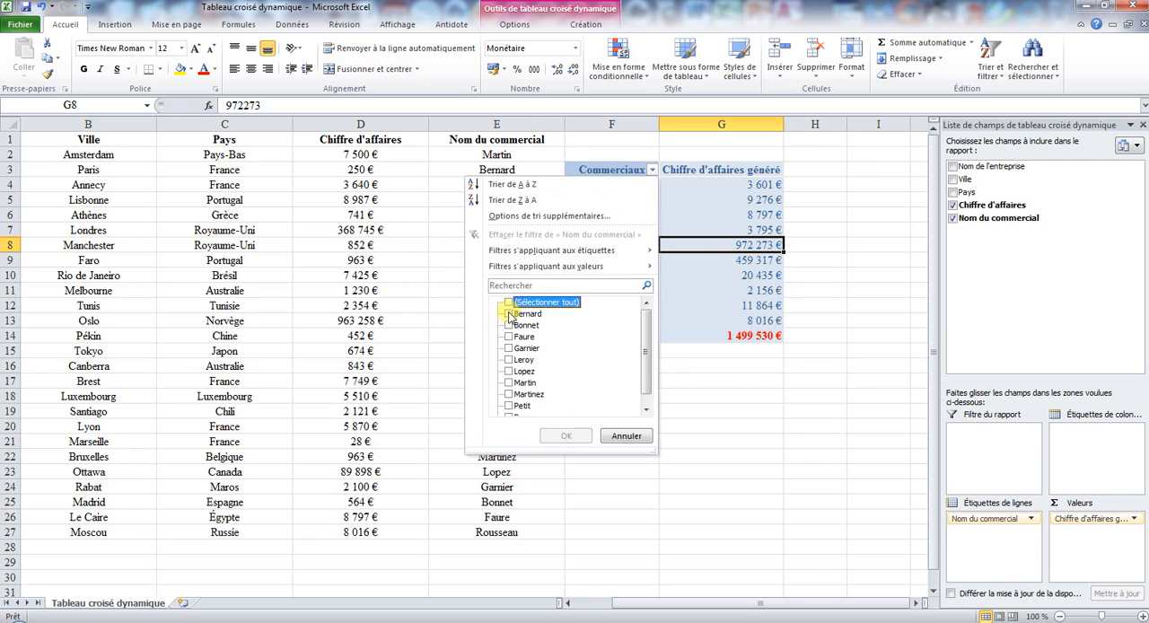
click(509, 314)
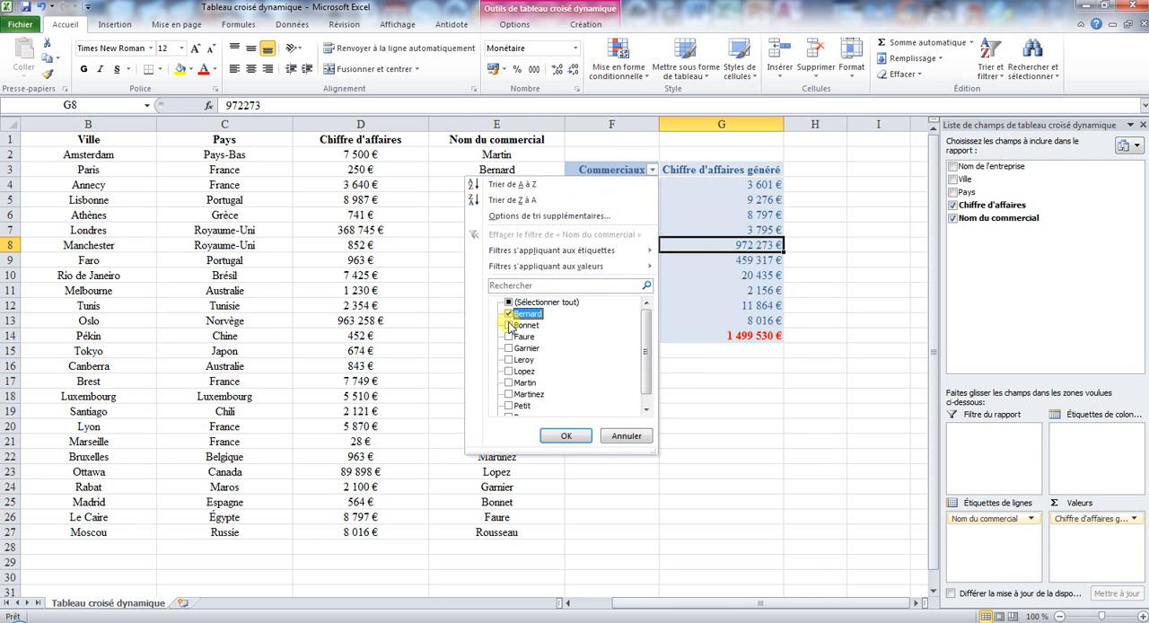
click(509, 394)
click(509, 405)
click(566, 435)
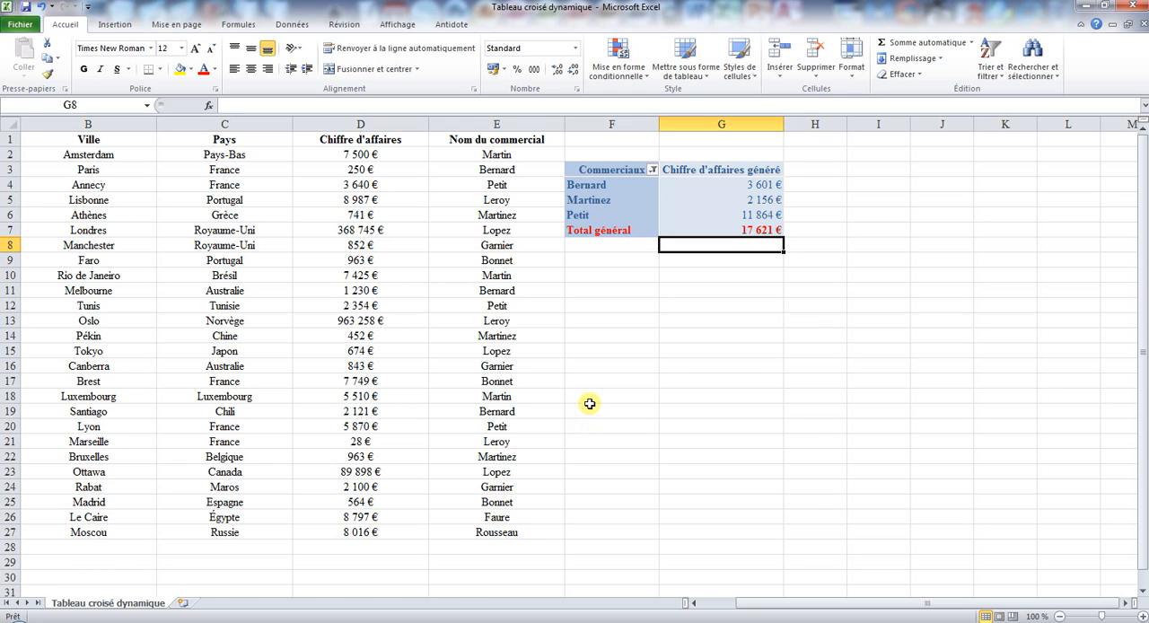
- Clear the filter on the Nom du commercial field from the pivot table's field list
click(621, 186)
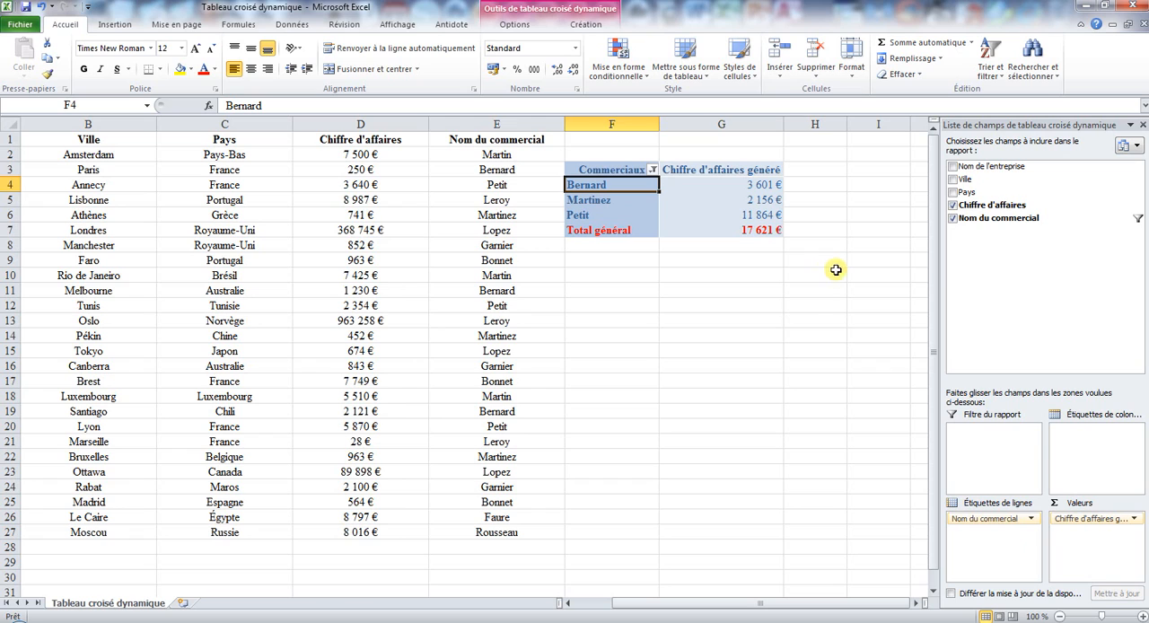
click(1135, 220)
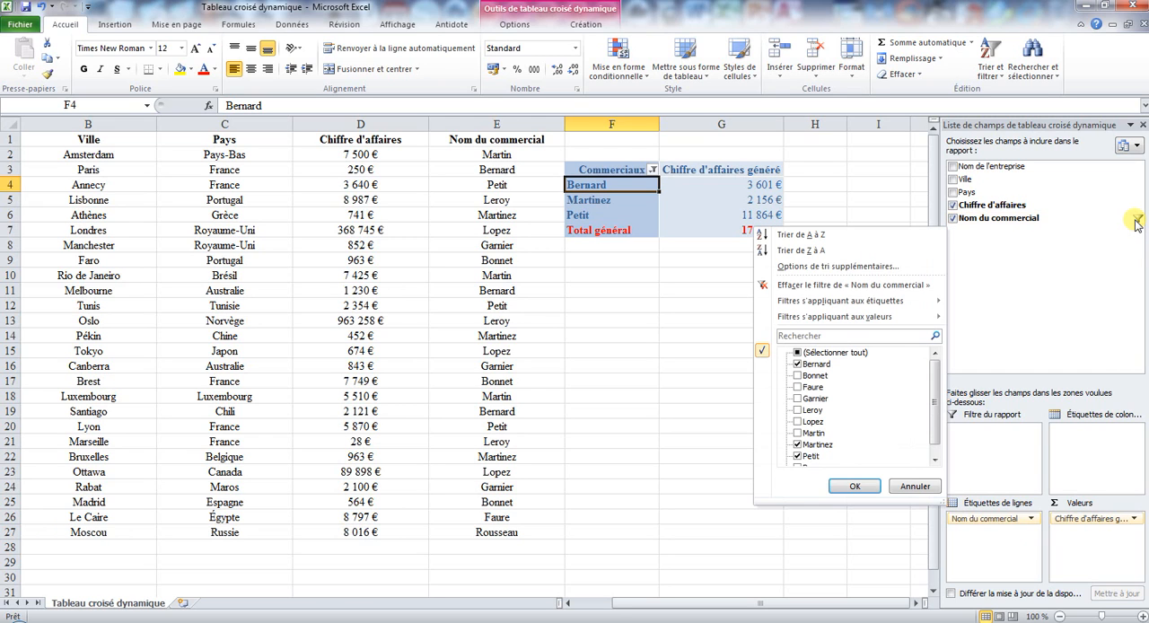
click(841, 286)
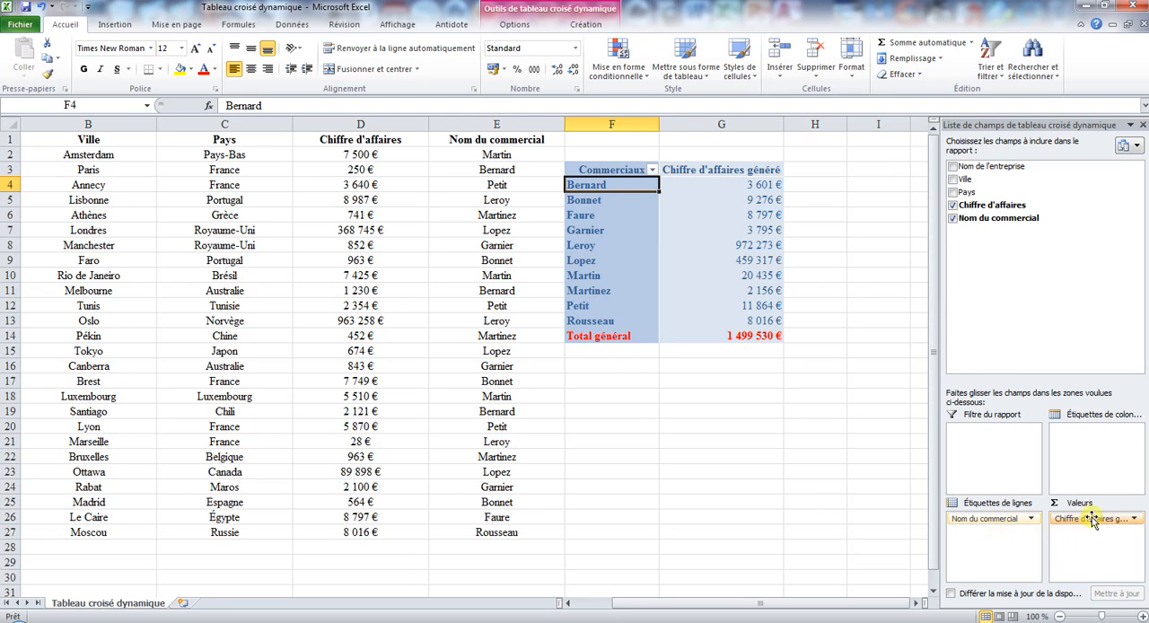
- Replace Chiffre d'affaires généré with Nom de l'entreprise as the pivot table's values field
drag(1098, 518, 1041, 261)
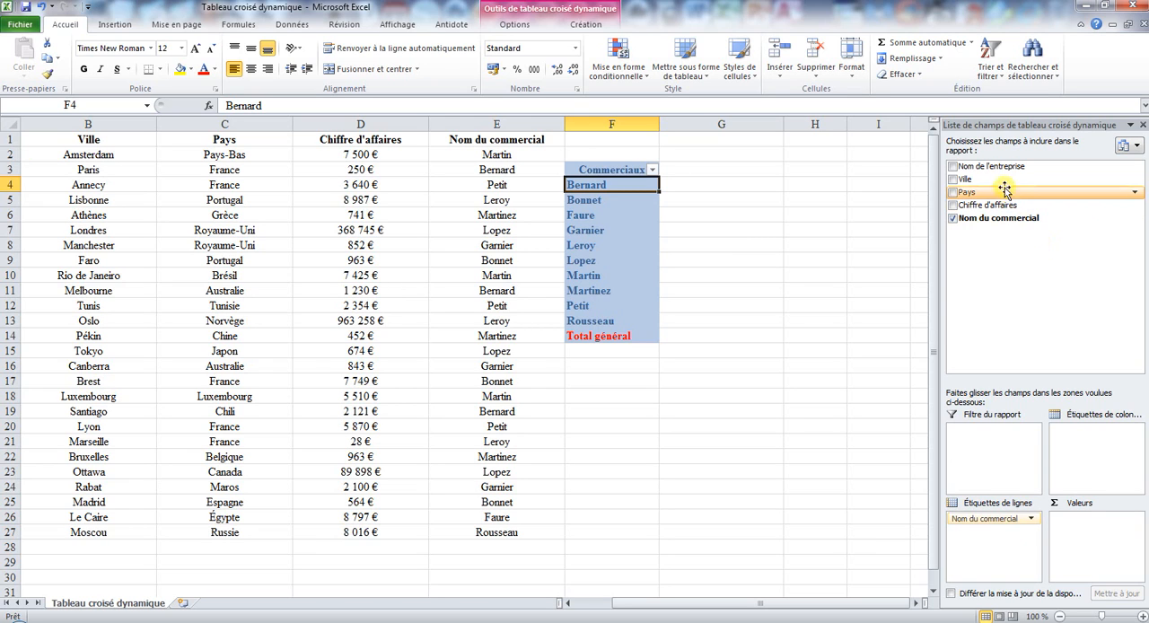
drag(996, 167, 1118, 551)
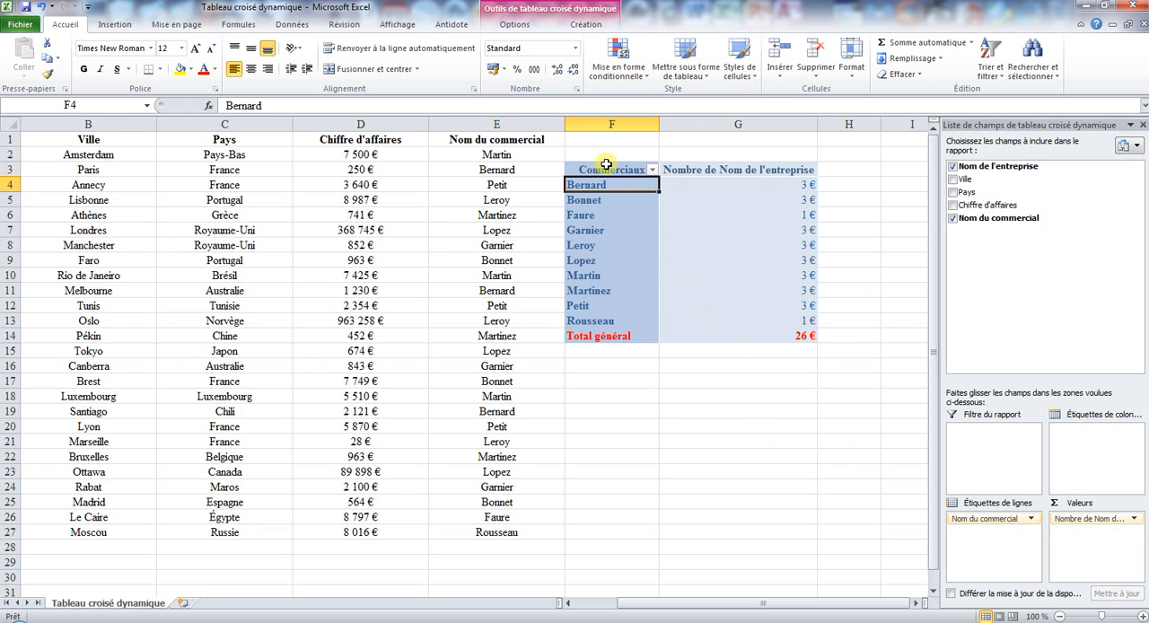
- Format the pivot table's values and grand total in G4:G14 as Nombre with 0 decimals and a thousands separator
mouse_move(800, 315)
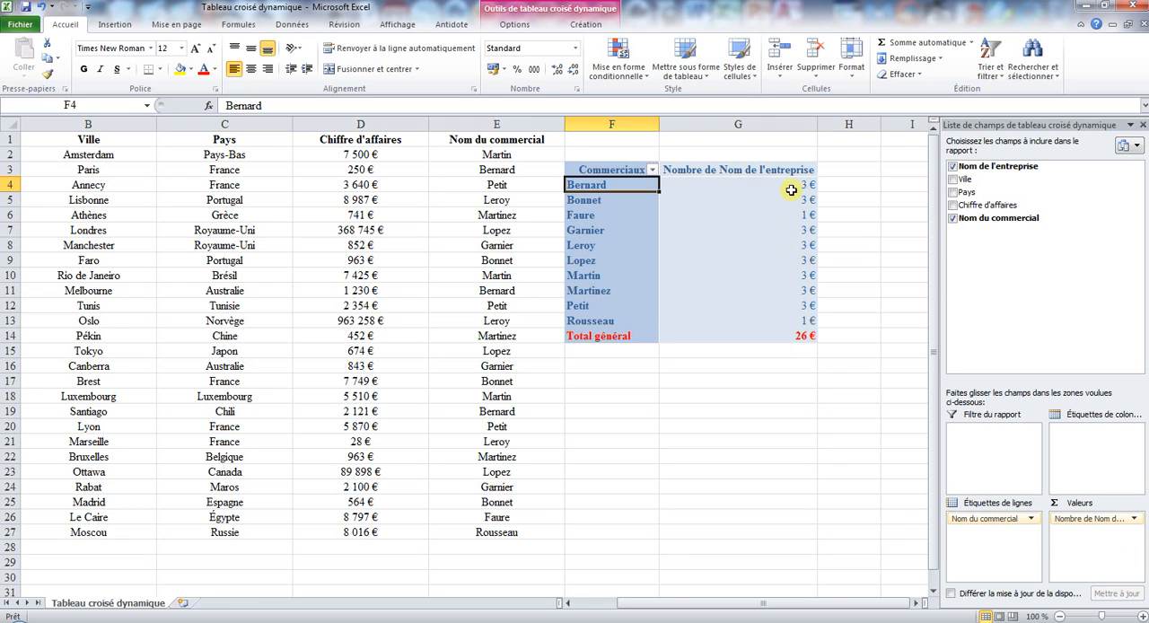
drag(791, 185, 790, 278)
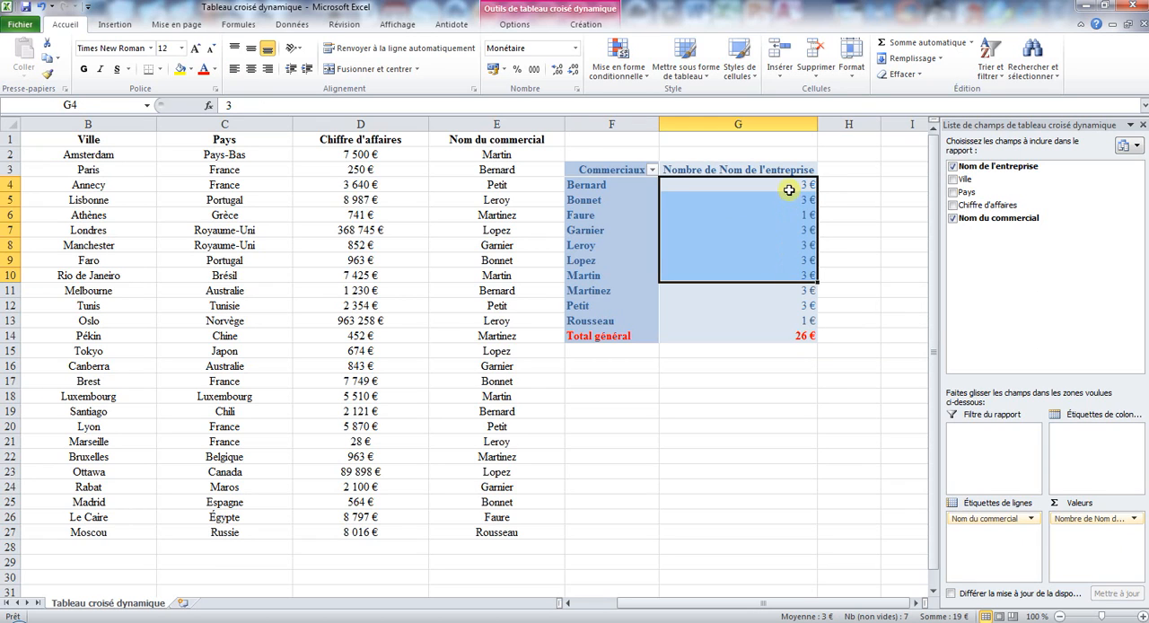
drag(790, 189, 784, 335)
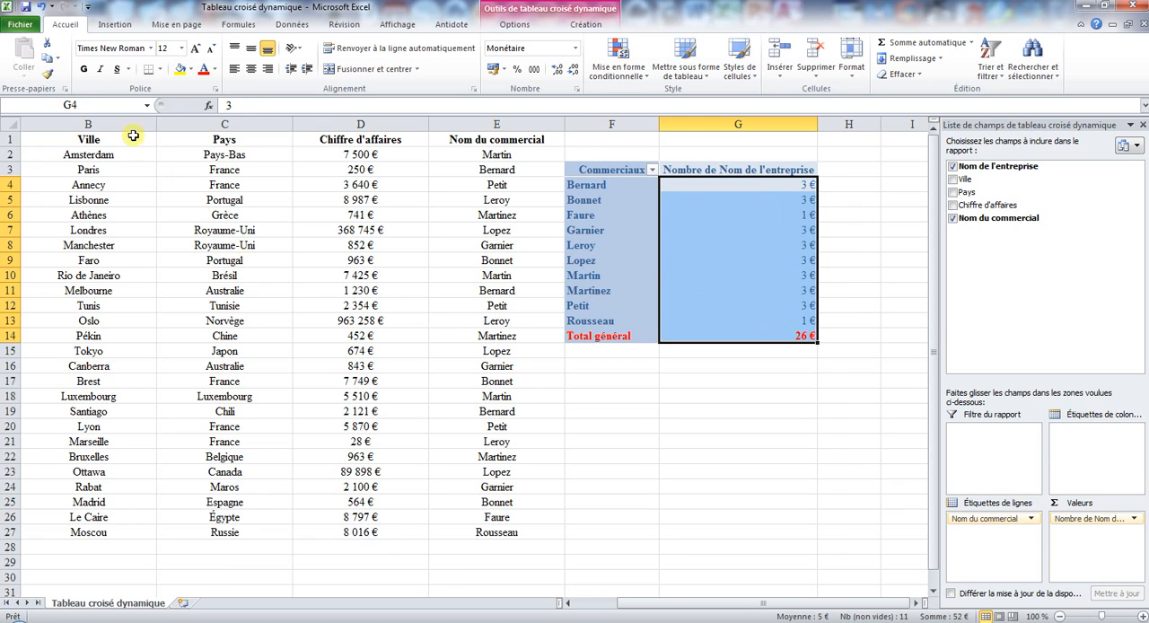
click(577, 88)
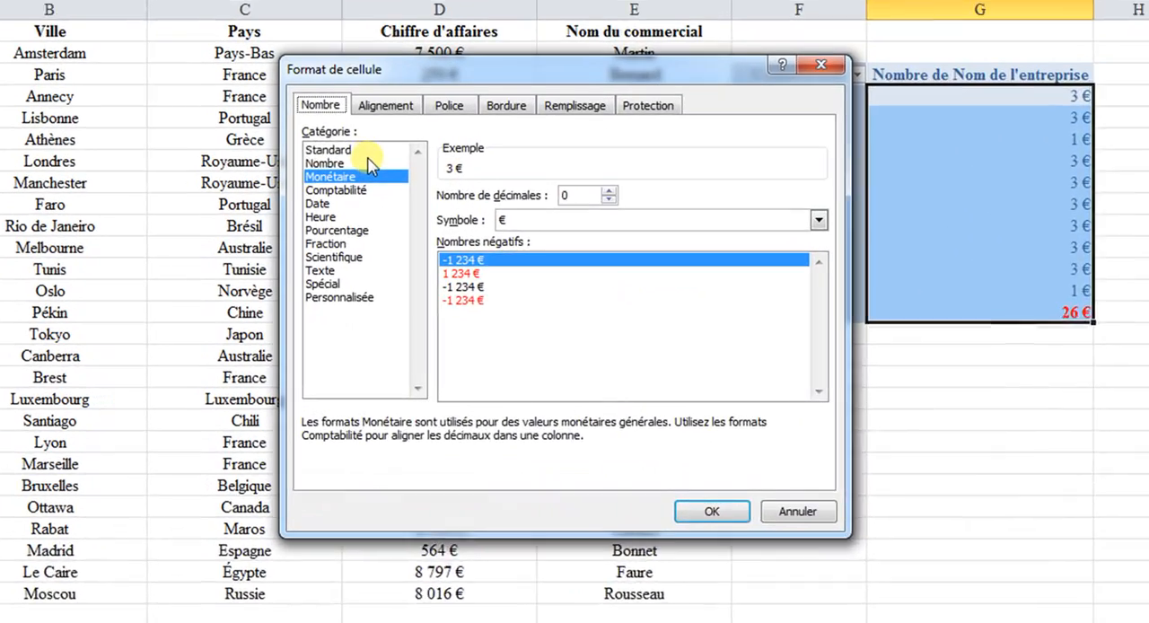
click(371, 165)
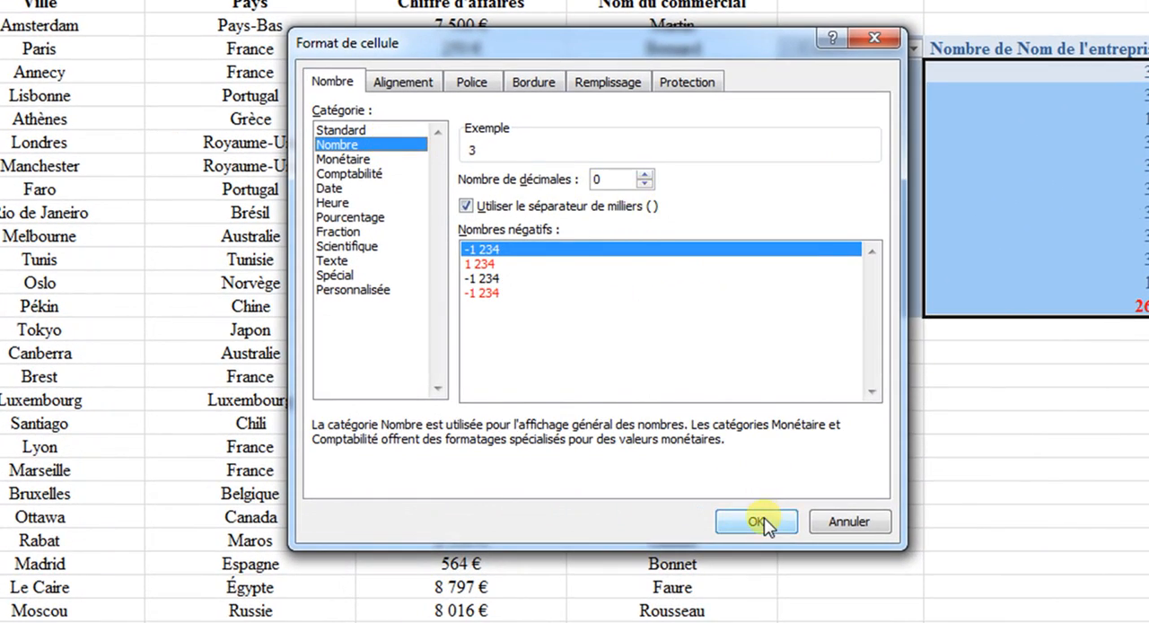
click(759, 523)
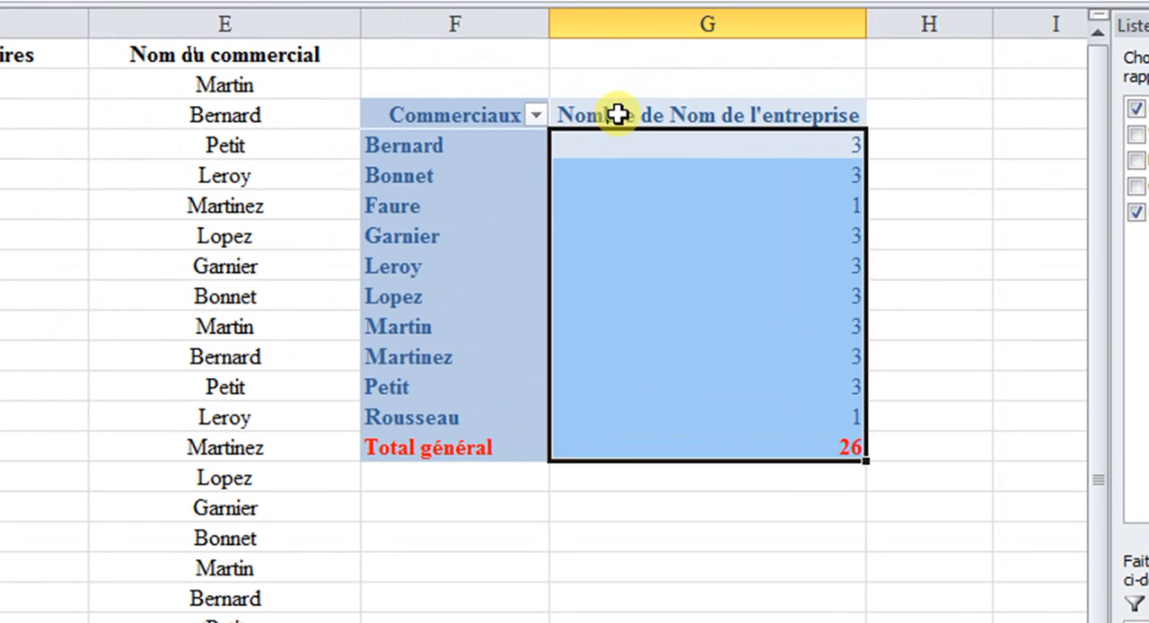
- Rename the pivot table's values header in G3 as "Nombre d'entreprises gérées"
click(617, 114)
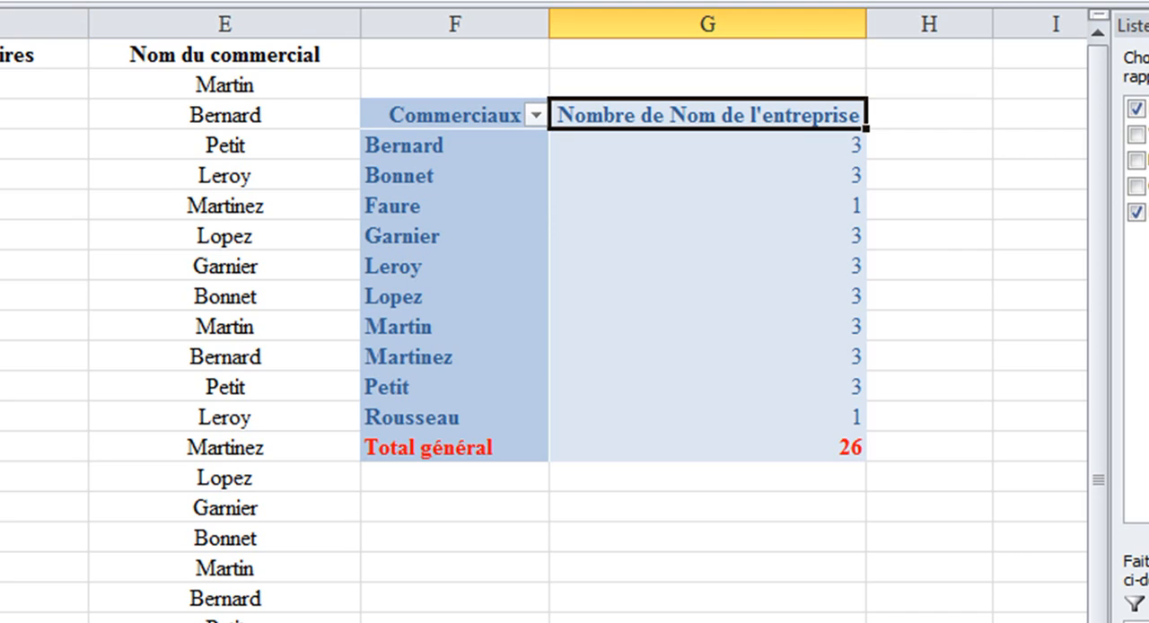
text(Nombre d')
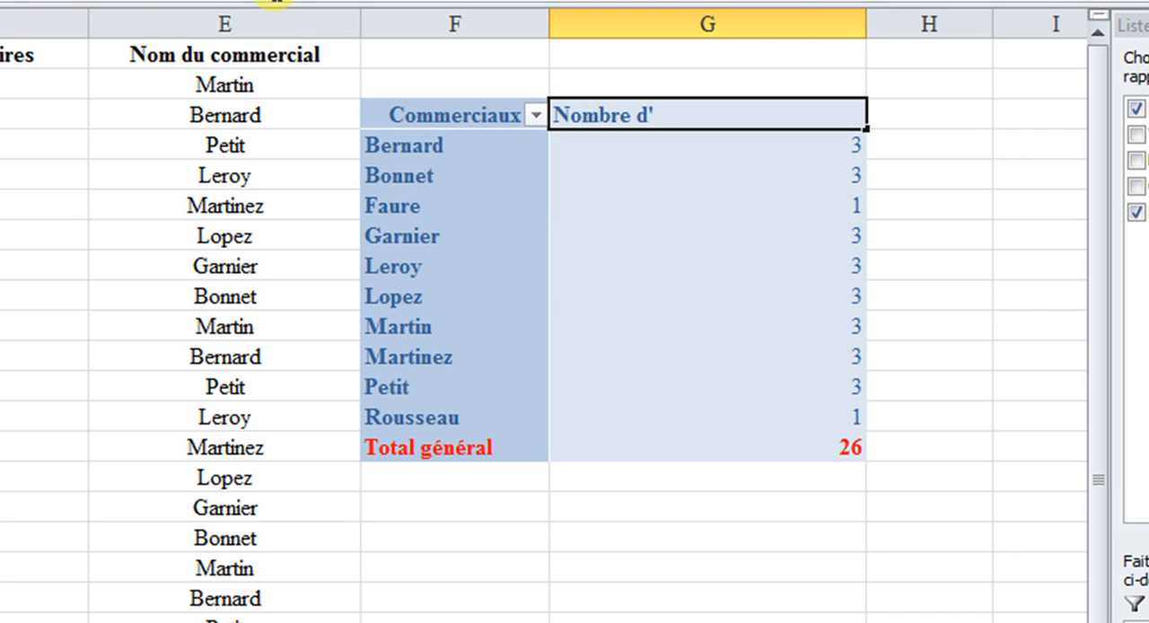
text(entreprise)
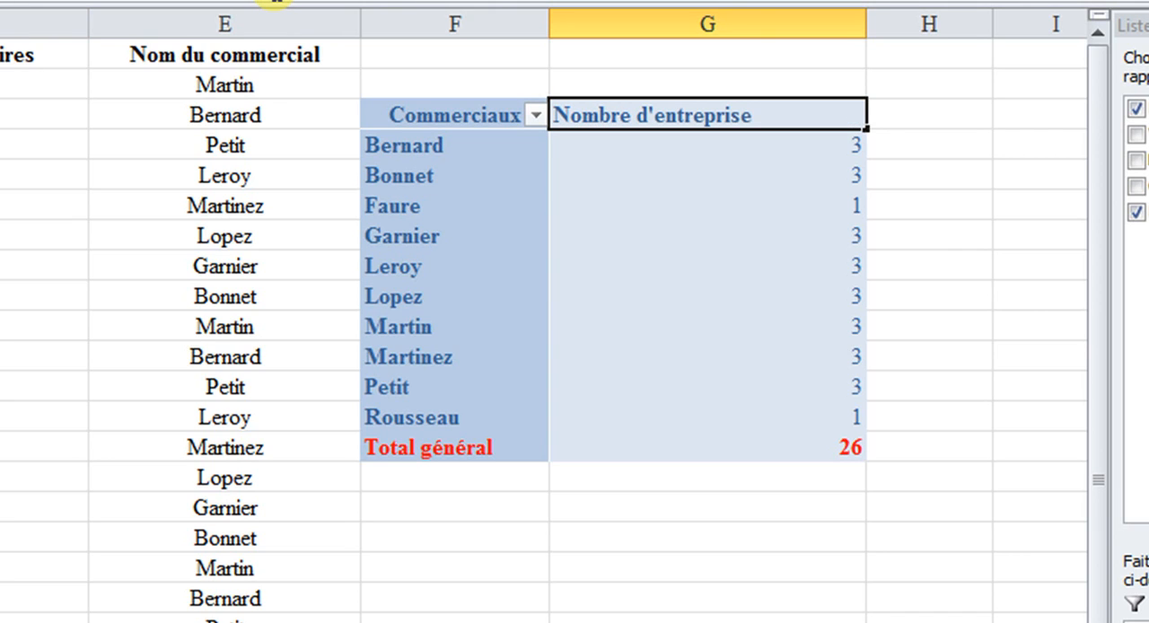
text(s gérées)
key(Return)
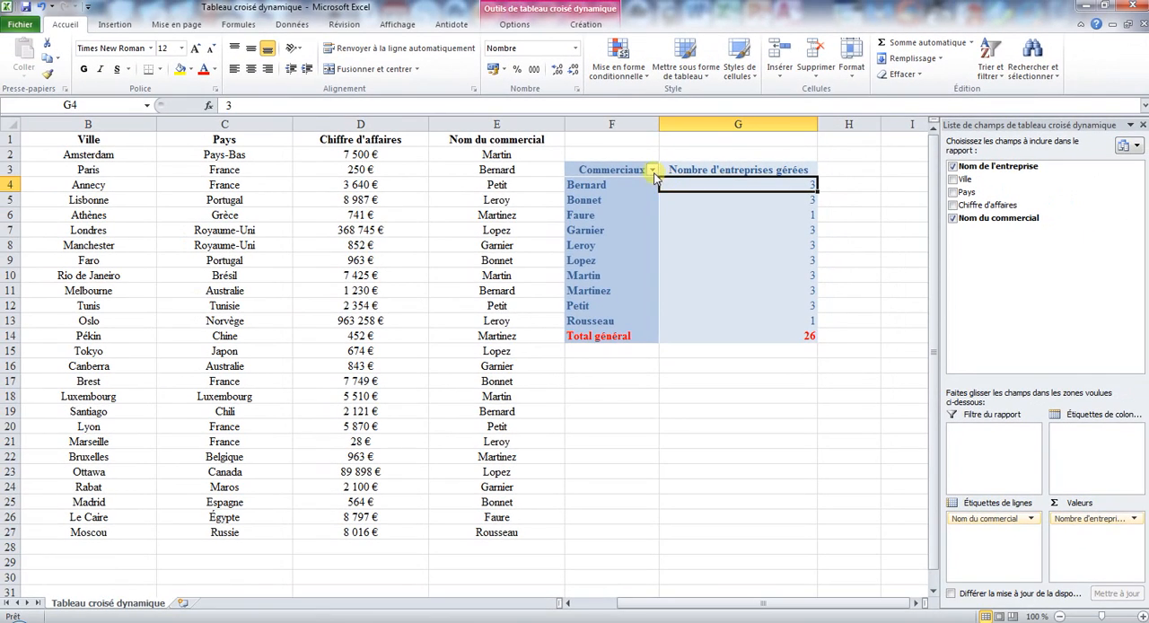
click(536, 115)
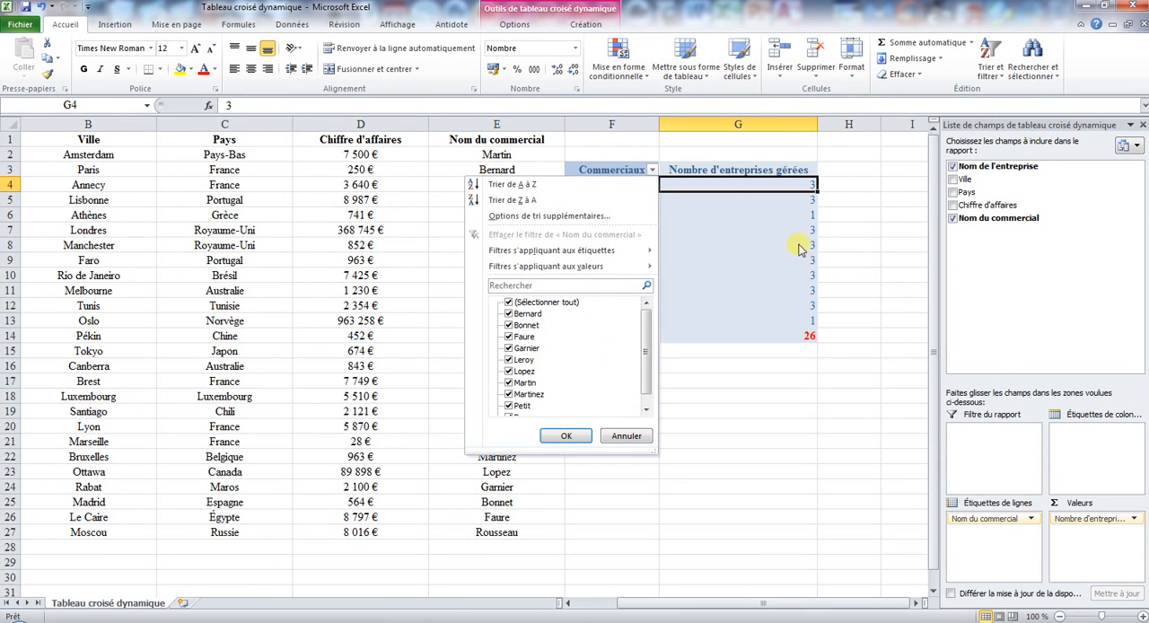
click(791, 218)
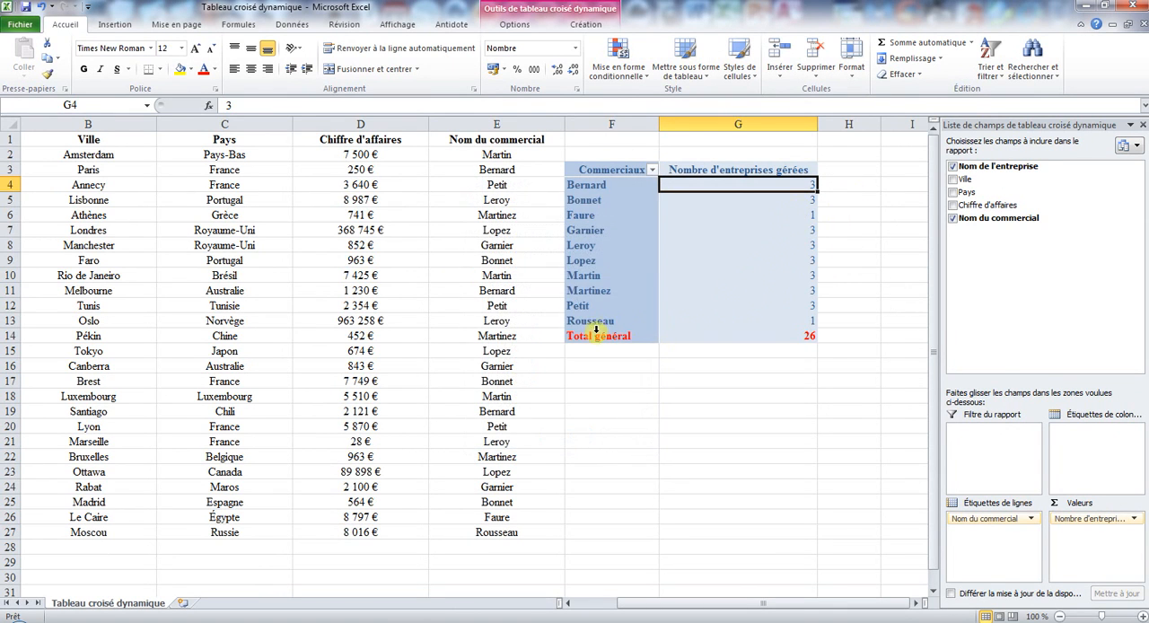
drag(597, 333, 754, 333)
click(603, 169)
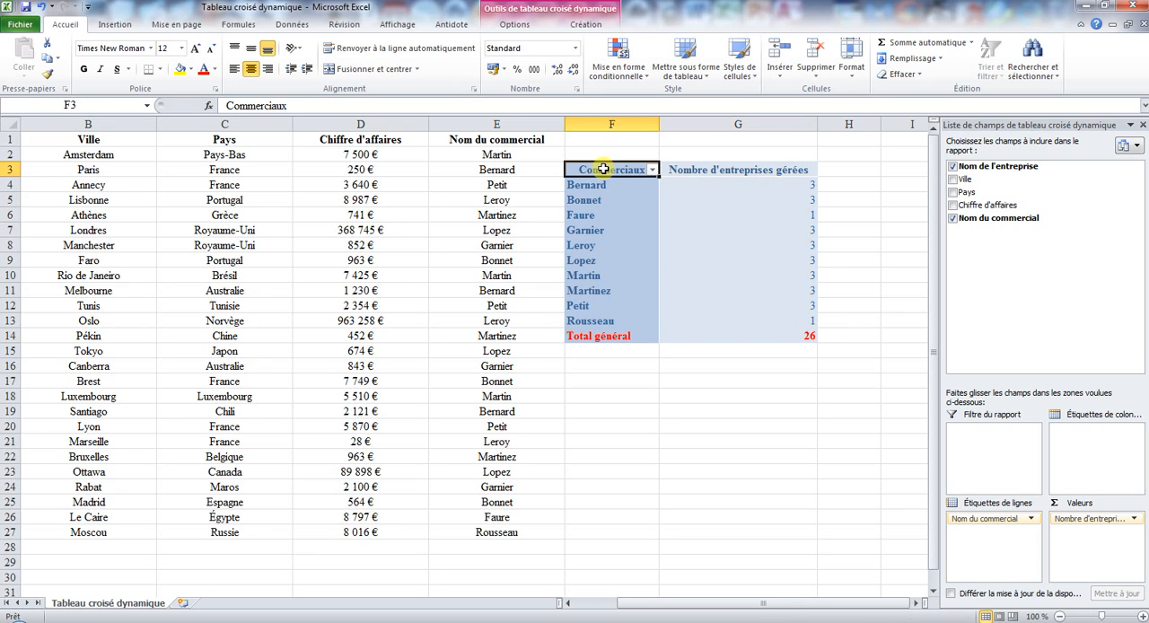
- Add Pays as the pivot table's report filter and remove Nom du commercial from the row labels
mouse_move(689, 306)
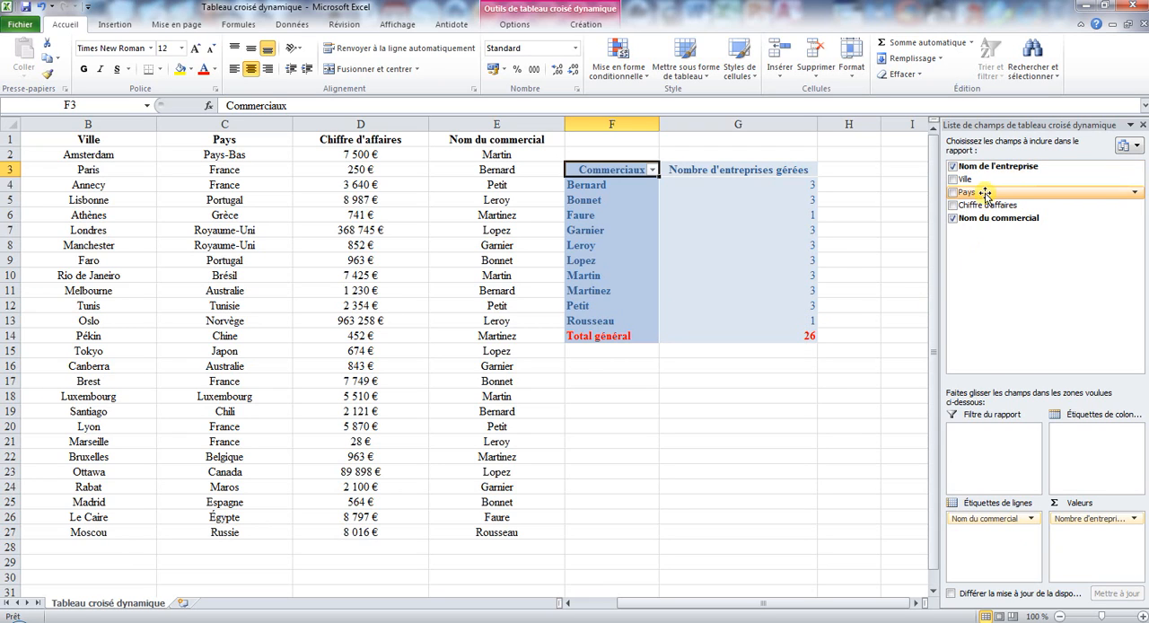
drag(984, 193, 996, 449)
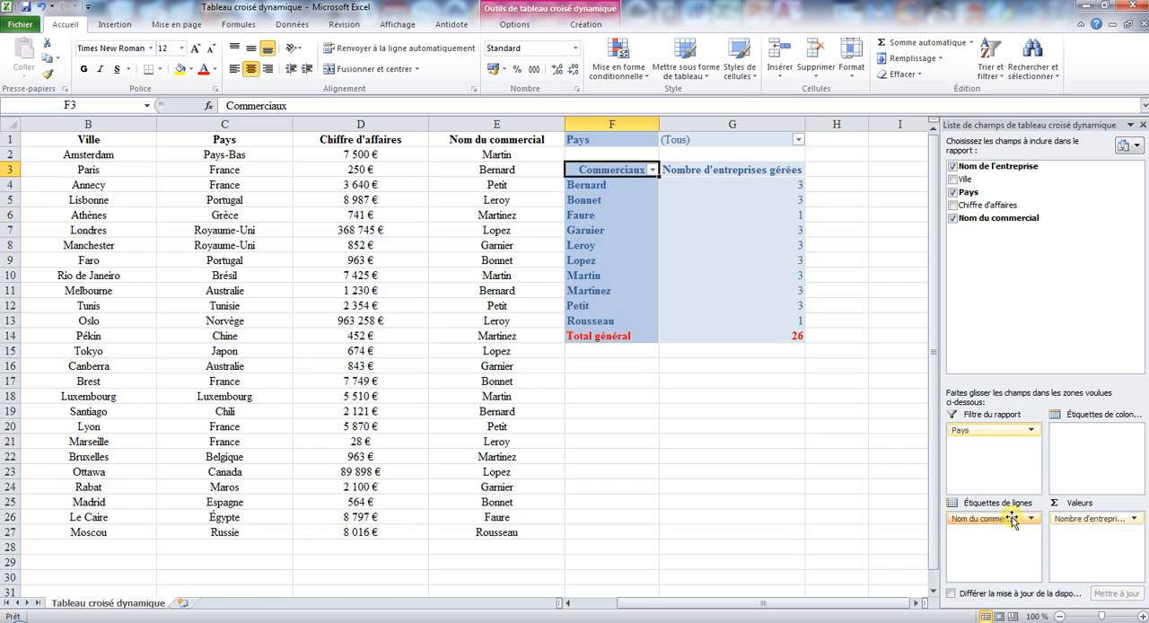
drag(1005, 521, 1028, 257)
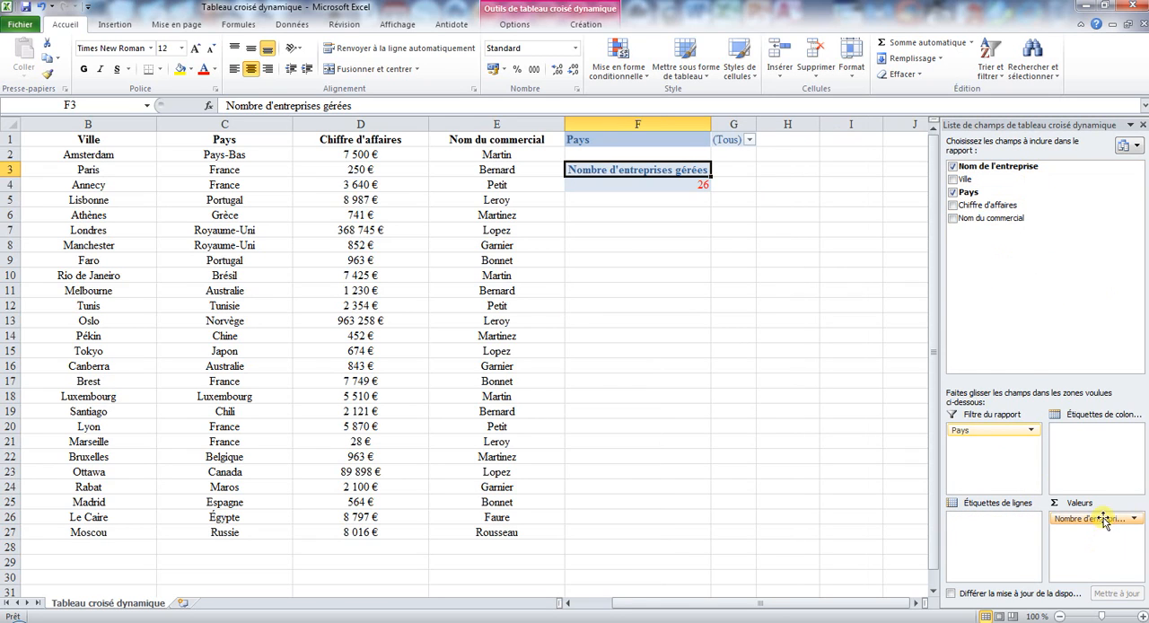
- Move Nom de l'entreprise from the values to the row labels and add Chiffre d'affaires as the values field
drag(1102, 520, 1004, 534)
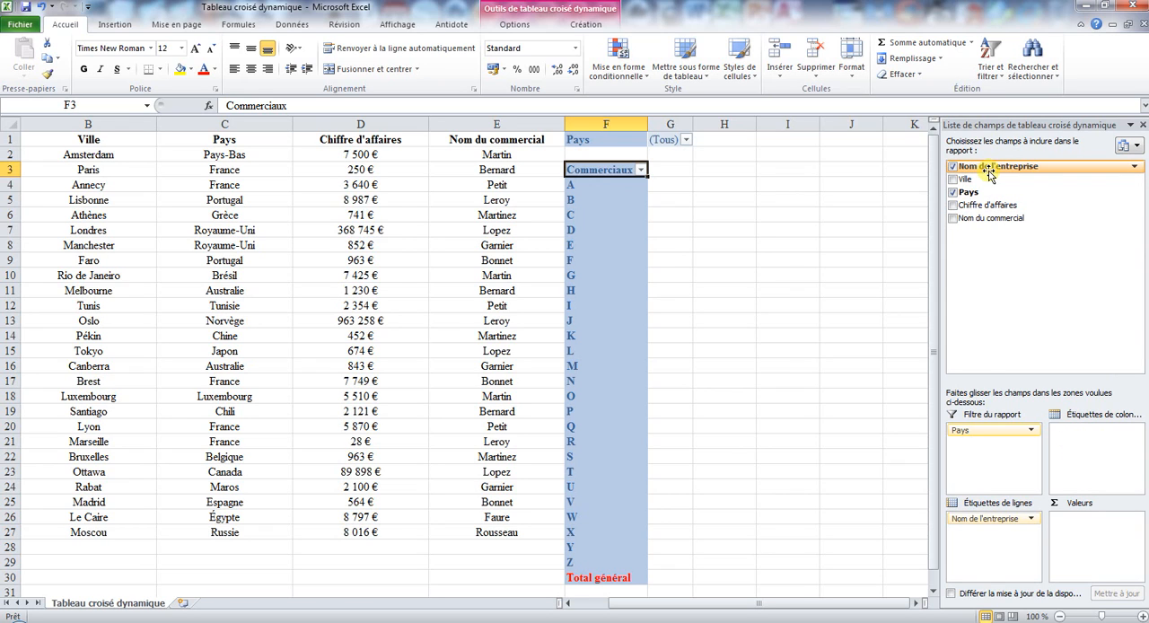
drag(987, 206, 1082, 554)
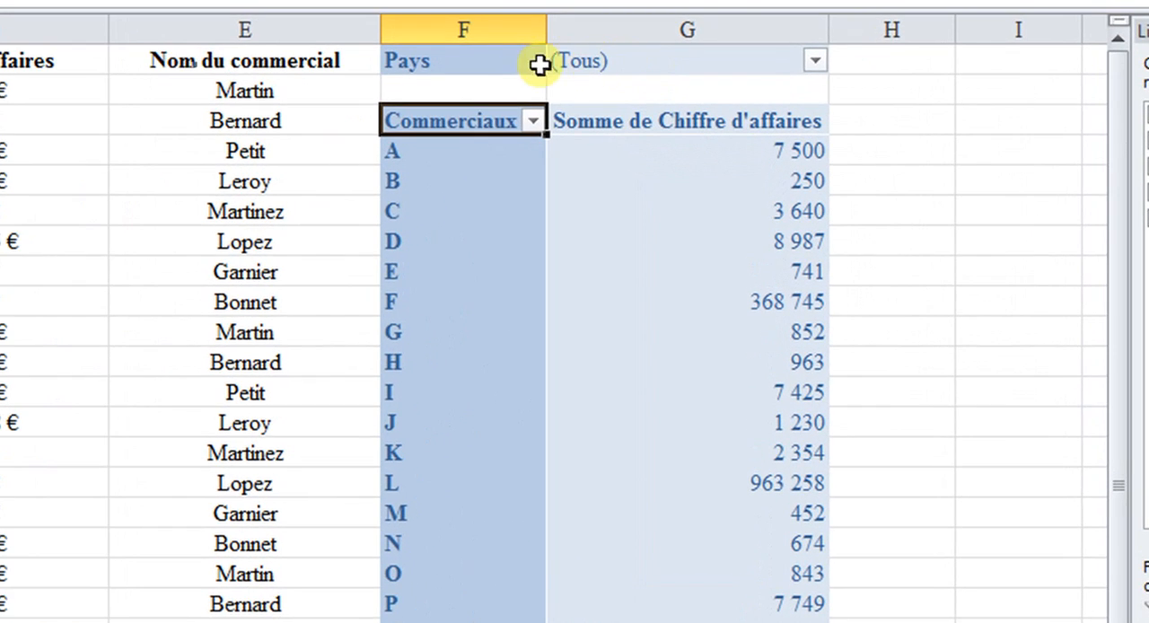
- Filter the pivot table's Pays field to Australie and Chine, and check the matching rows in the source table
click(817, 62)
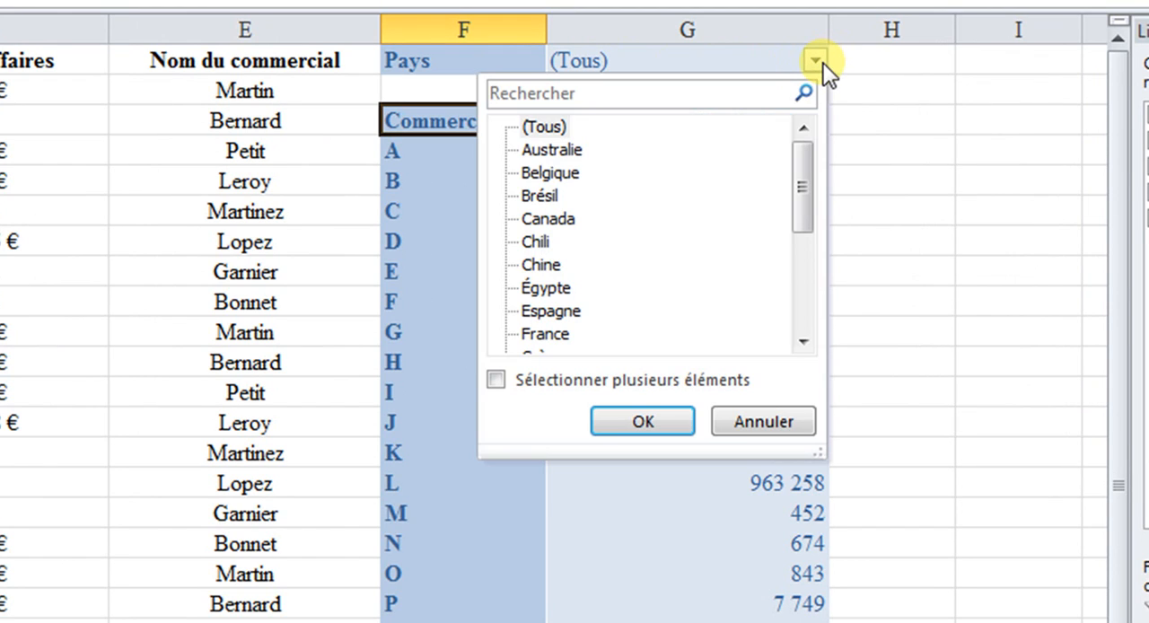
click(559, 386)
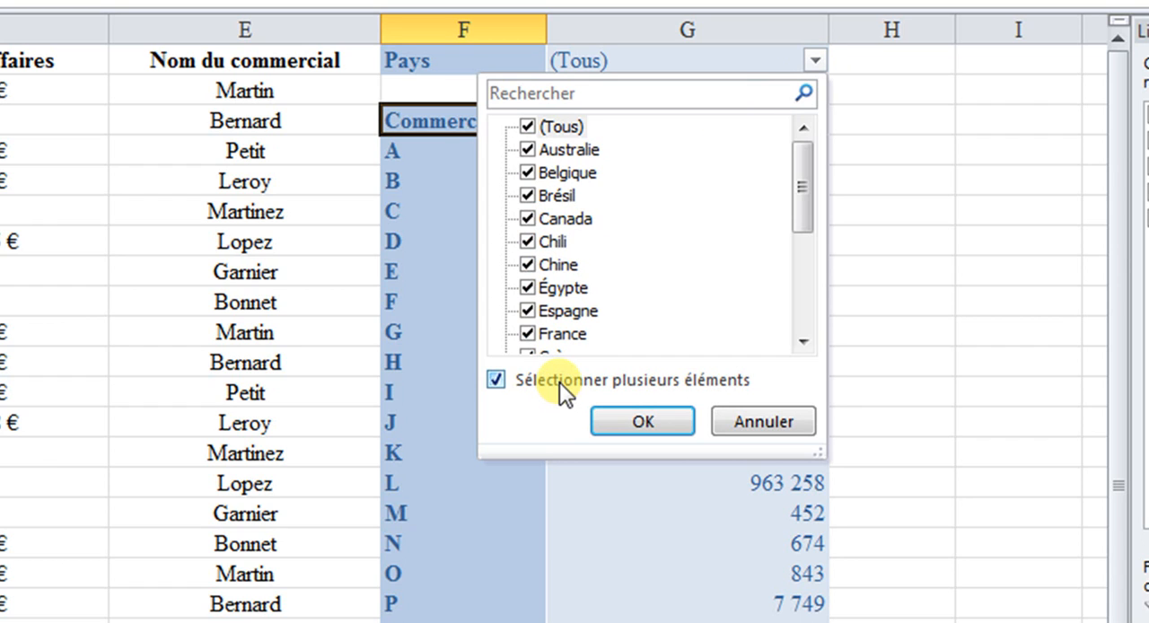
click(527, 128)
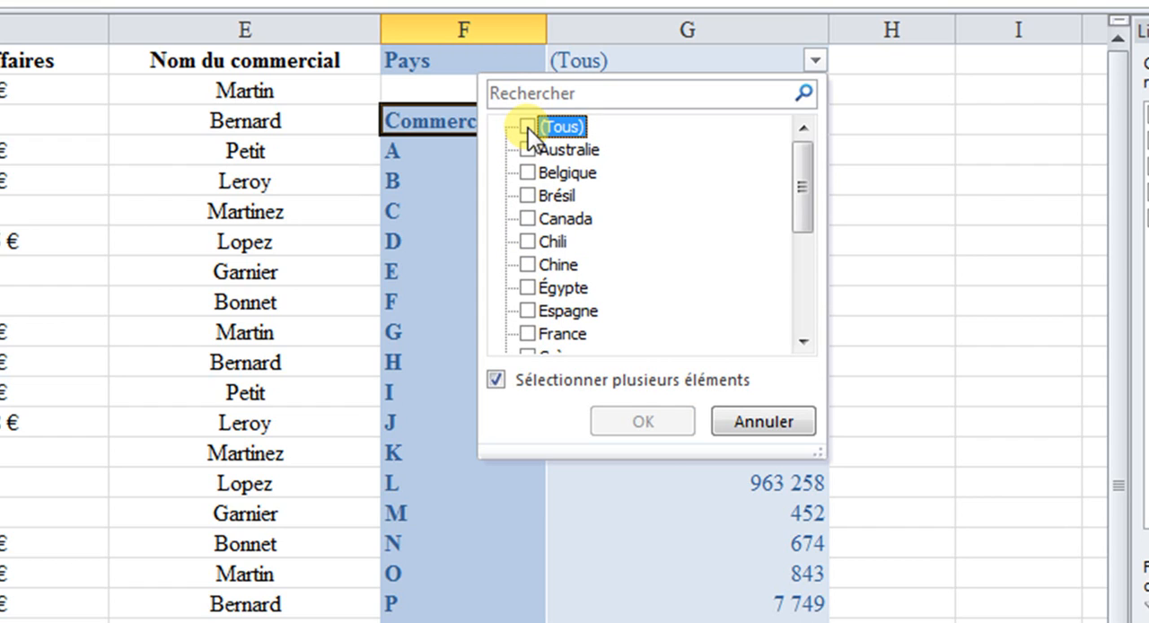
click(527, 149)
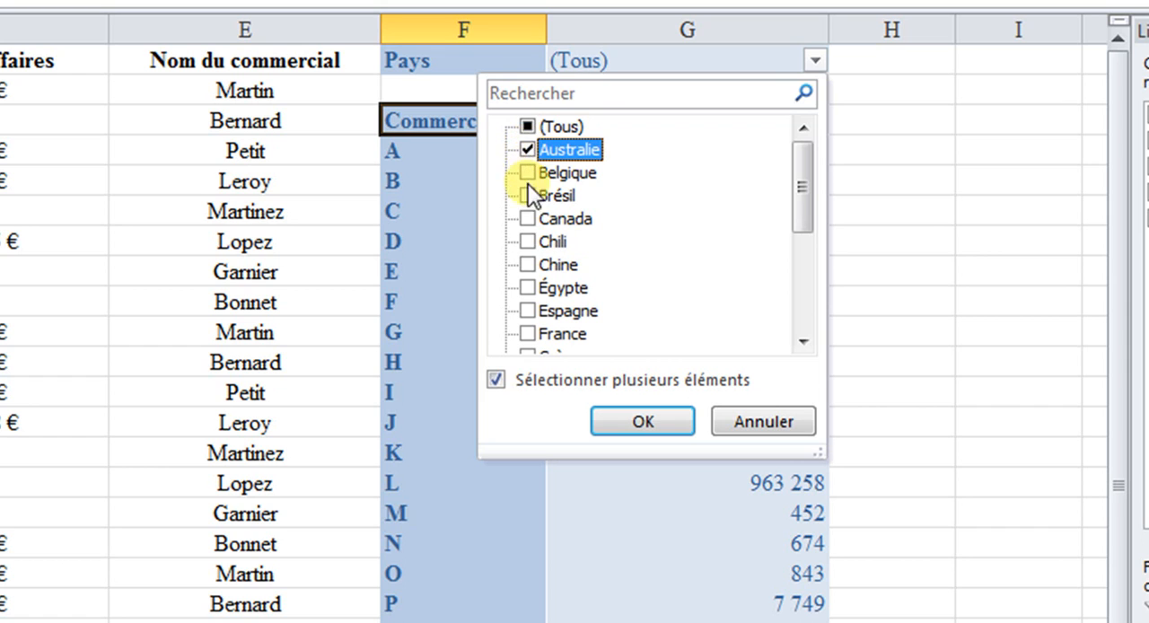
click(527, 263)
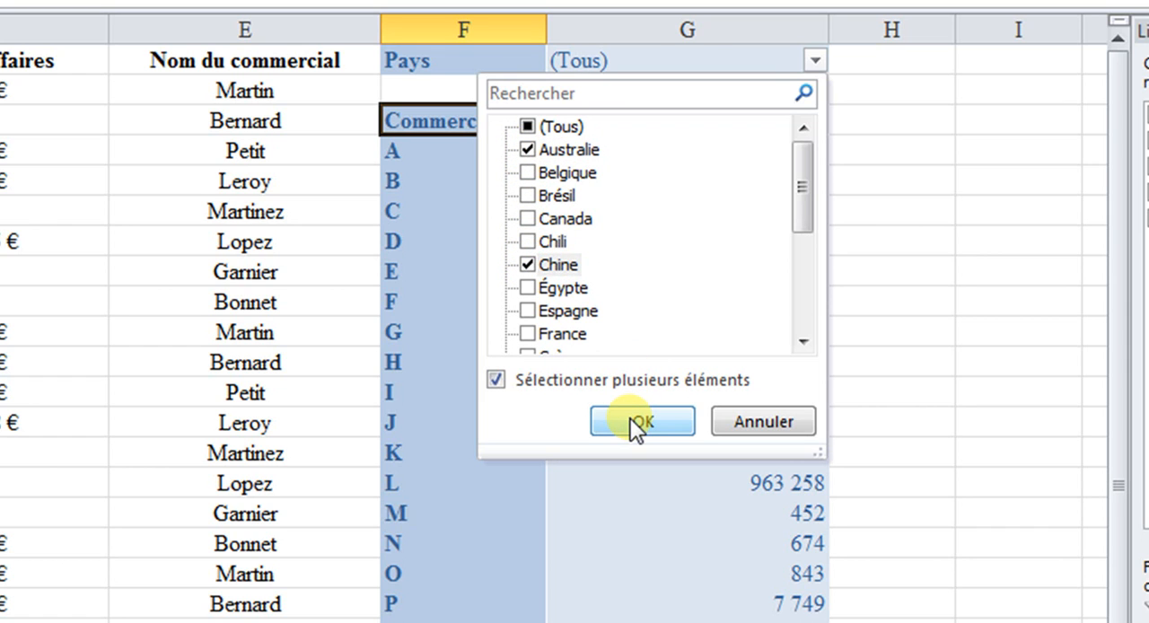
click(639, 421)
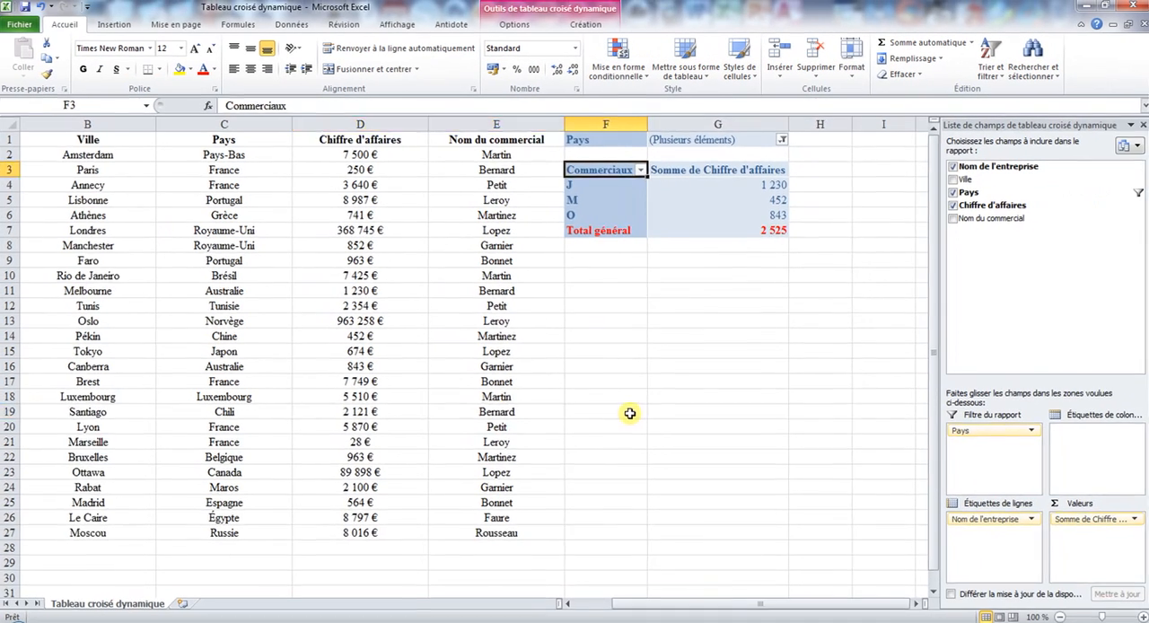
drag(741, 411, 27, 408)
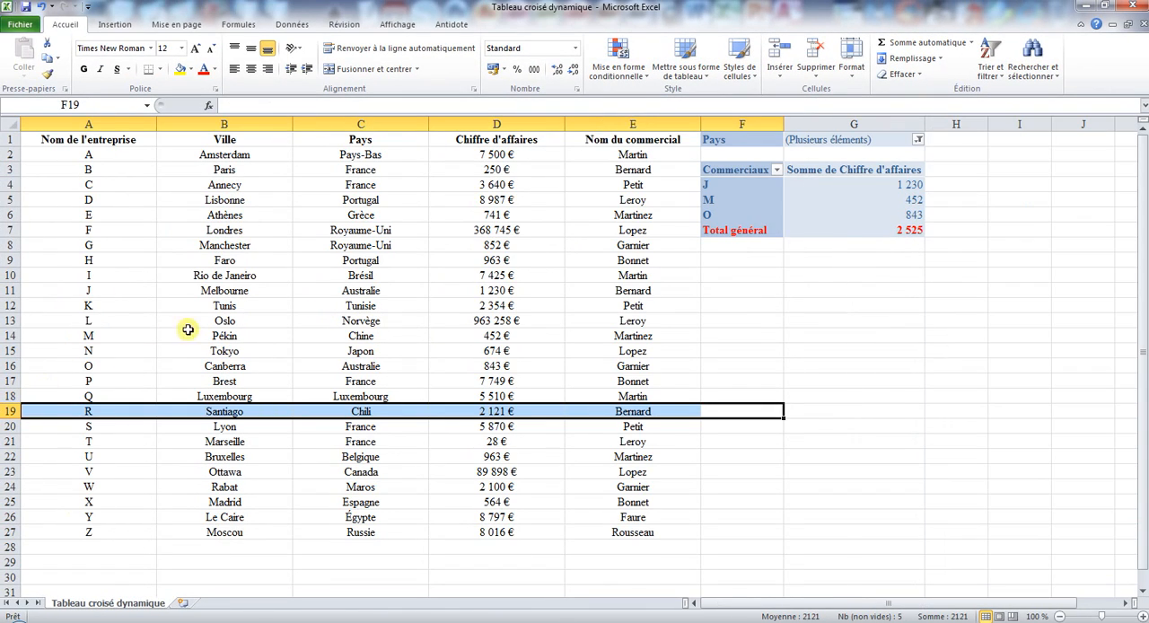
click(110, 291)
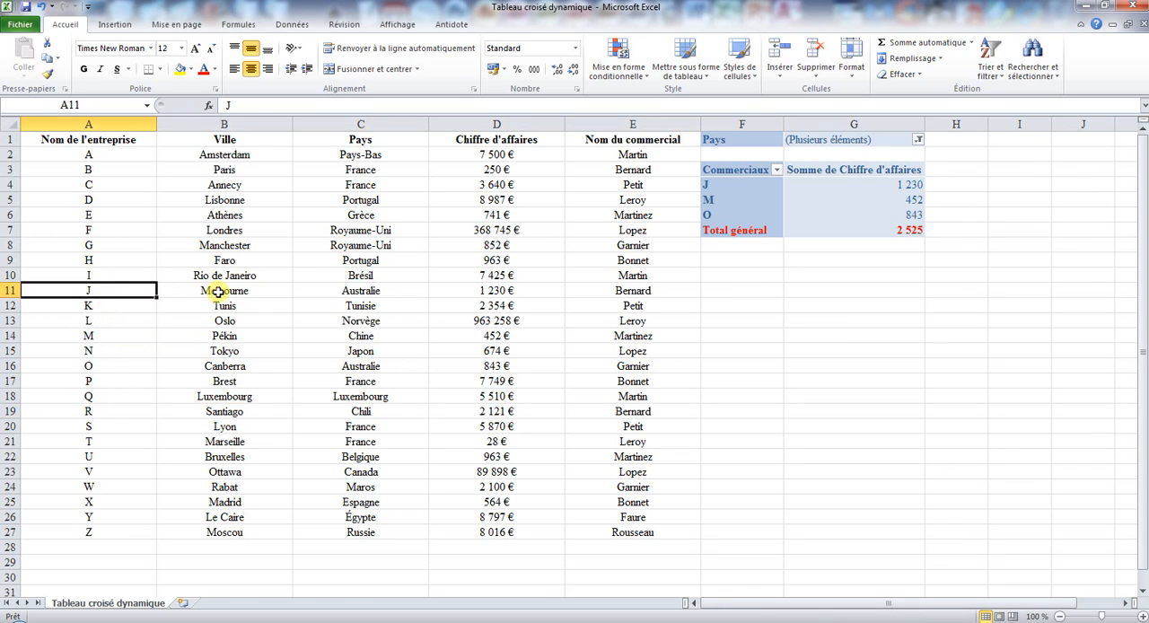
click(383, 290)
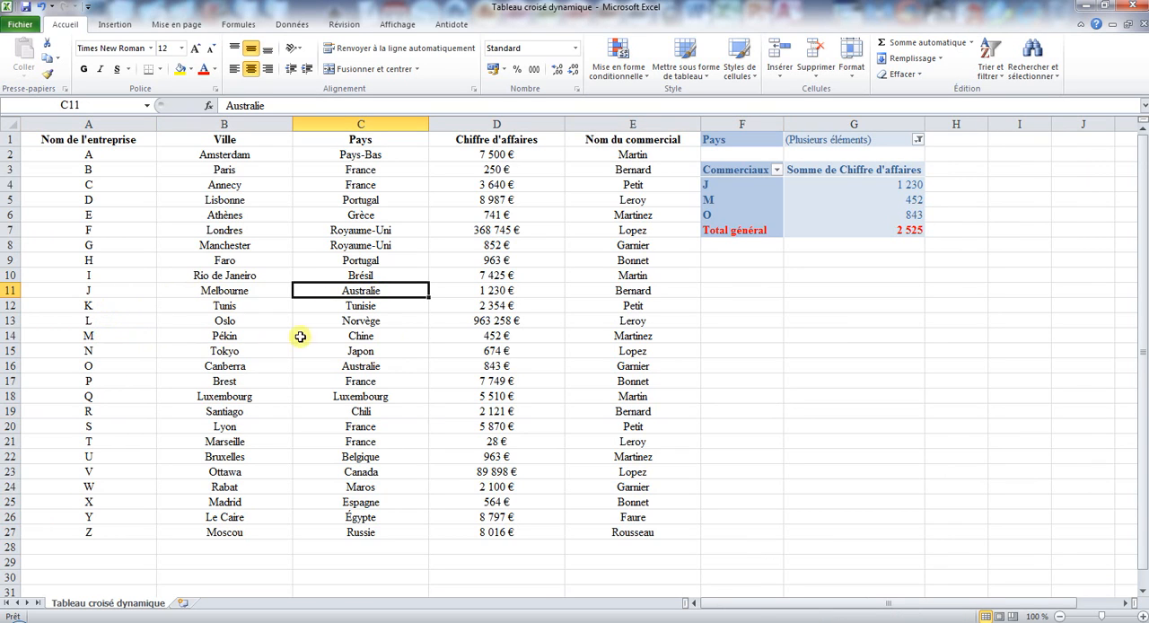
click(404, 337)
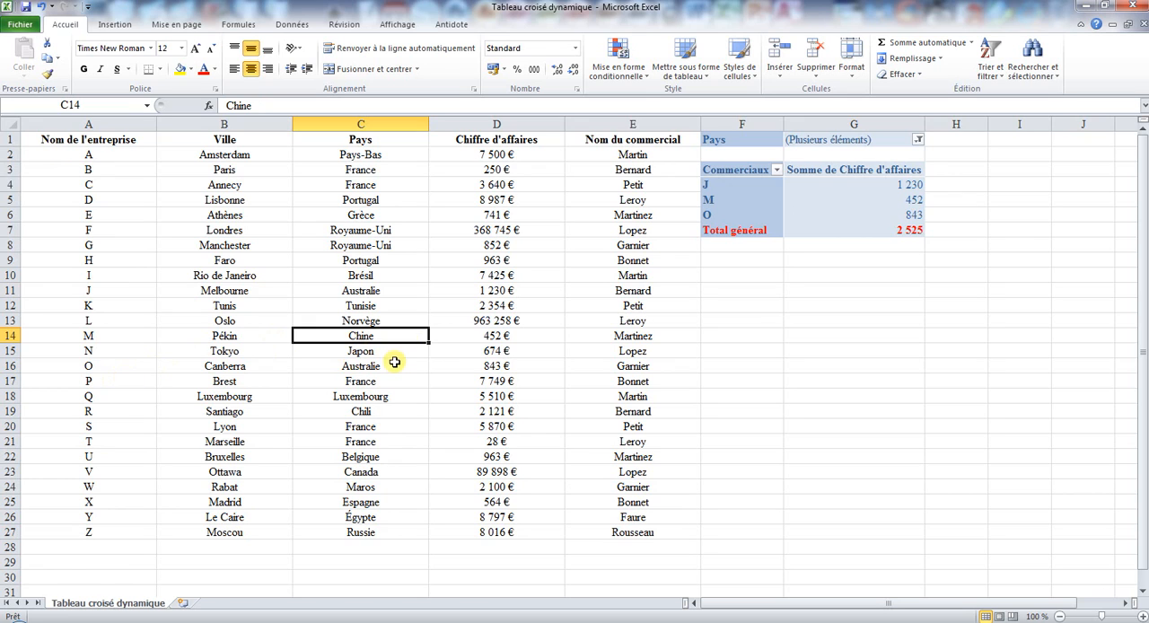
click(395, 362)
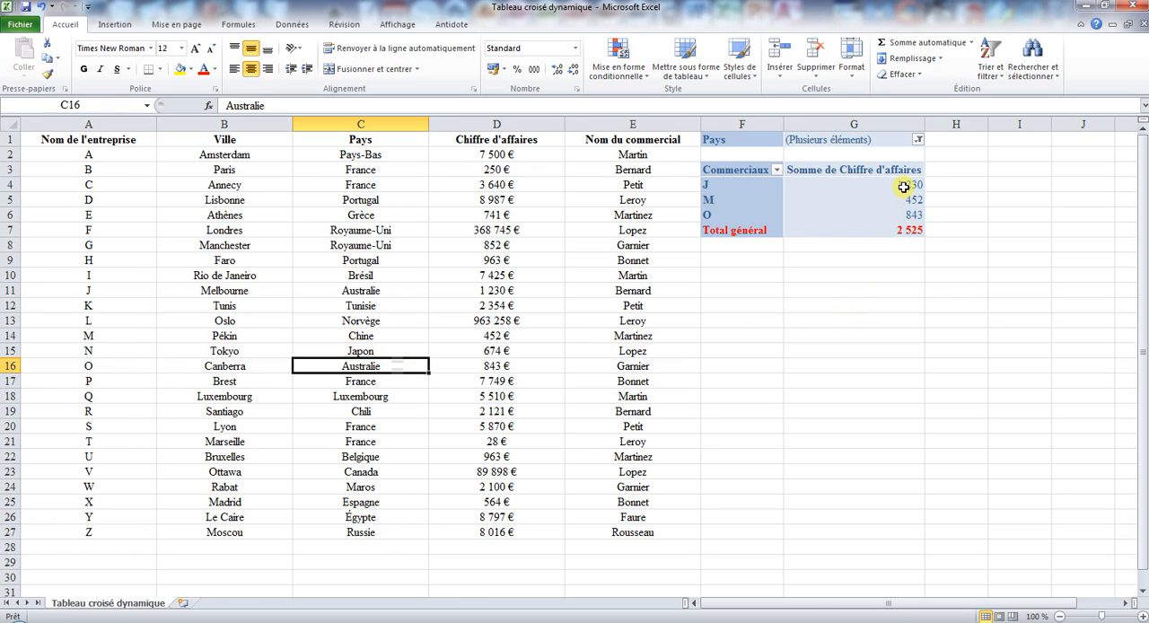
- Format the pivot table's values and grand total in G4:G7 as Monétaire with the € symbol and 0 decimals
drag(902, 185, 904, 227)
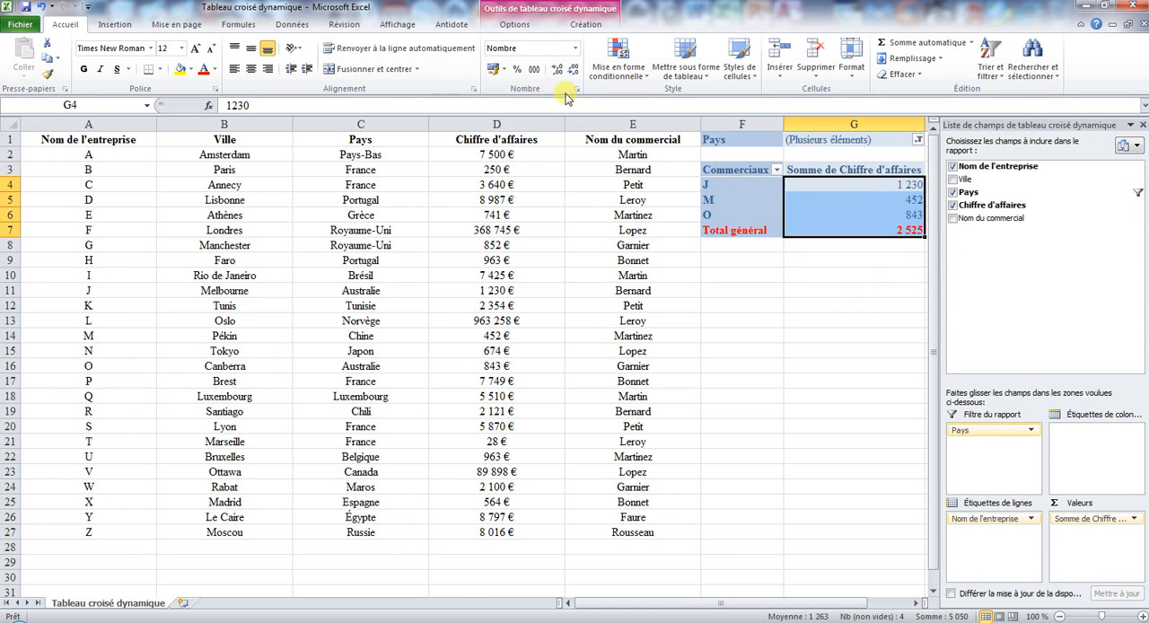
click(572, 86)
click(296, 241)
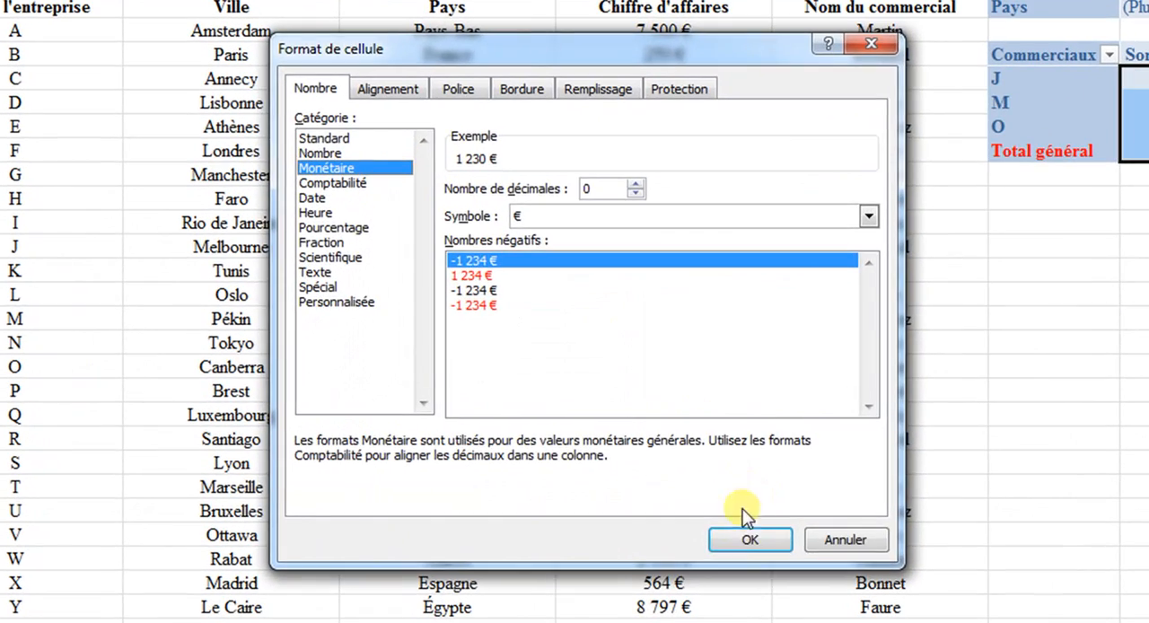
click(554, 476)
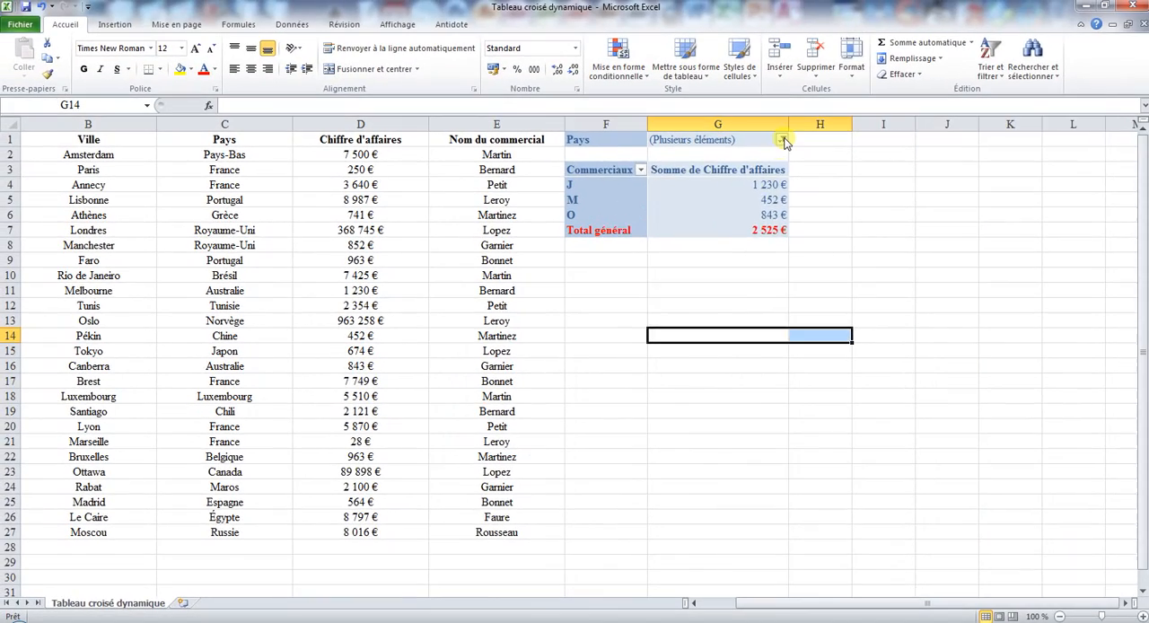
- Change the pivot table's Pays filter to Belgique only and select the company's value in G4
click(783, 141)
click(638, 172)
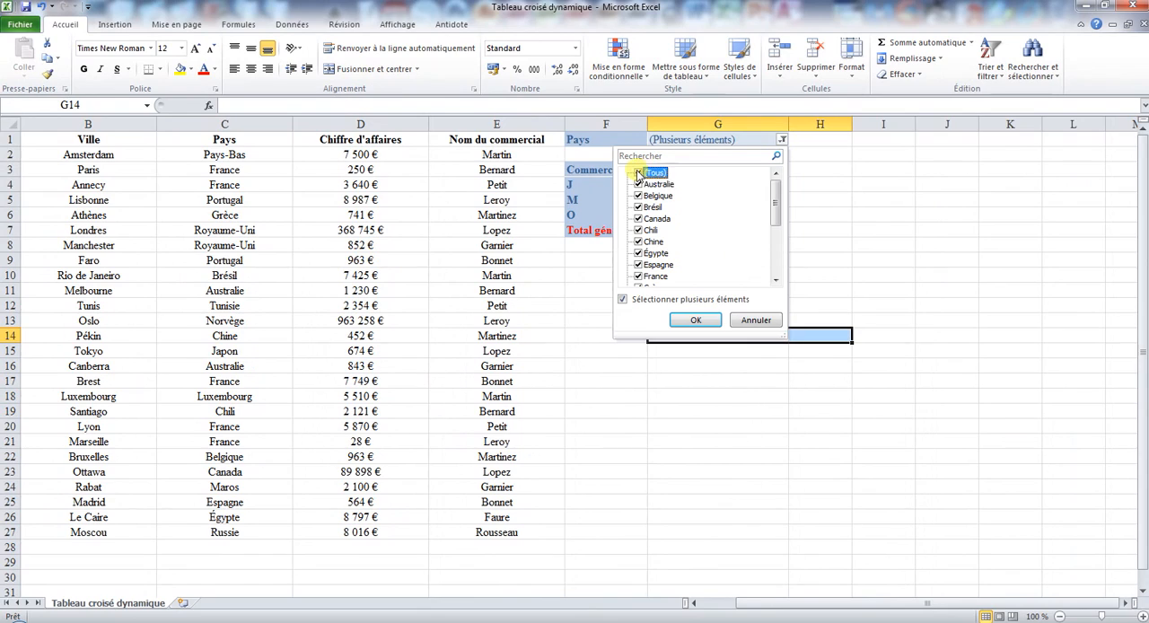
click(638, 173)
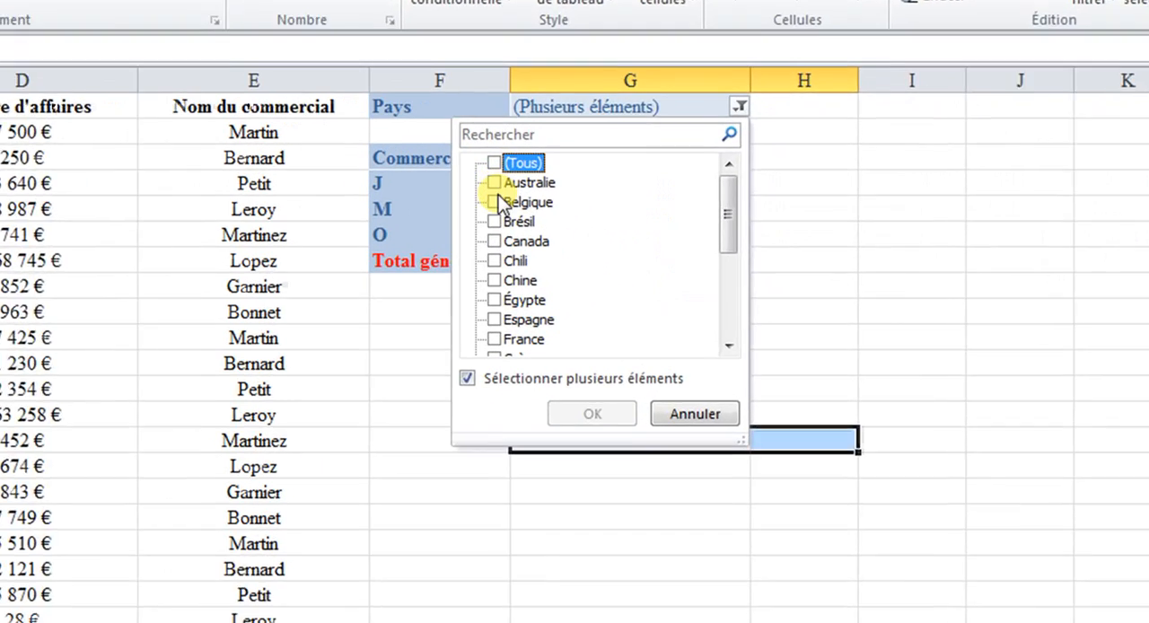
click(496, 201)
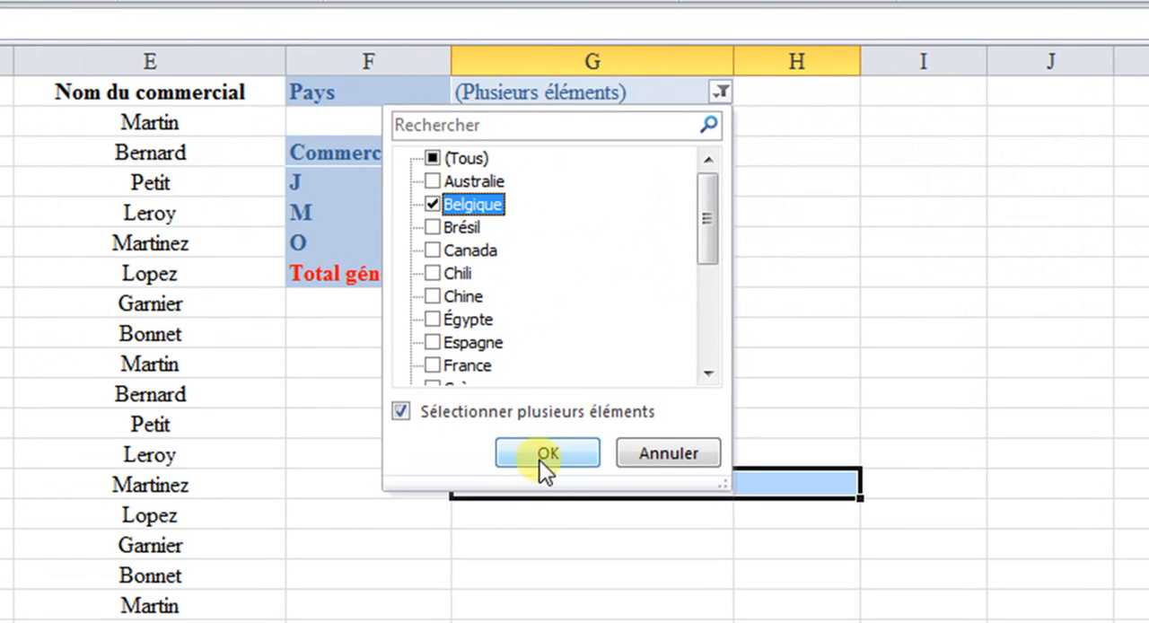
click(593, 413)
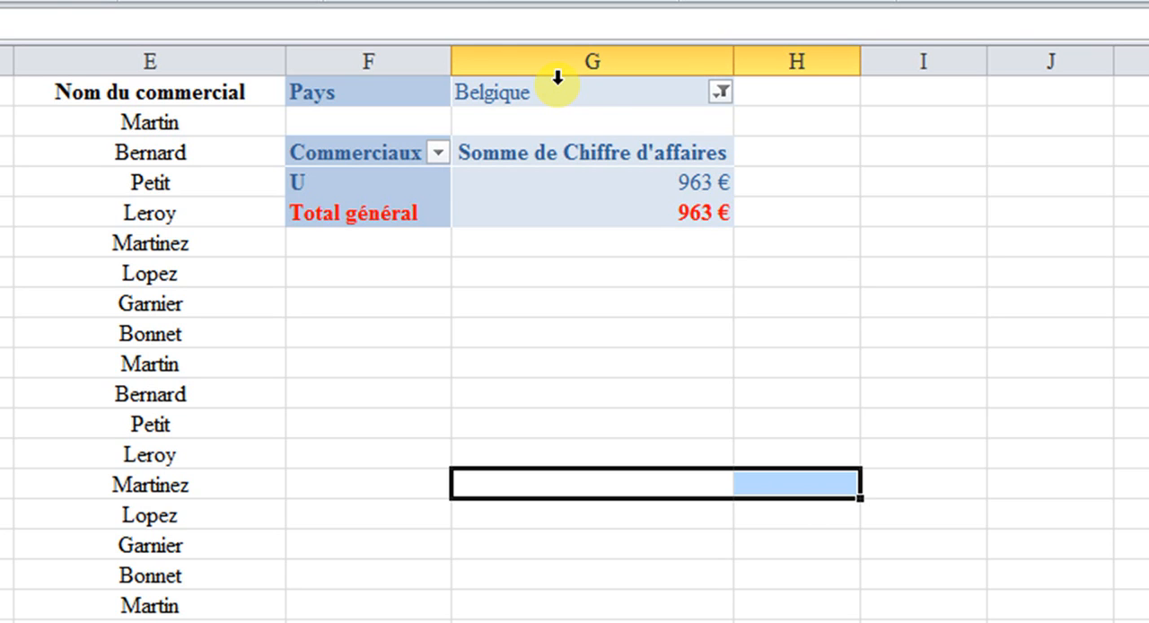
click(584, 118)
click(584, 180)
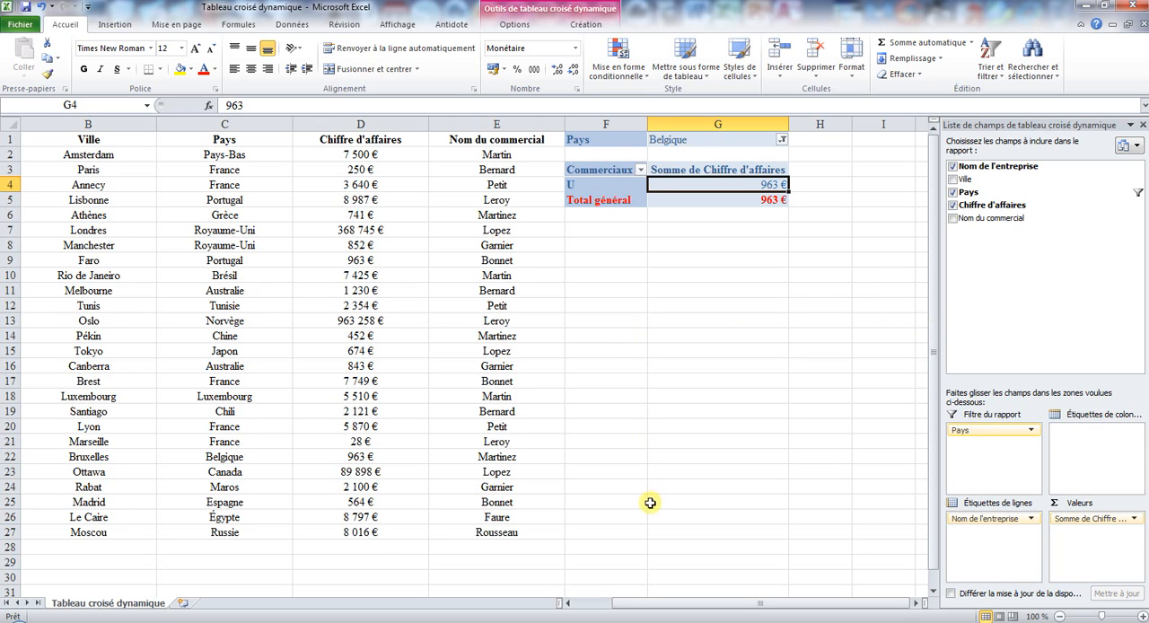
- Add a record in row 28 of the source table with company A1, Paris, France, 10000 and the salesperson's surname
drag(651, 502, 18, 516)
click(106, 546)
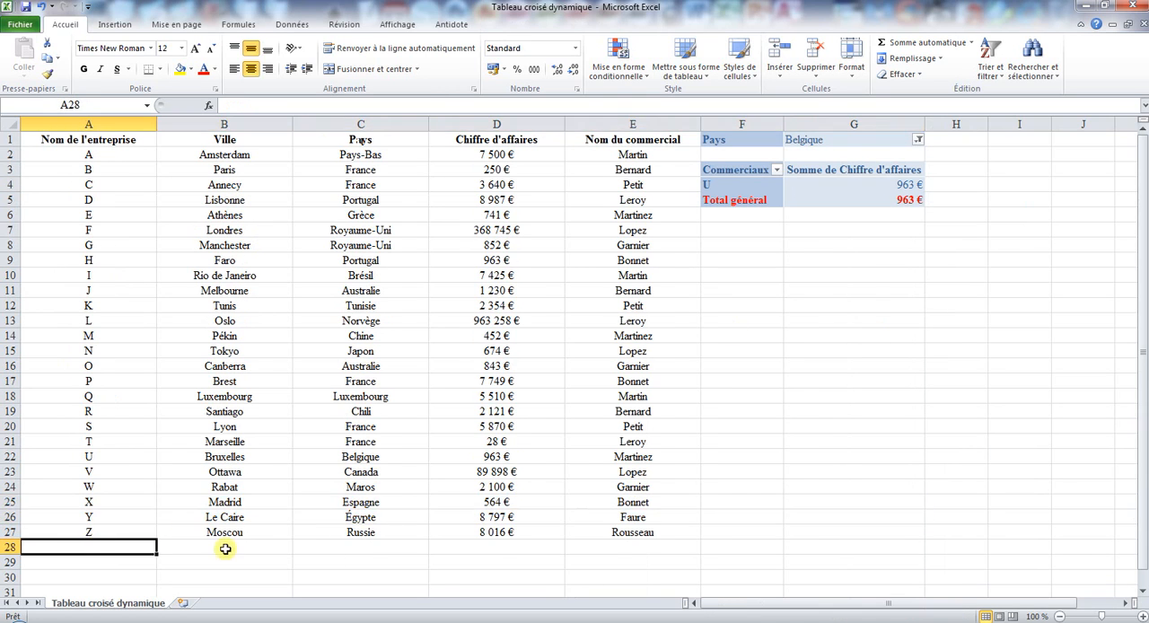
text(A)
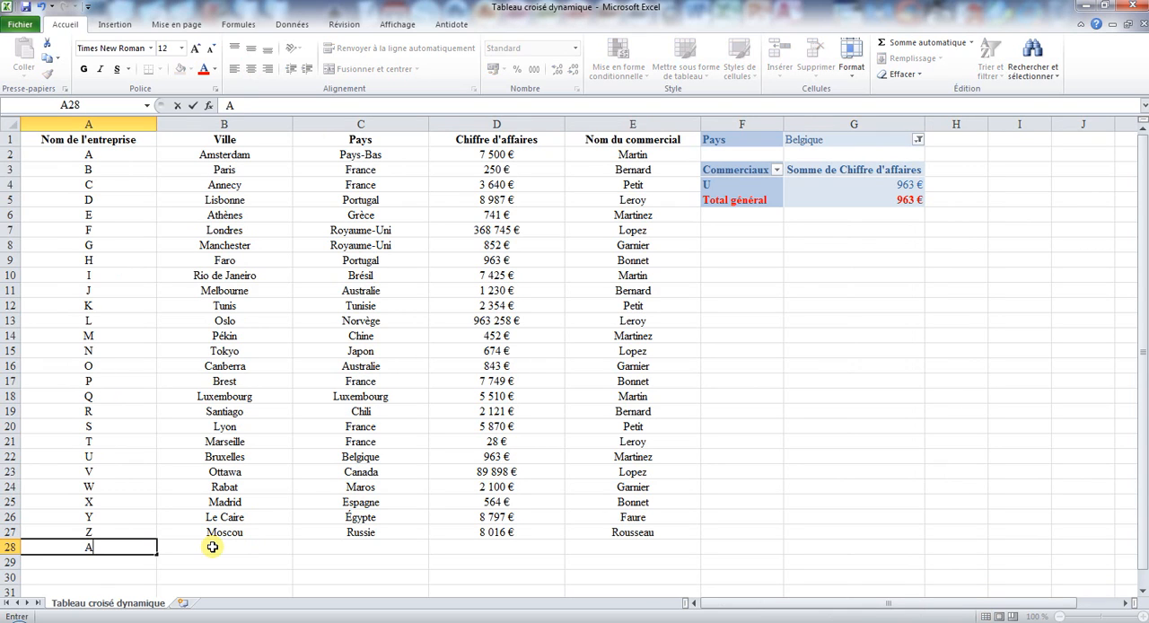
text(1)
click(213, 547)
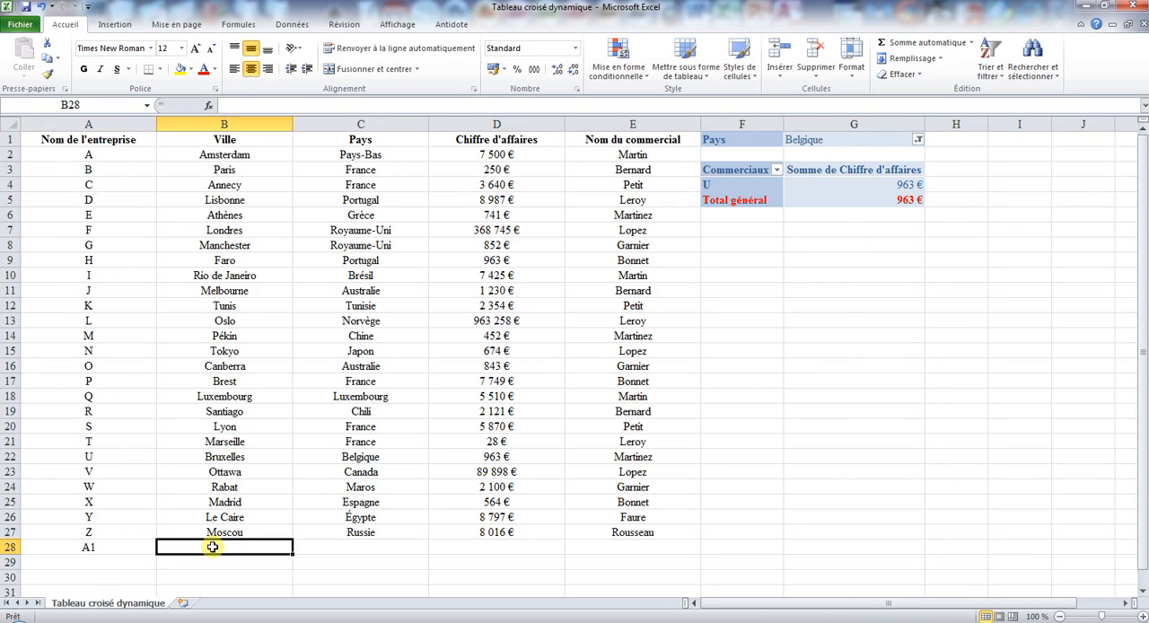
text(Paris)
key(Tab)
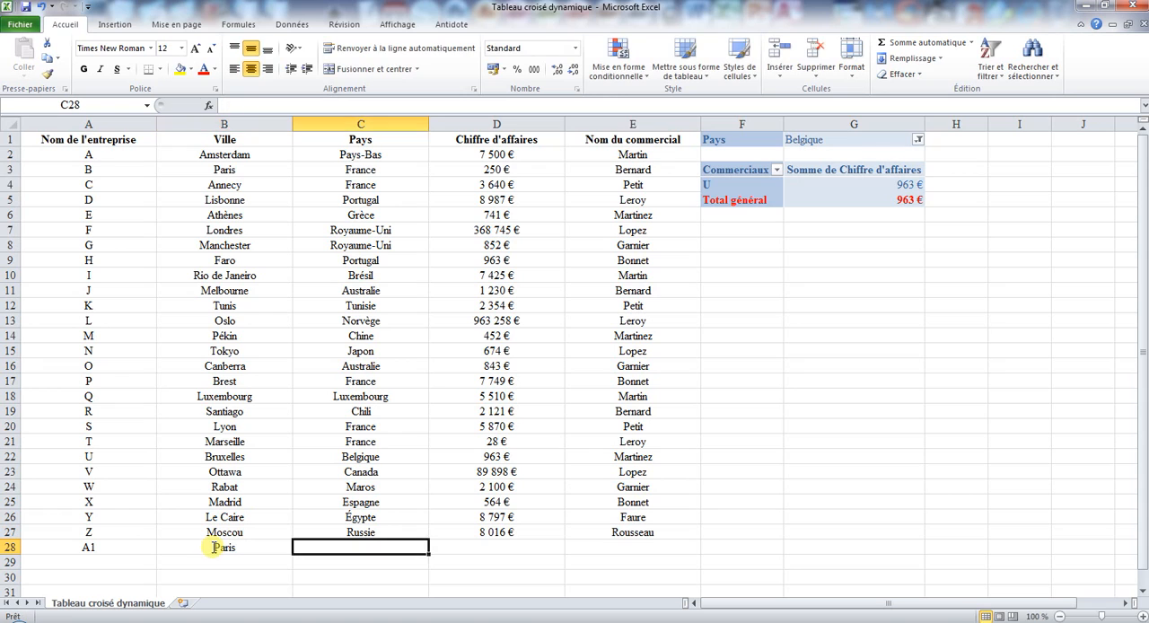
text(France)
key(Tab)
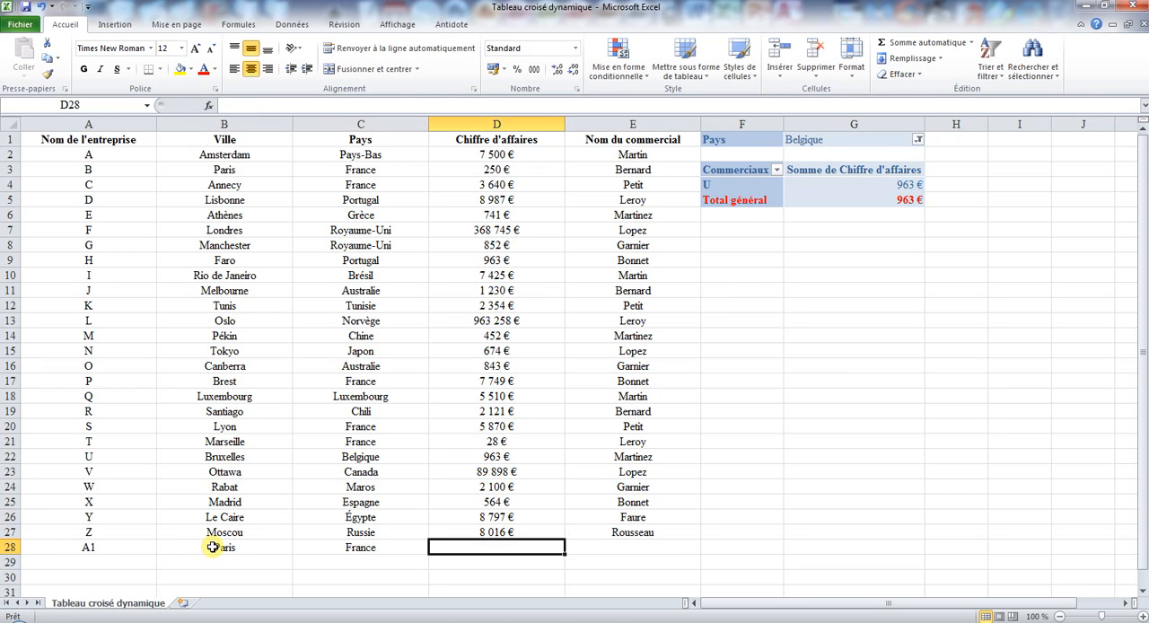
text(10000)
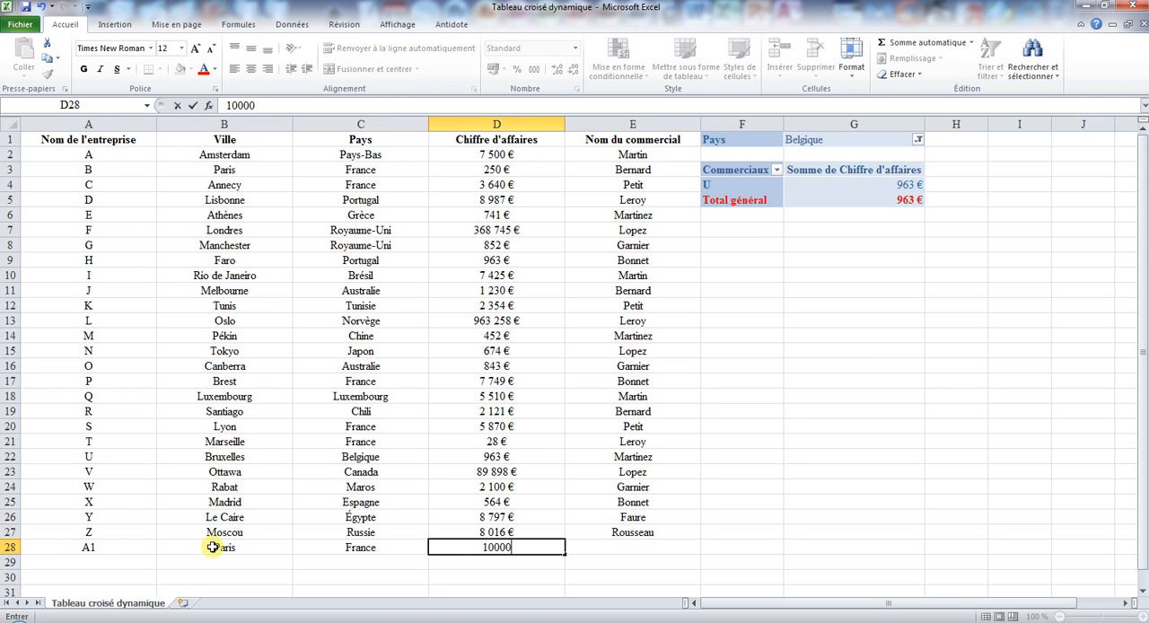
key(Tab)
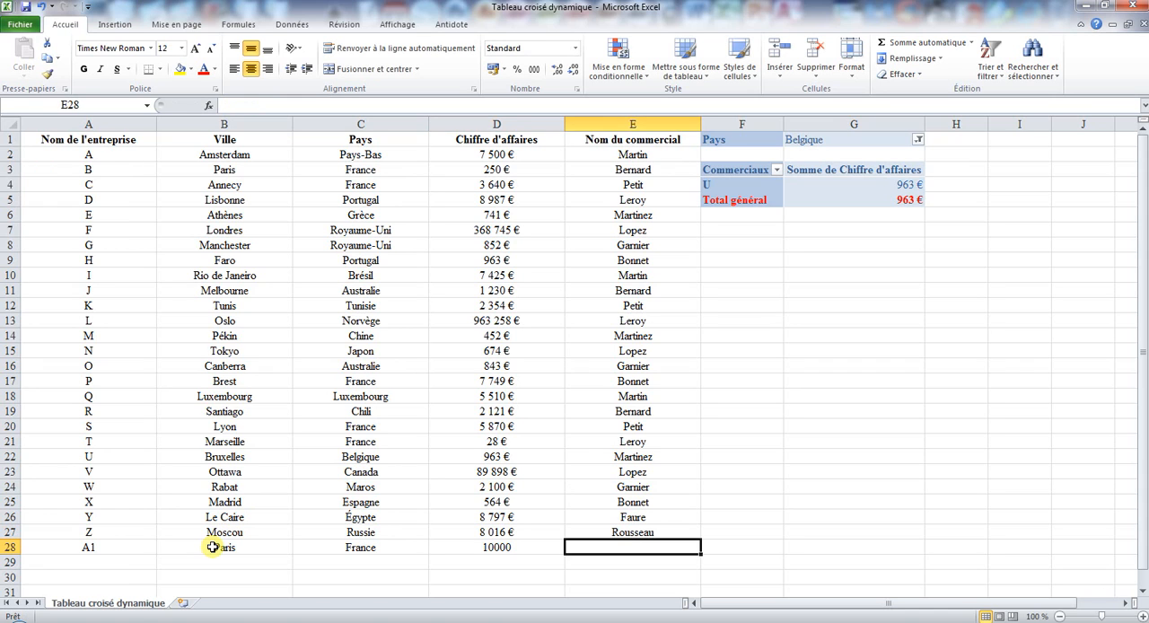
text(Petit)
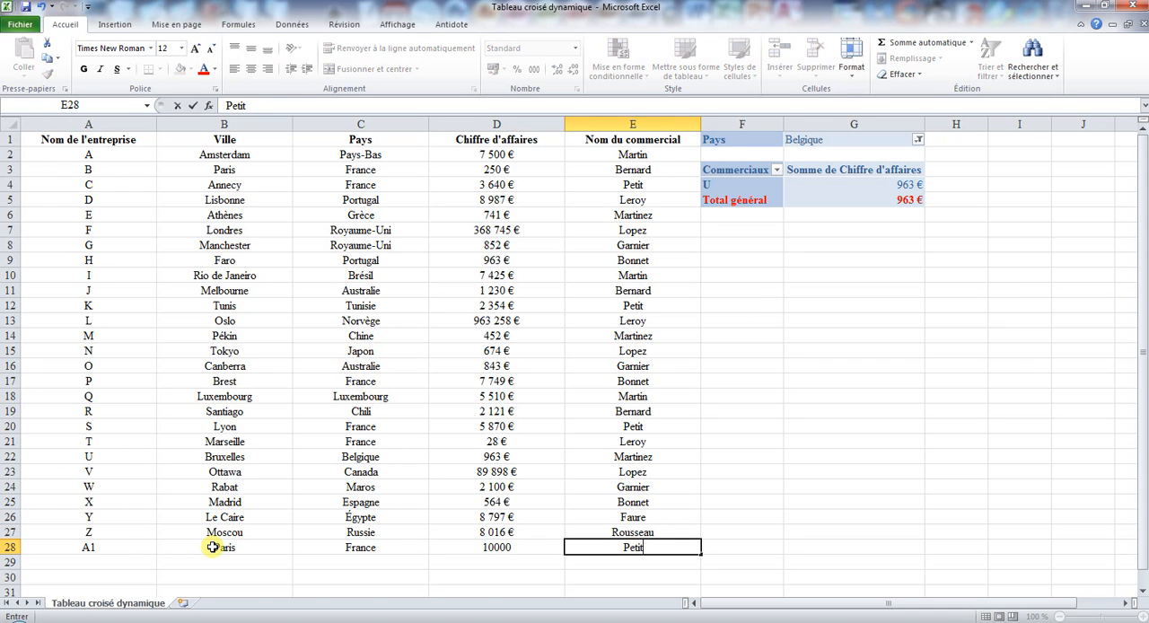
key(Return)
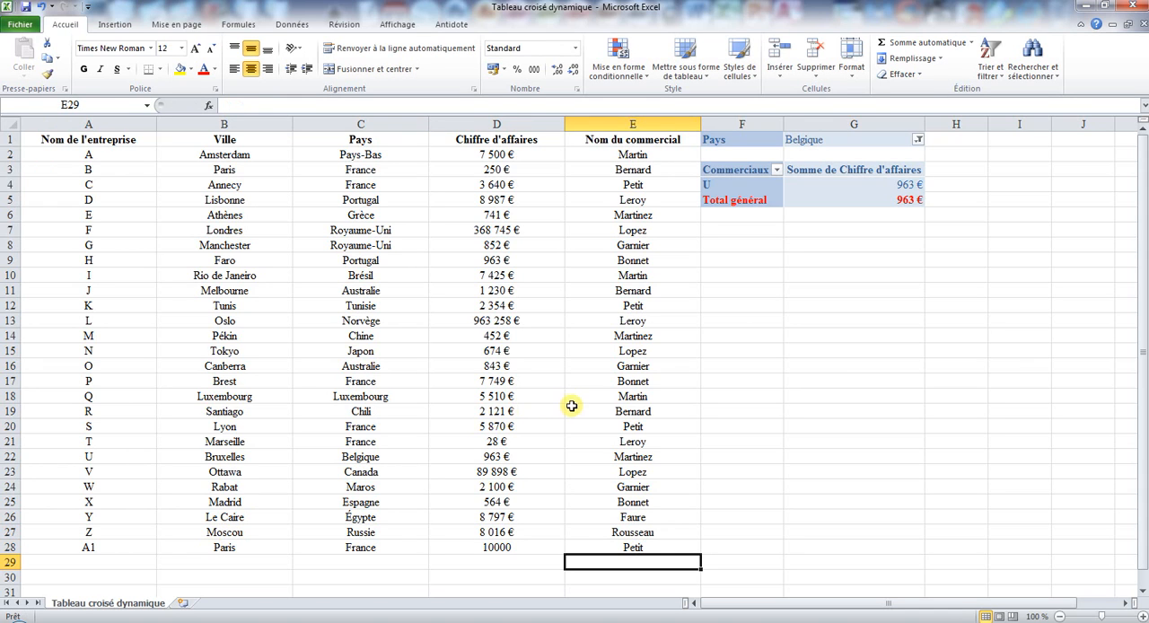
- Change the pivot table's data source to the range $A$1:$E$28 on the Tableau croisé dynamique sheet
click(817, 184)
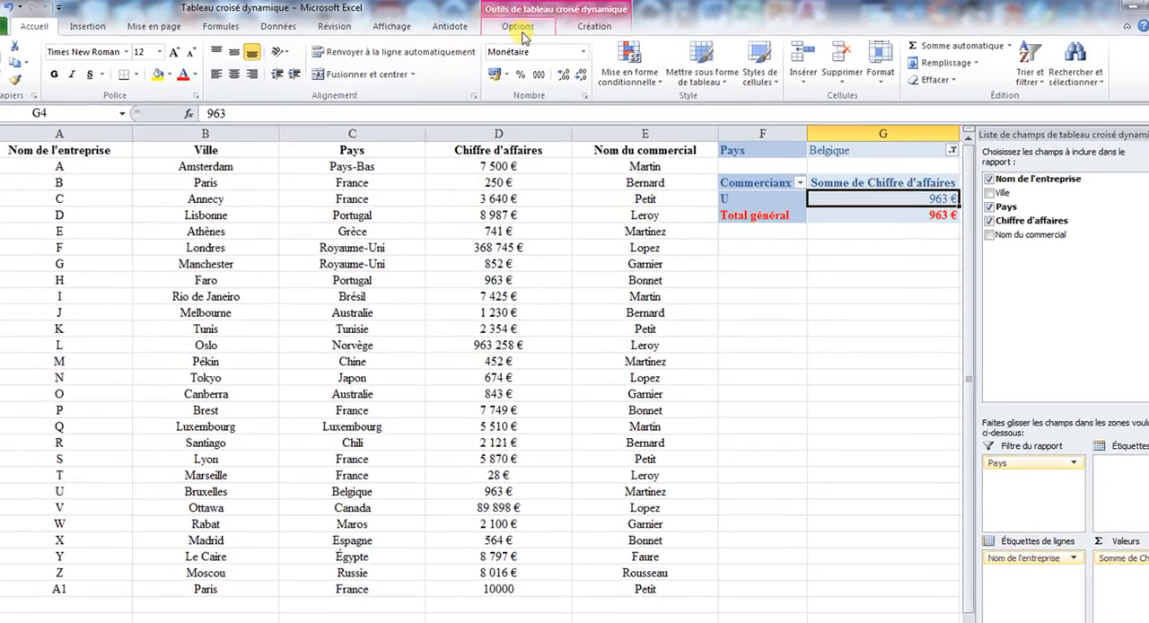
click(520, 28)
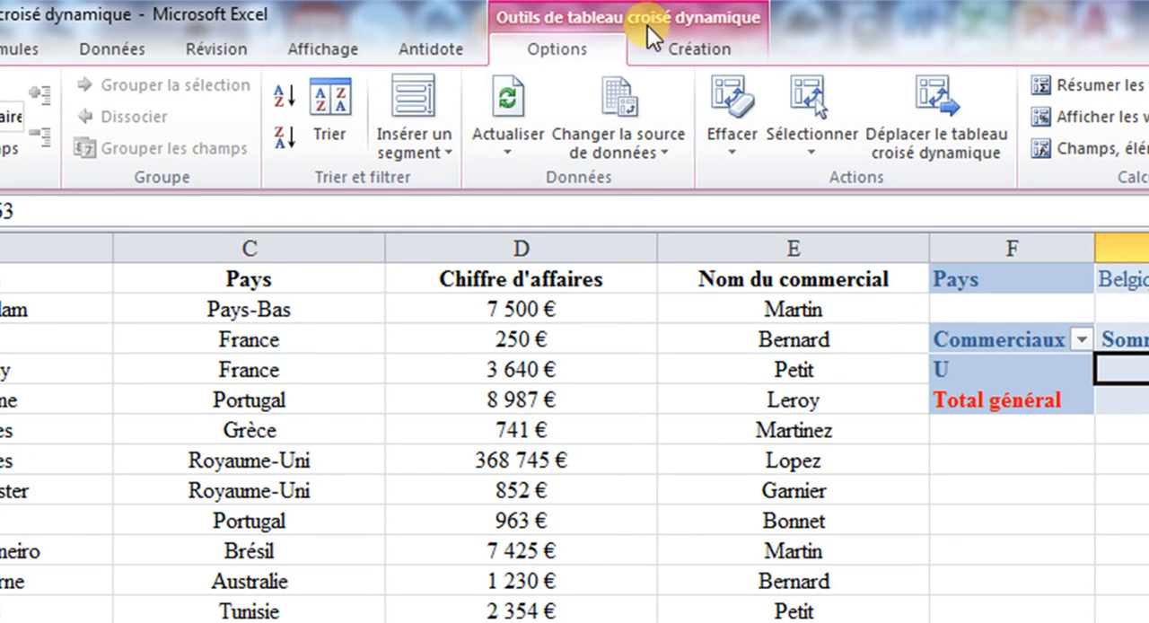
click(646, 159)
click(656, 185)
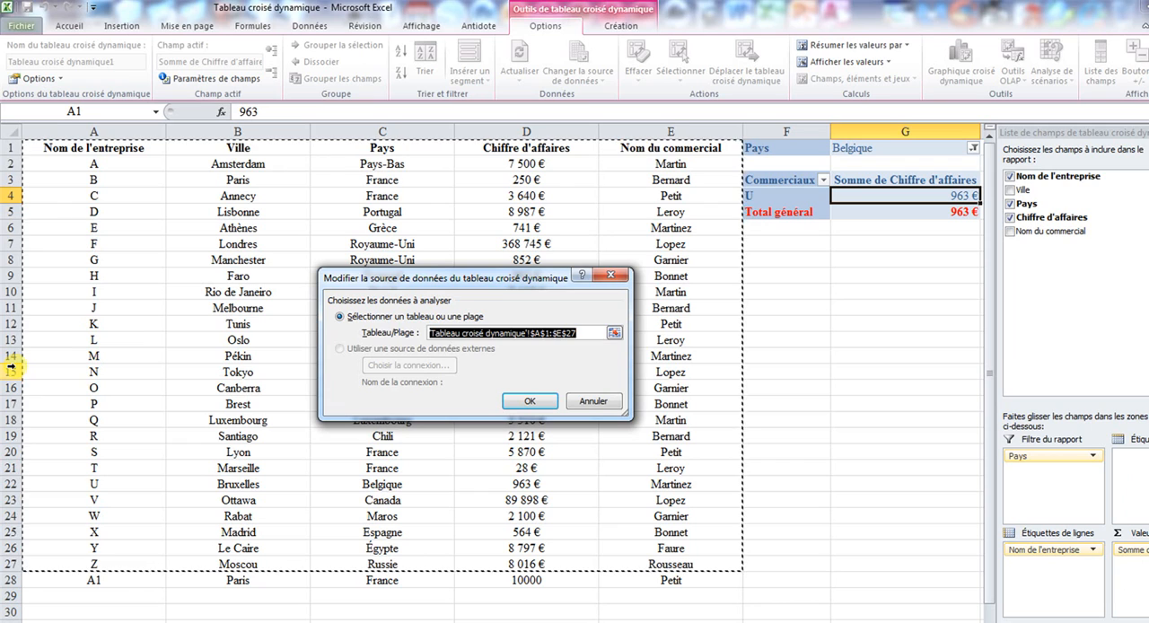
click(614, 335)
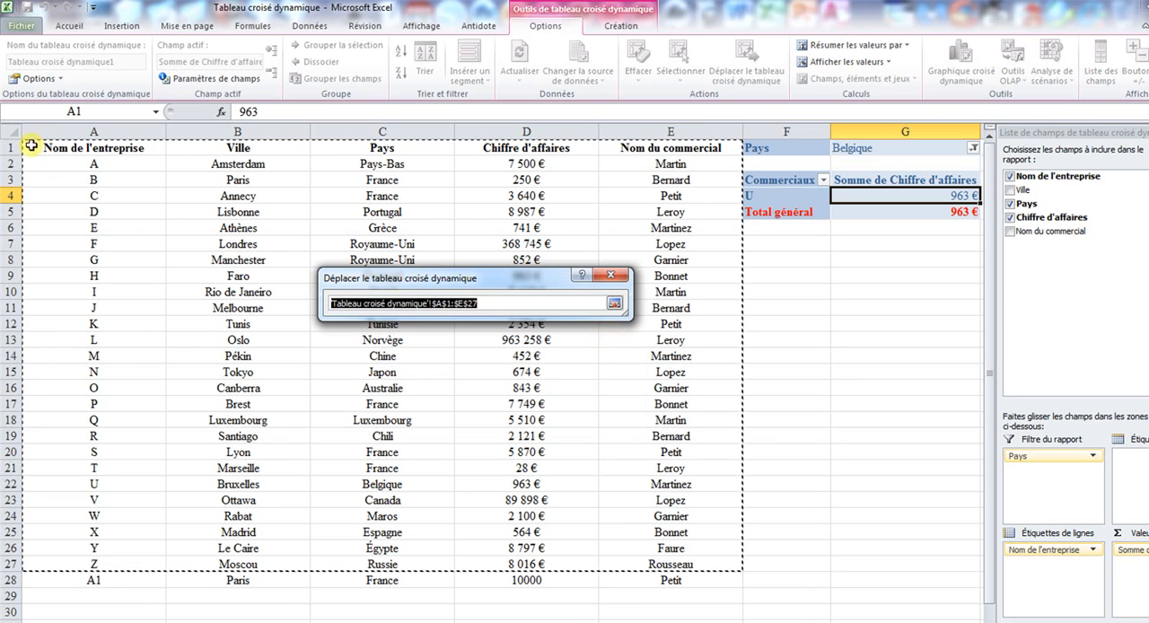
drag(36, 148, 642, 571)
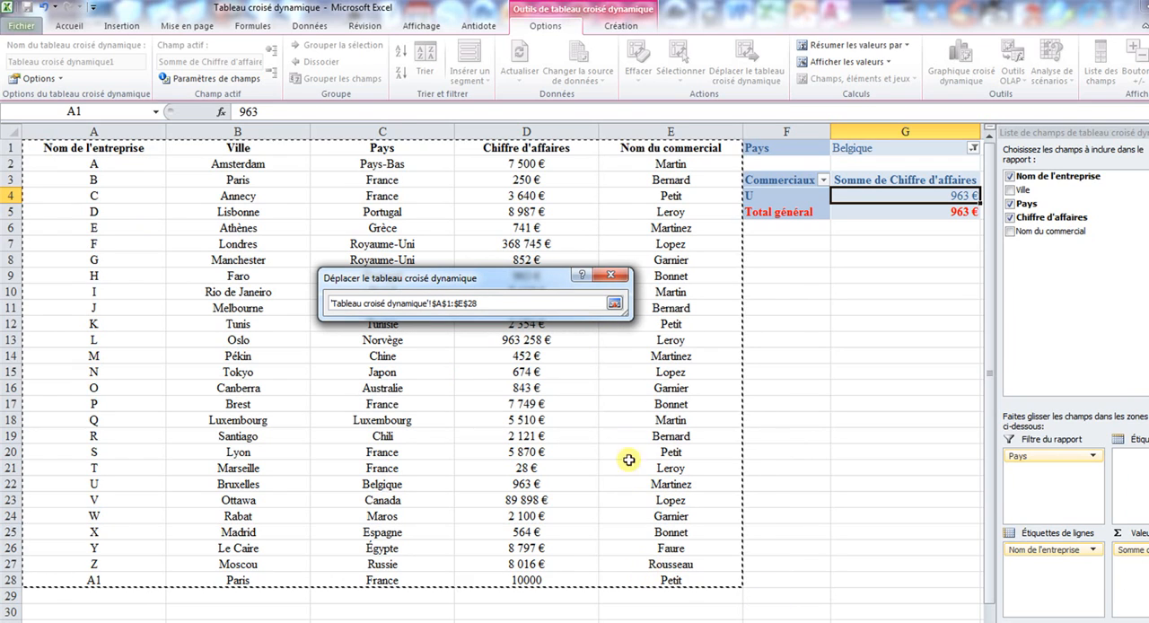
click(618, 305)
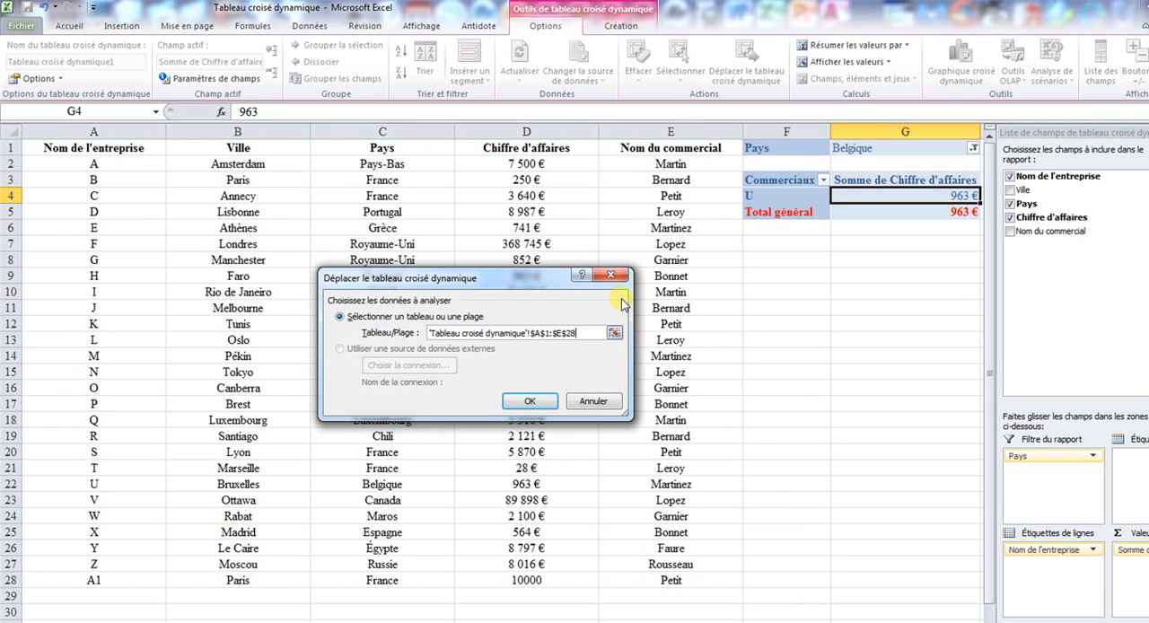
click(531, 403)
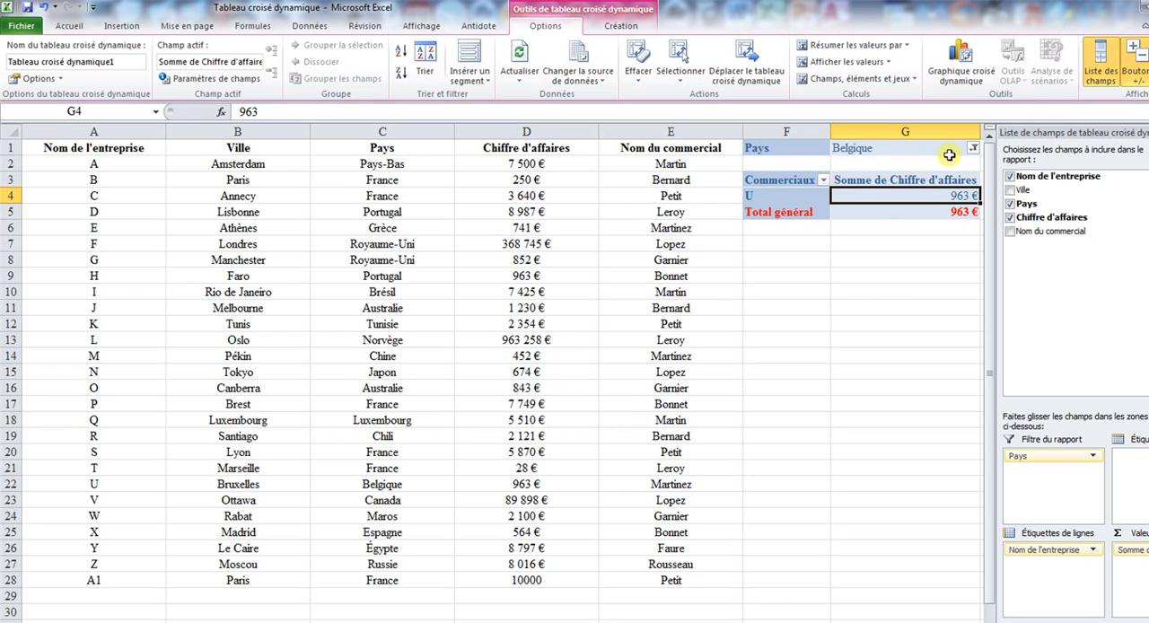
- Reset the pivot table's Pays filter to (Tous) with multiple selection turned off, and view the full company list
click(973, 148)
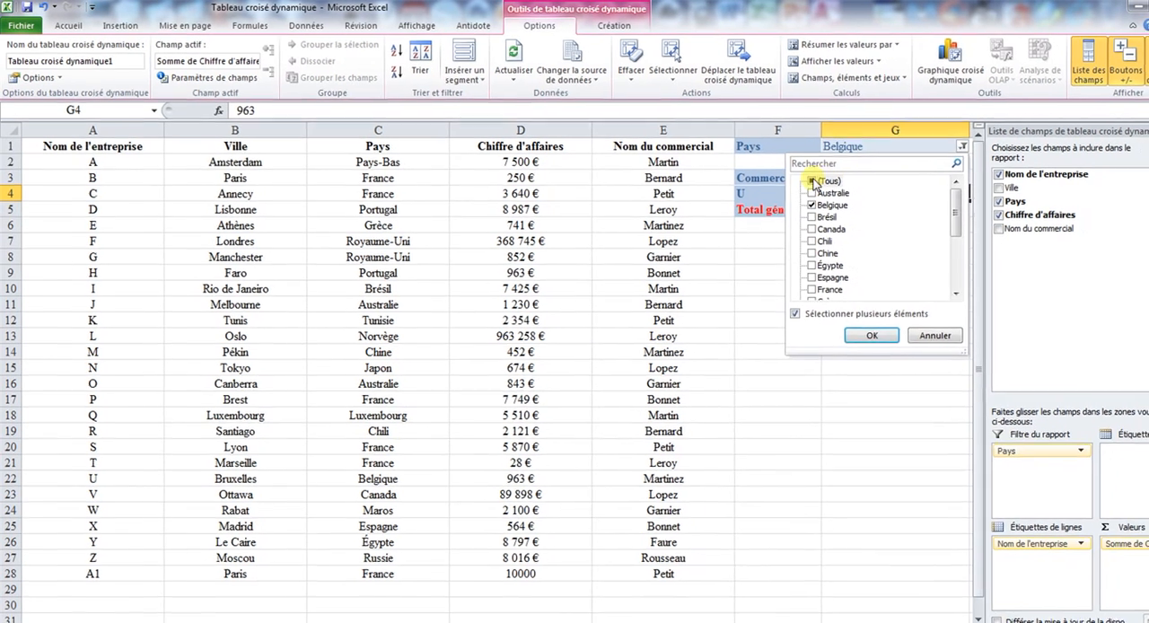
click(812, 180)
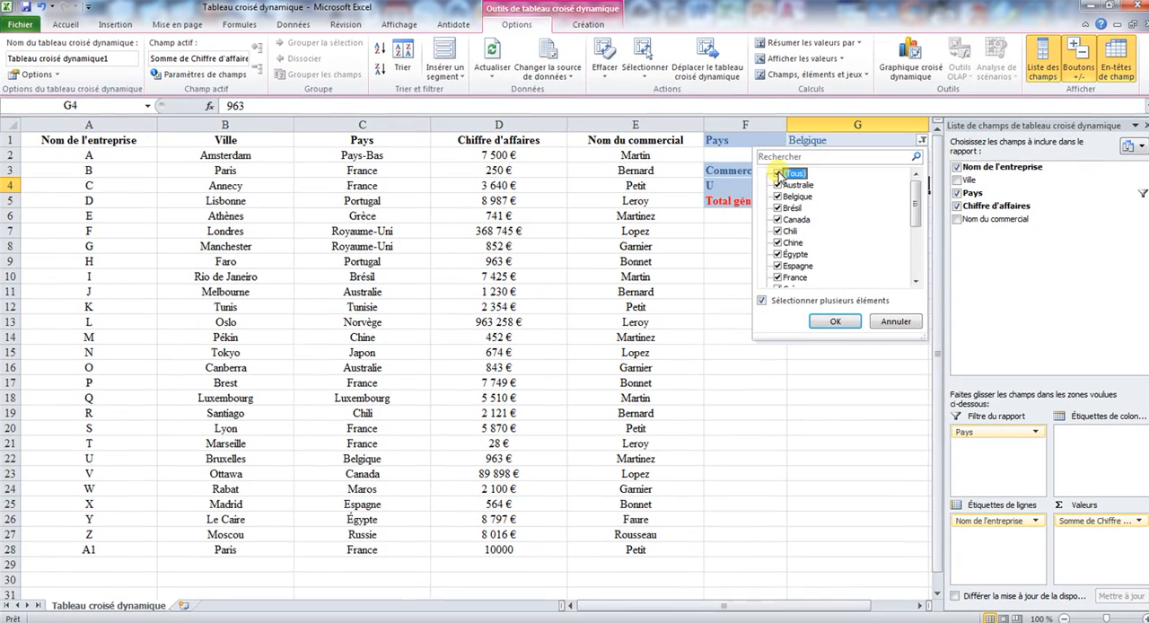
click(812, 180)
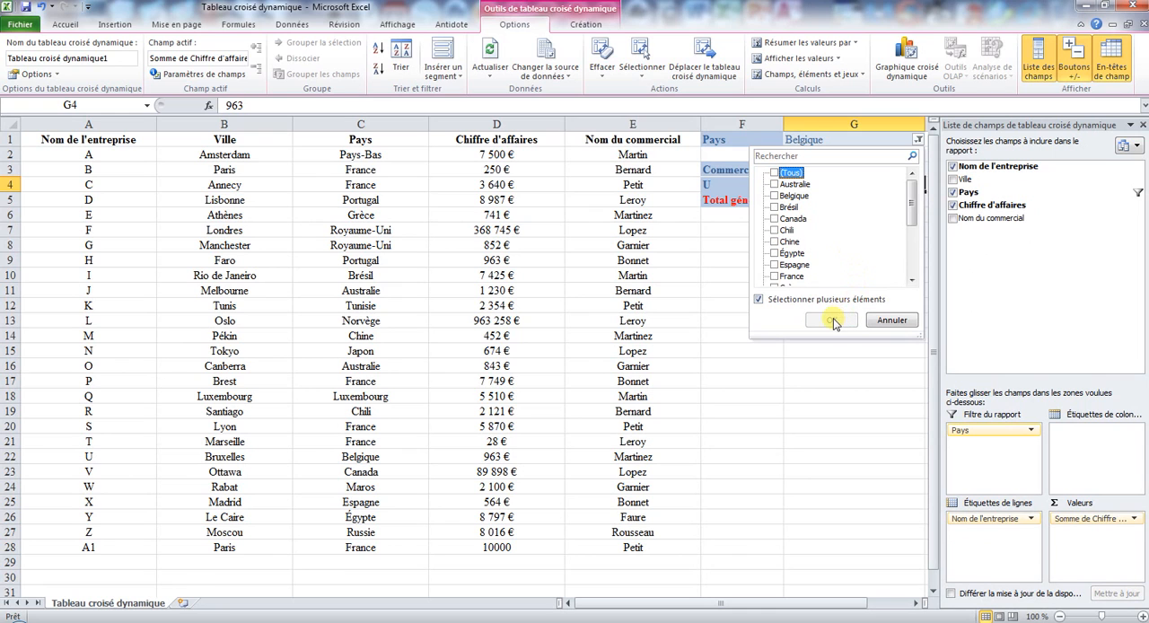
click(759, 299)
click(830, 323)
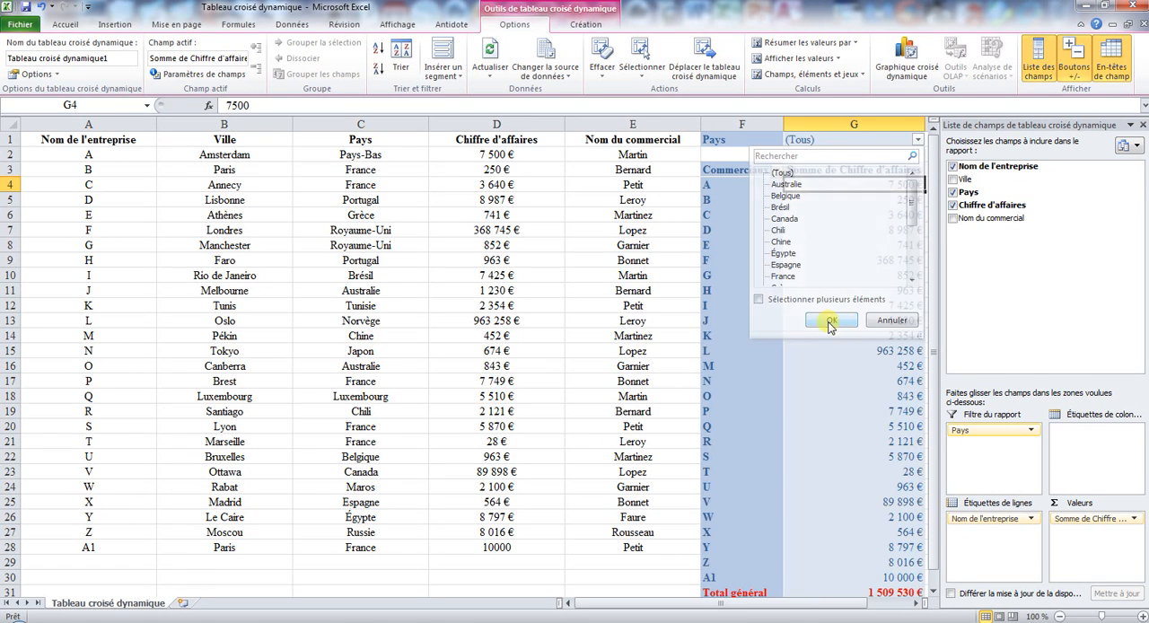
click(813, 275)
scroll(836, 291, down, 1)
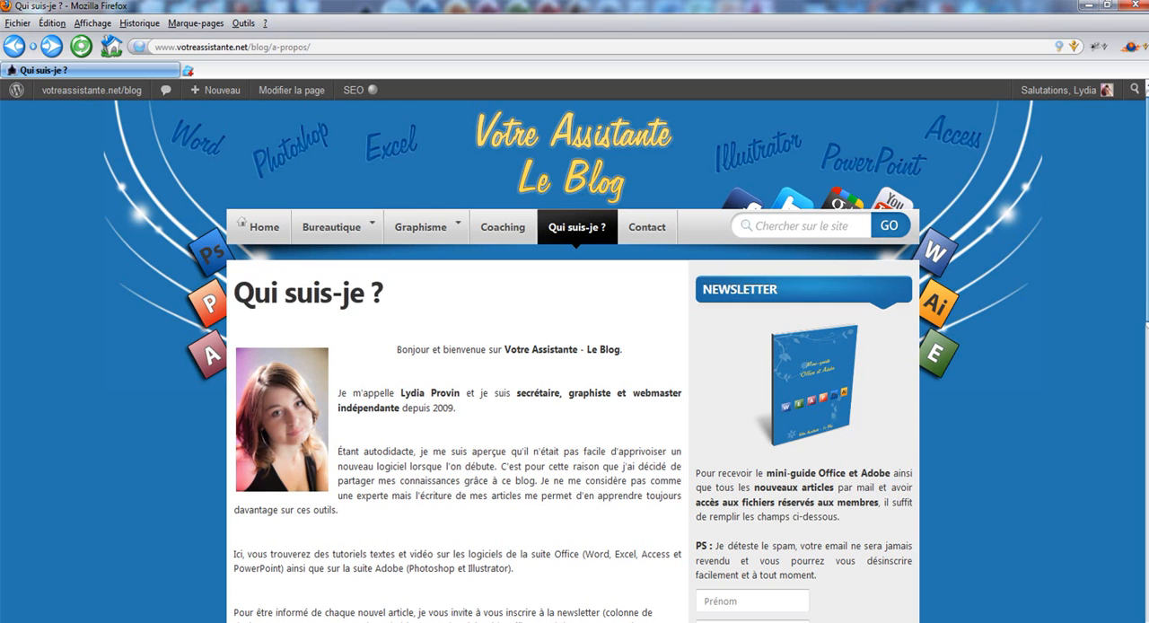
- Switch to Firefox and look over the newsletter sign-up form's entry fields on the blog's Qui suis-je ? page
click(770, 597)
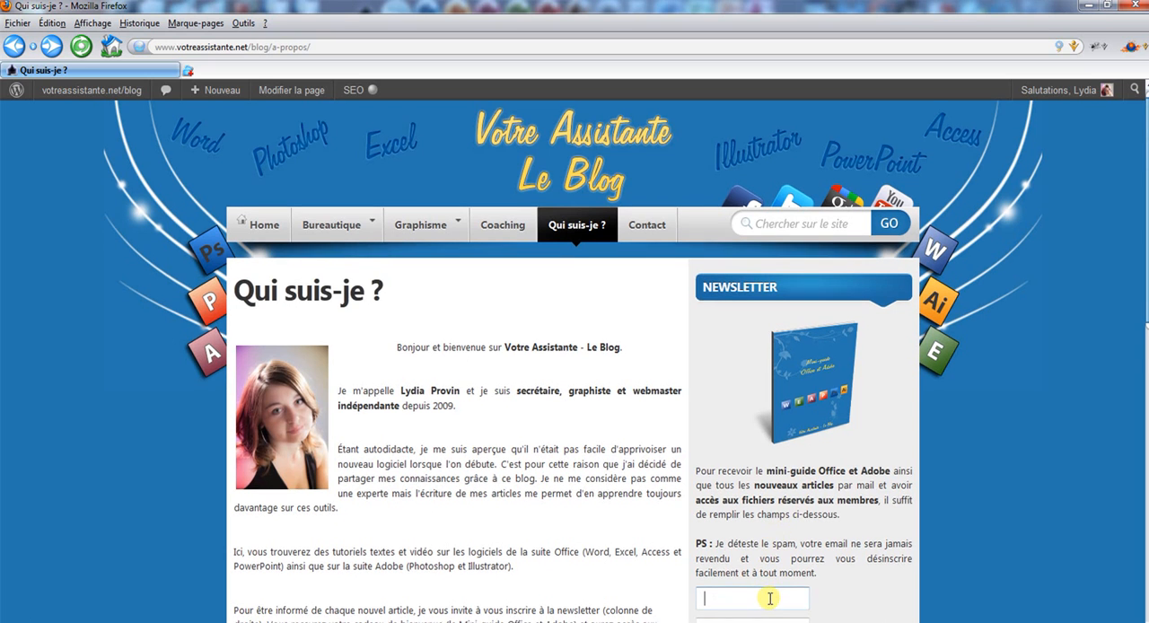
scroll(770, 598, down, 2)
click(744, 544)
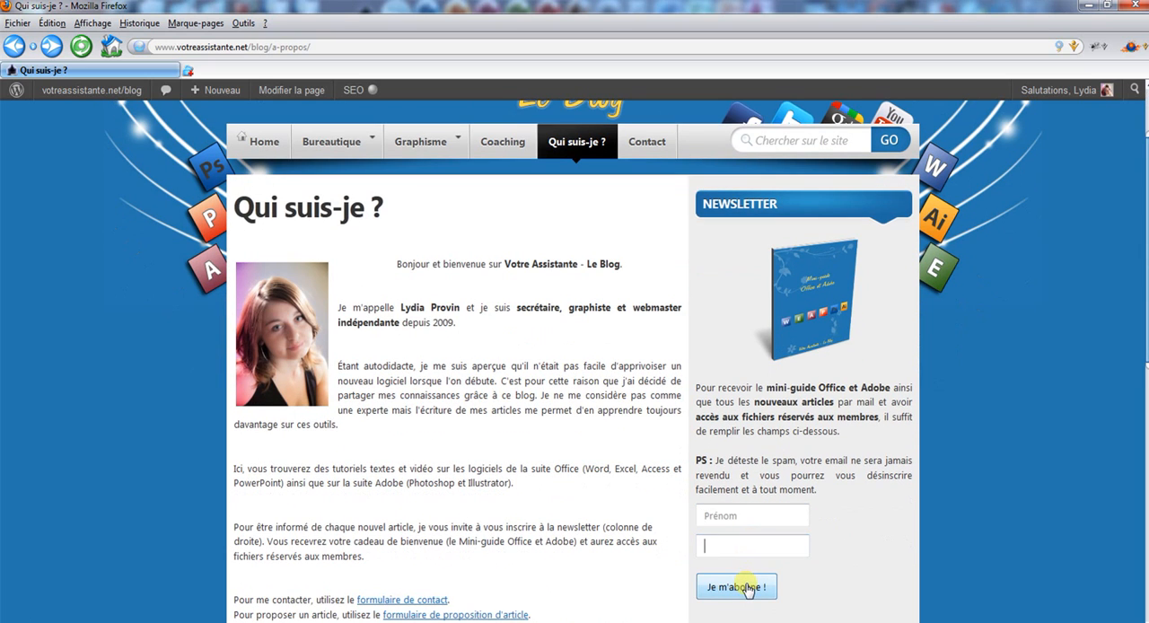